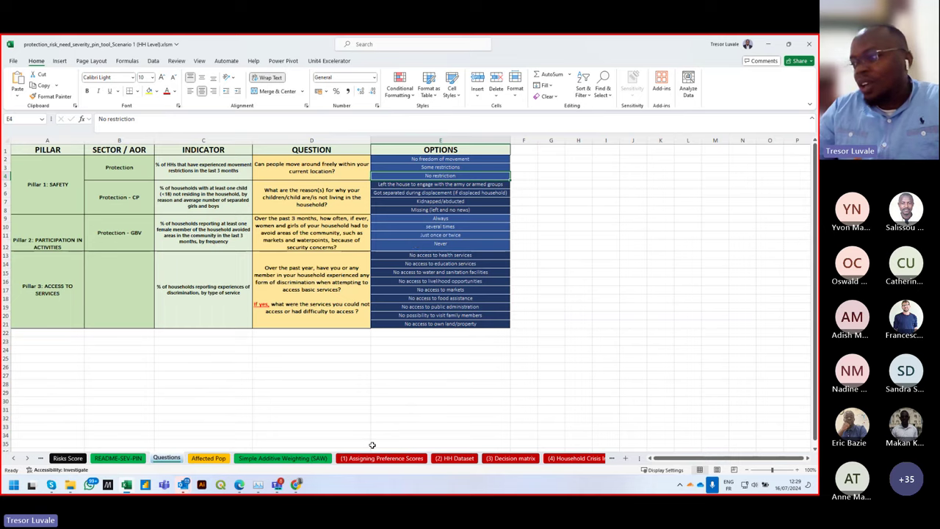
- Review the Pillar 1 preference scores and their answer options on the (1) Assigning Preference Scores sheet
left_click(371, 458)
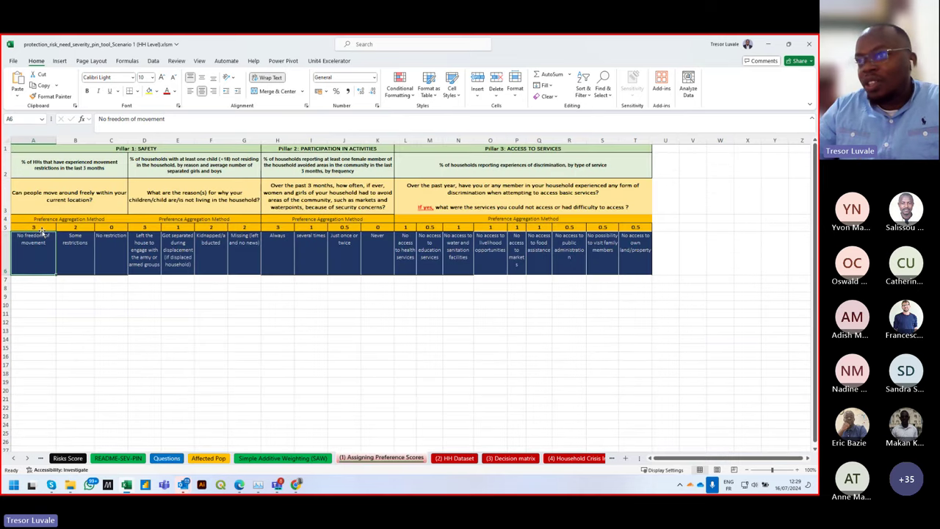
left_click_drag(40, 227, 110, 226)
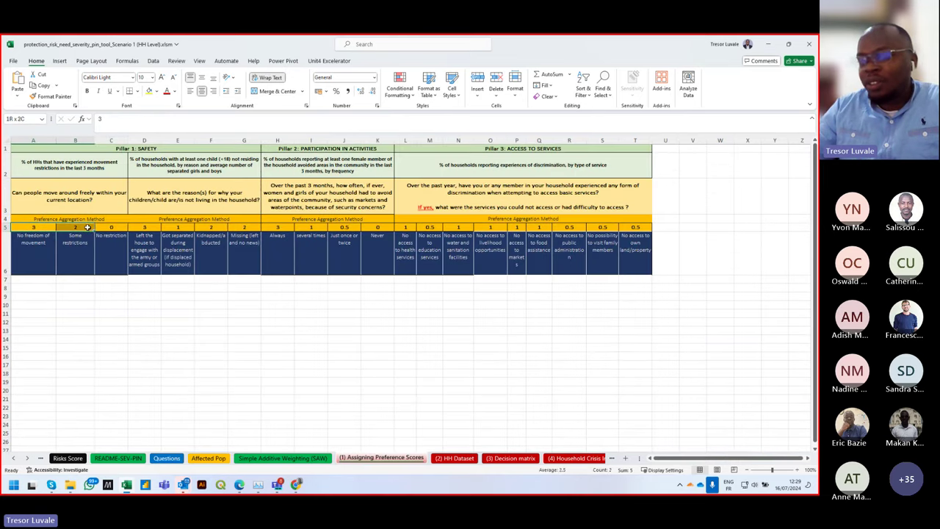
left_click(99, 252)
left_click(53, 259)
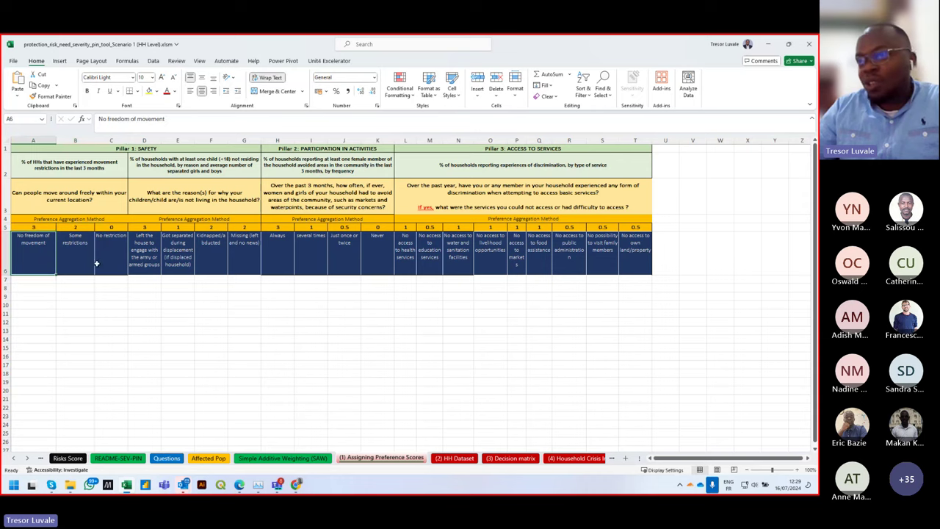
left_click(40, 227)
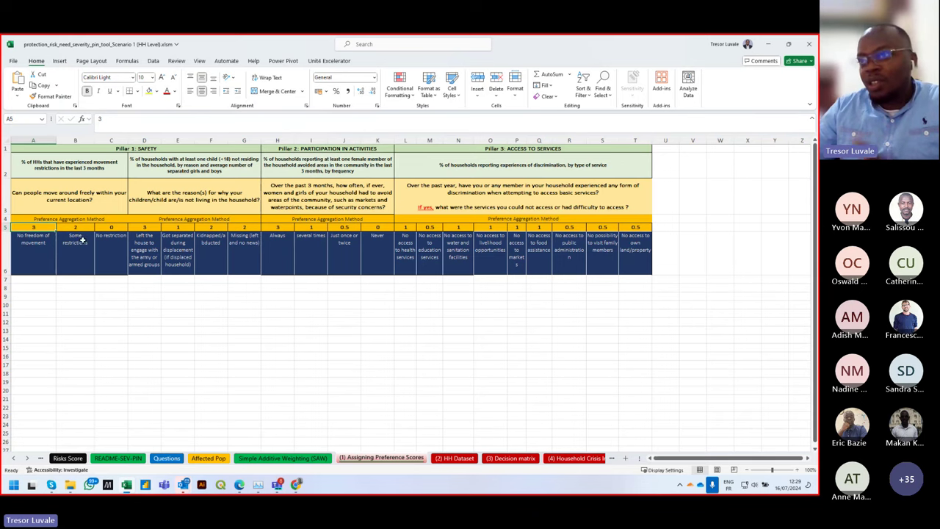
left_click(146, 257)
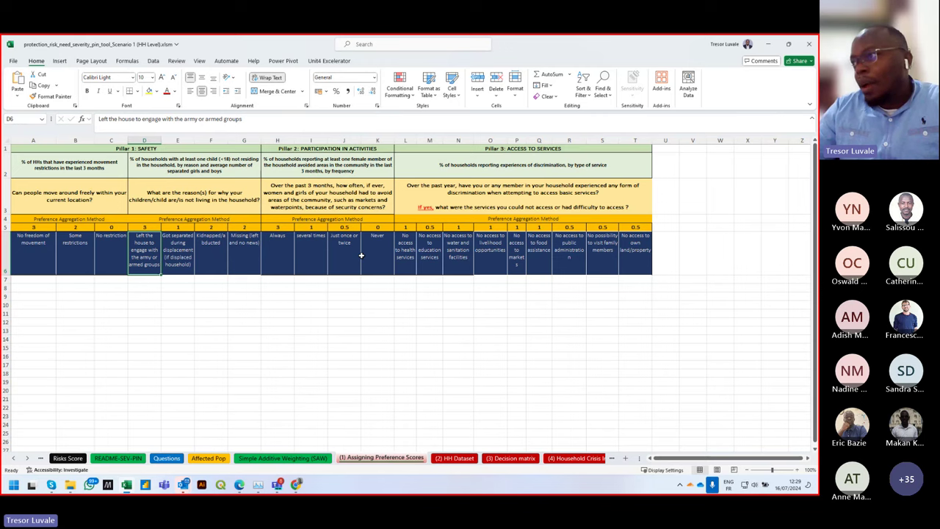
- Examine the Pillar 2 preference scores in H5:K5, from Always to Never, one by one
left_click_drag(378, 228, 285, 248)
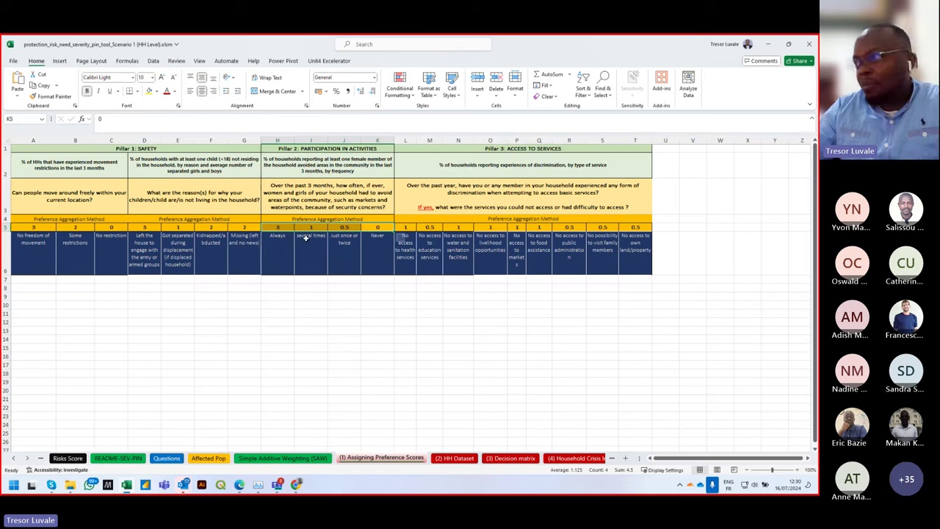
left_click_drag(285, 228, 390, 229)
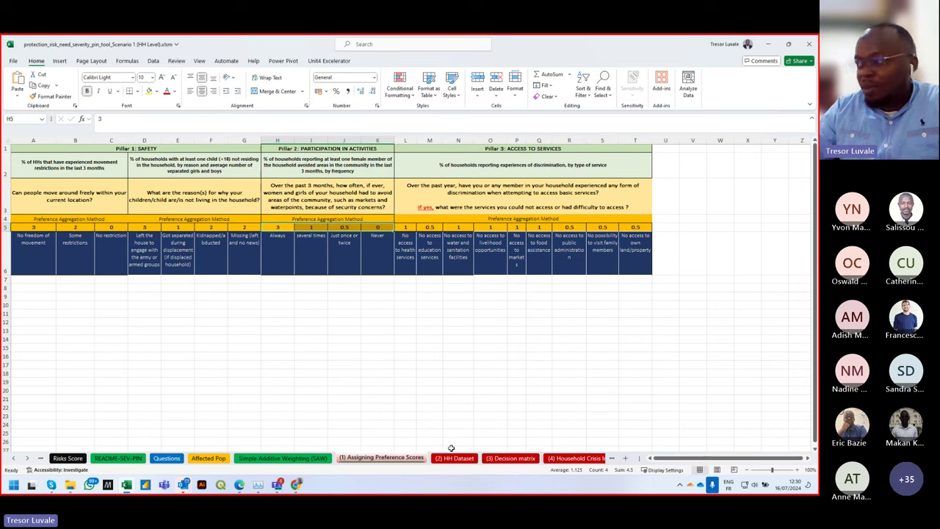
left_click_drag(378, 231, 280, 228)
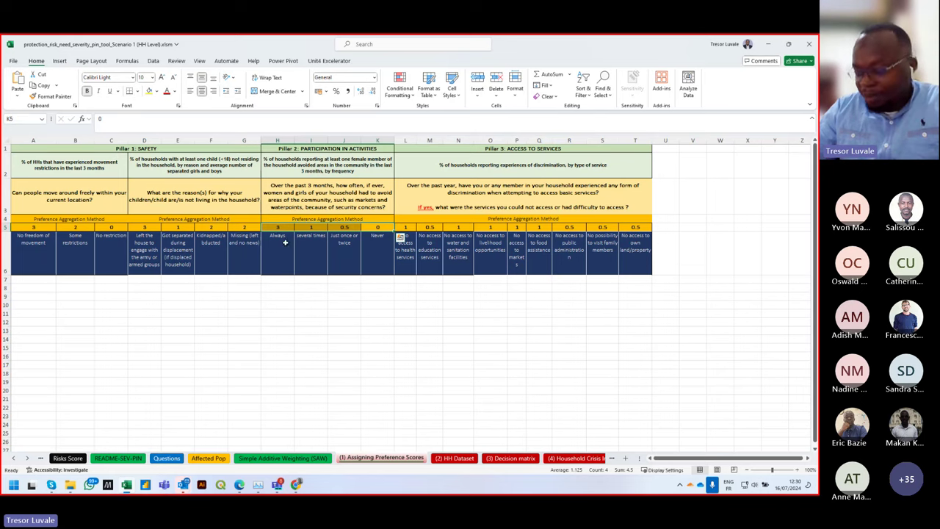
left_click(376, 228)
left_click(343, 228)
left_click(311, 228)
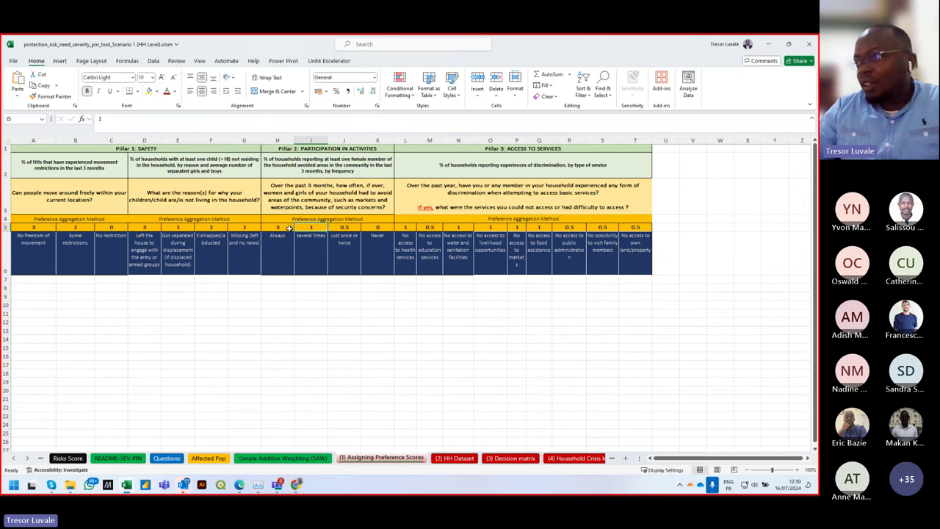
left_click(289, 228)
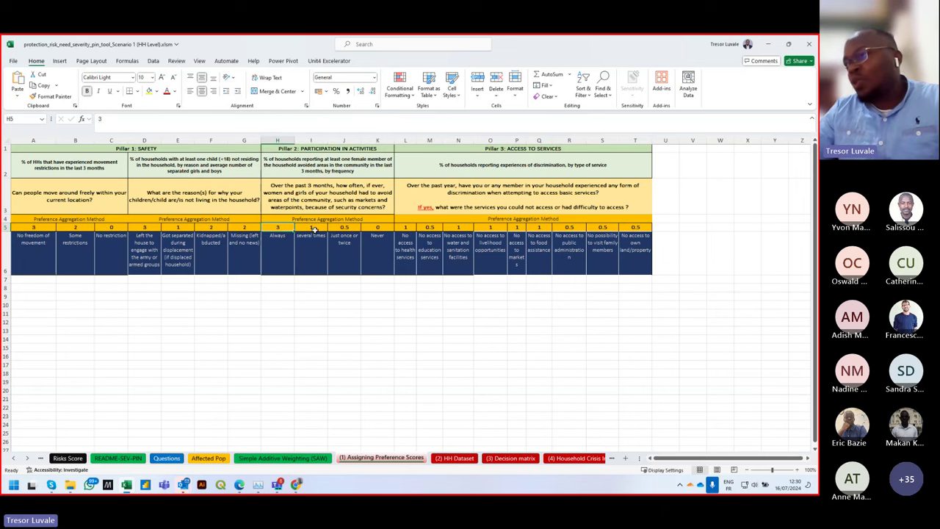
left_click(316, 228)
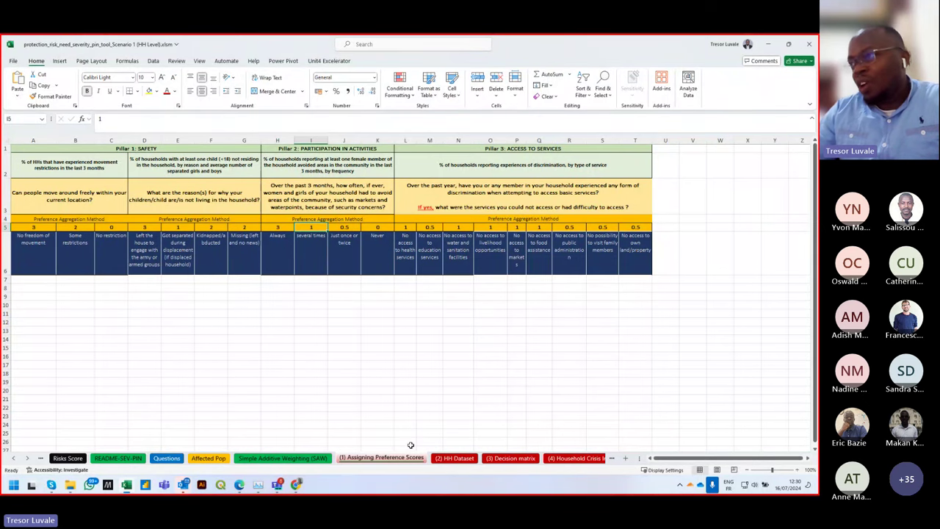
- View the (2) HH Dataset sheet and the household ID and Pillar 1 columns of the (4) Household Crisis Index sheet
left_click(454, 458)
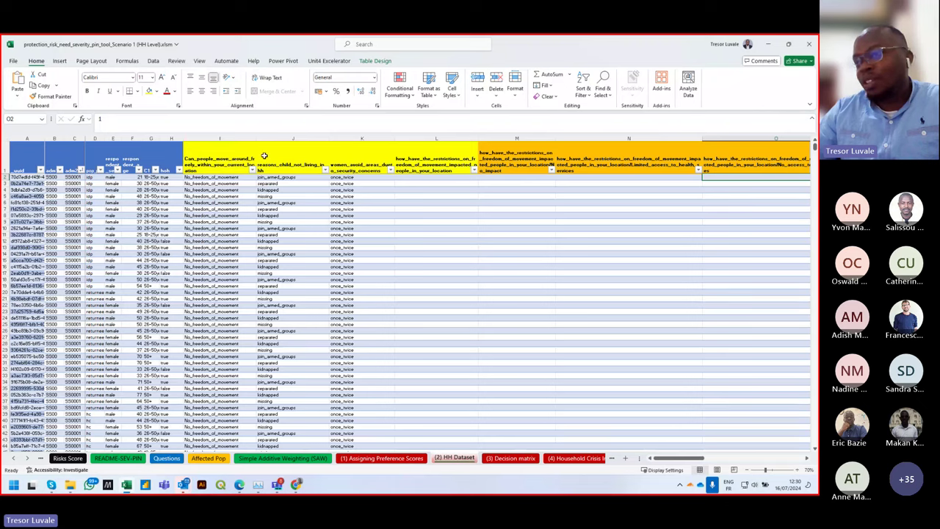
left_click_drag(684, 456, 234, 192)
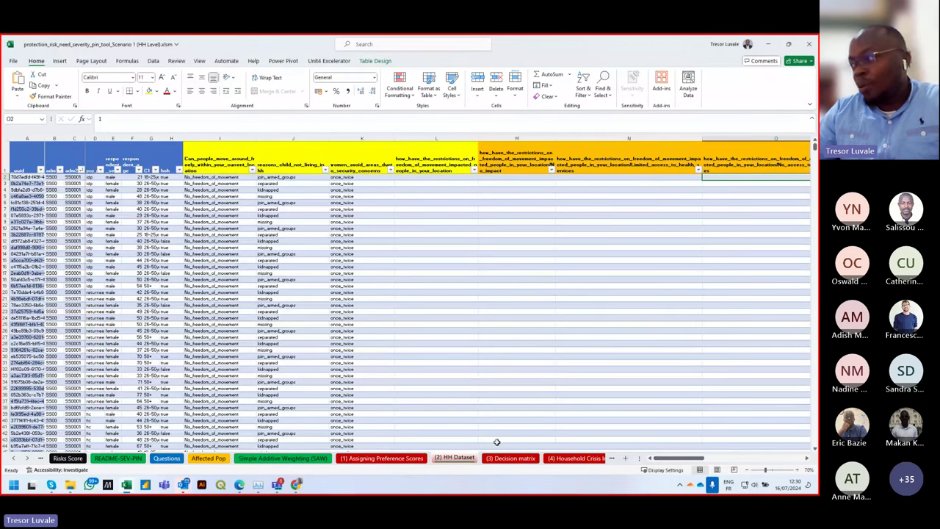
left_click(559, 458)
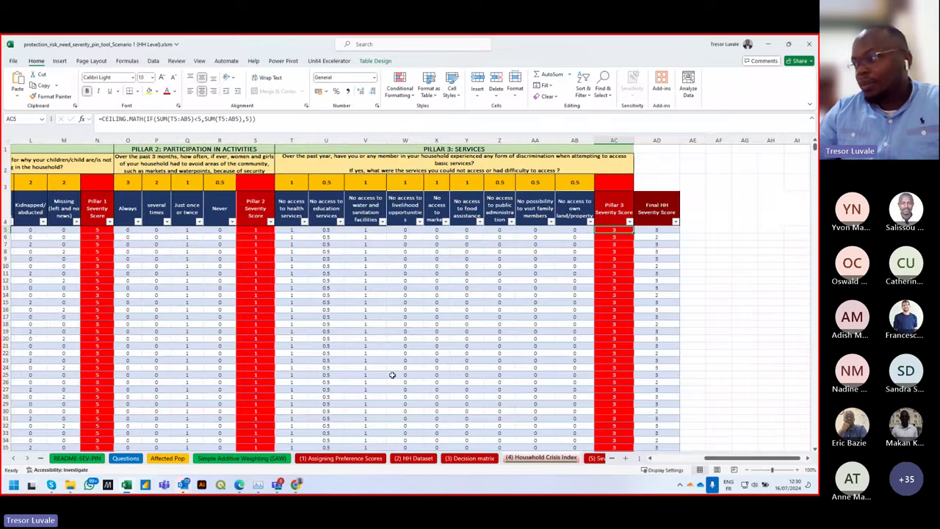
left_click_drag(723, 459, 665, 460)
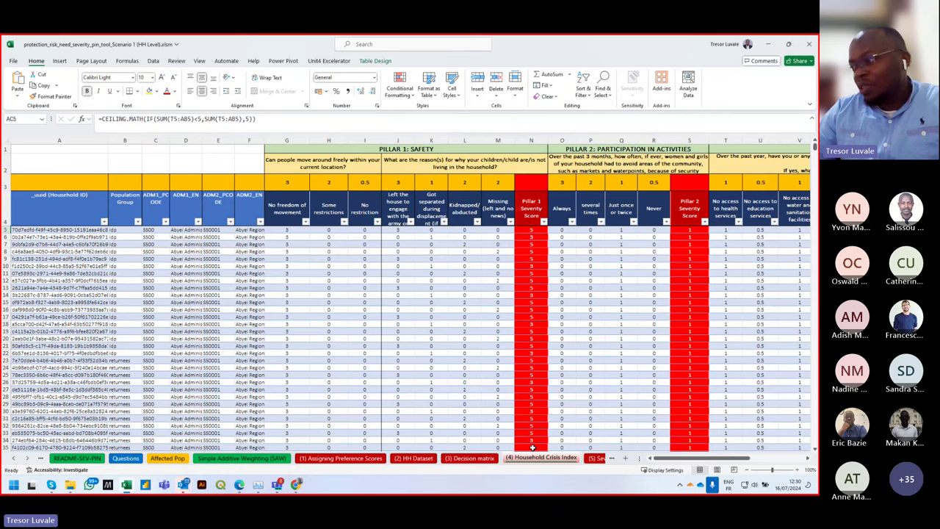
- Return briefly to the HH Dataset, and highlight the household IDs and population groups in A5:B21 of the Household Crisis Index
left_click(413, 458)
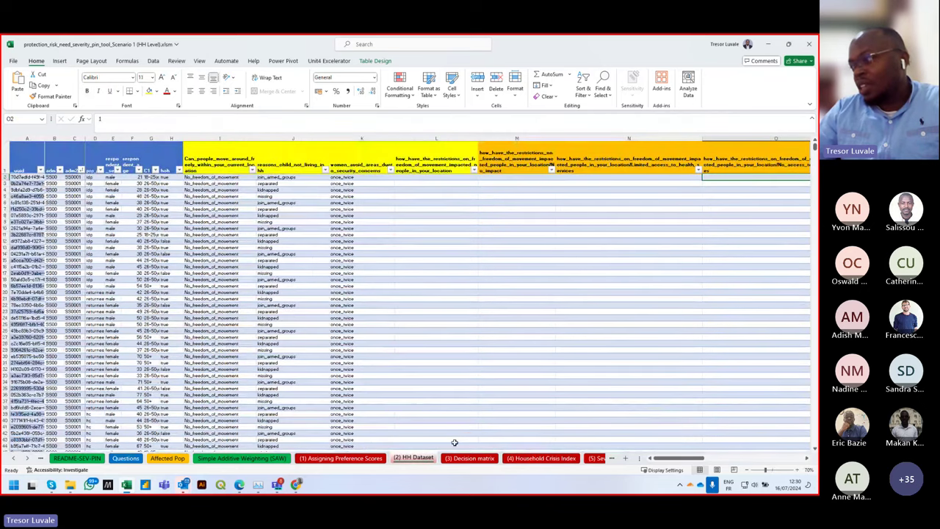
left_click(542, 457)
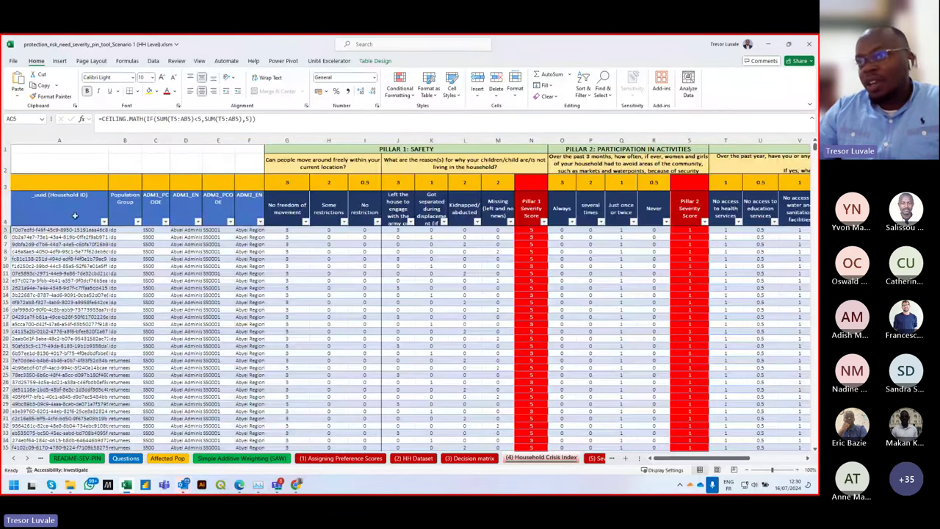
left_click_drag(89, 231, 144, 347)
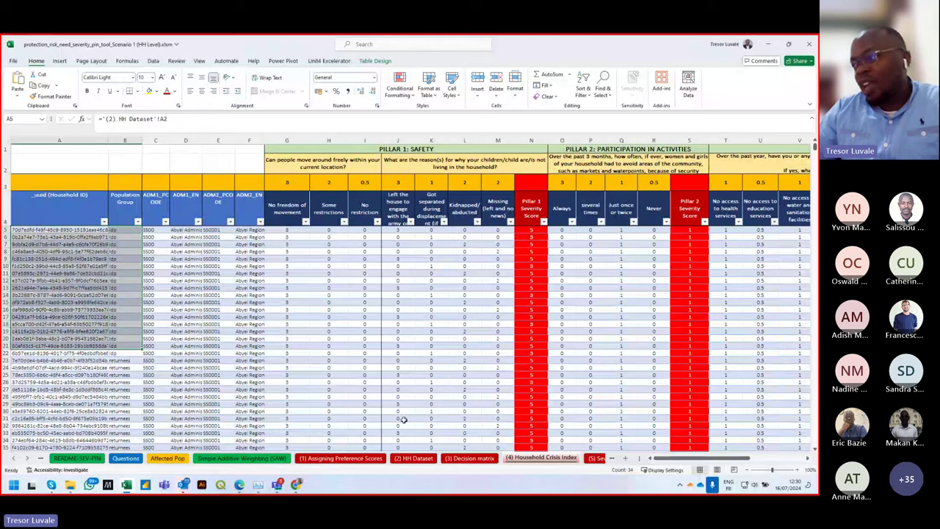
- Widen the uuid column of the HH Dataset sheet slightly and highlight its first household IDs from A2 down
left_click(414, 457)
left_click_drag(45, 138, 52, 138)
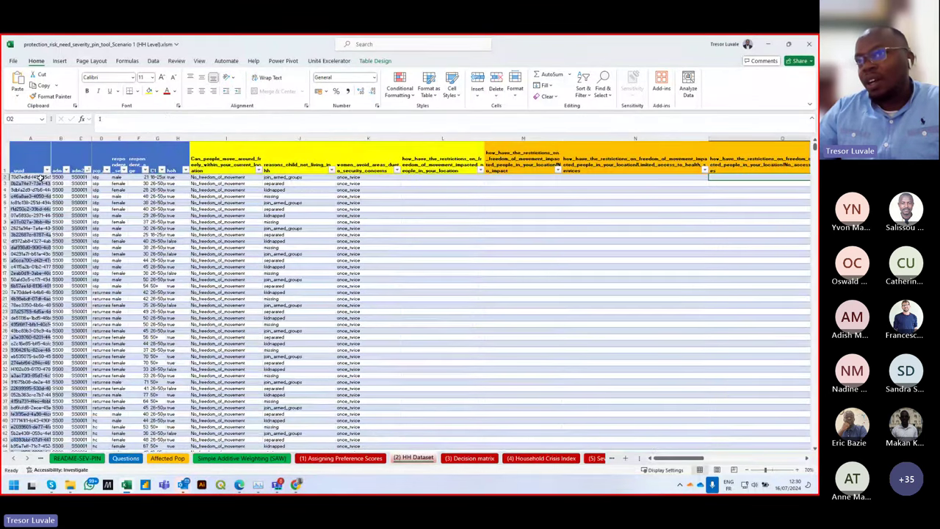
left_click_drag(30, 177, 63, 234)
- On the Household Crisis Index sheet, inspect the household ID formulas in A6 and A5 and the No freedom of movement formula in G5
left_click(541, 457)
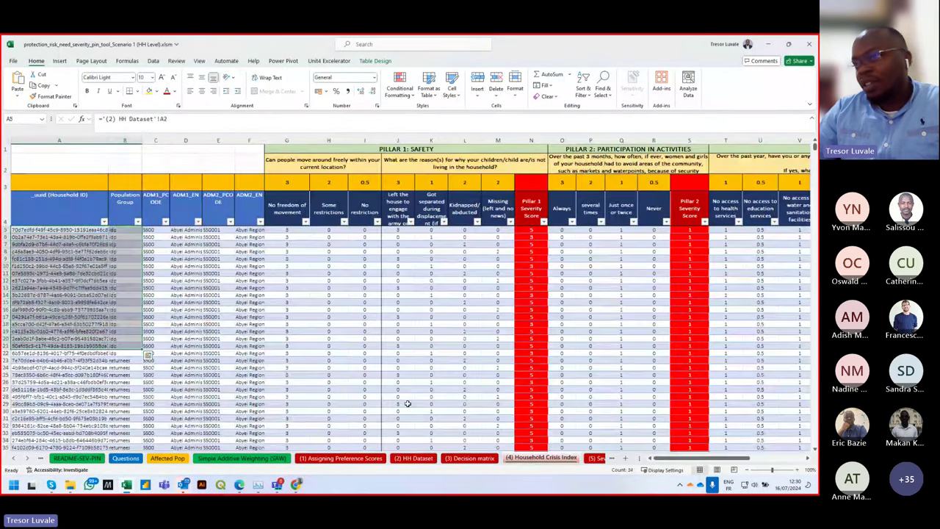
left_click(77, 237)
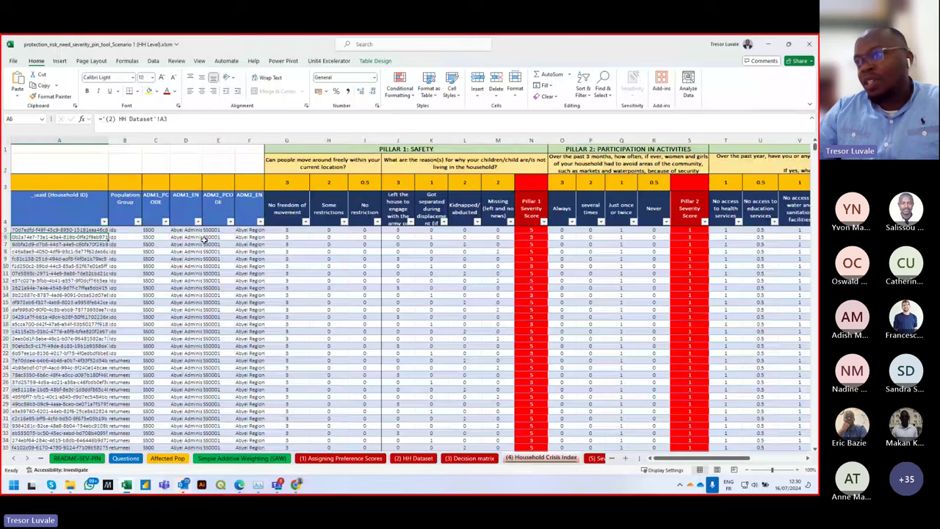
left_click(104, 230)
left_click(294, 231)
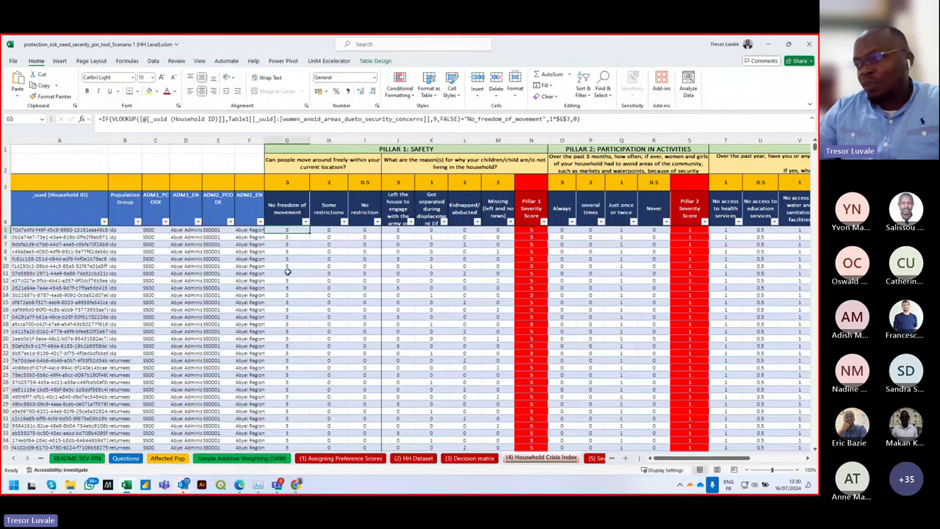
- Examine the answers to the free-movement question in column I of the HH Dataset sheet
left_click(411, 458)
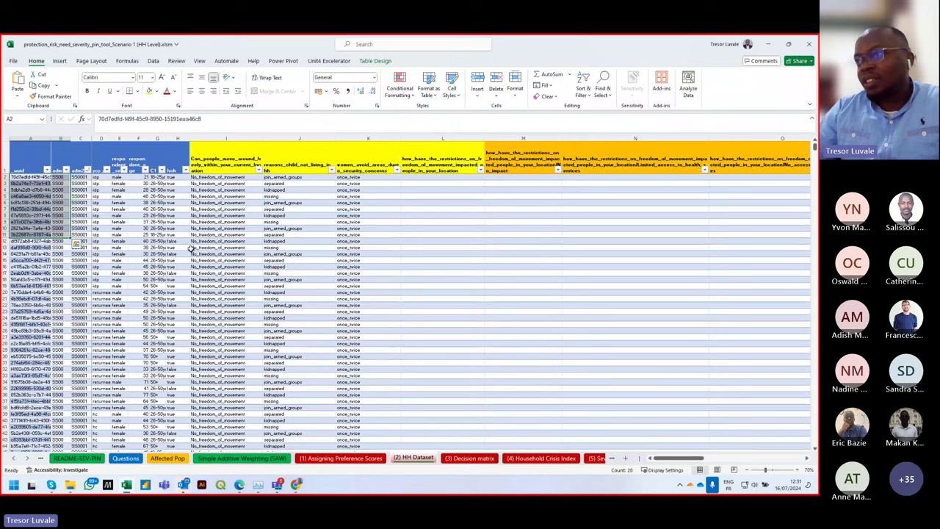
left_click(225, 203)
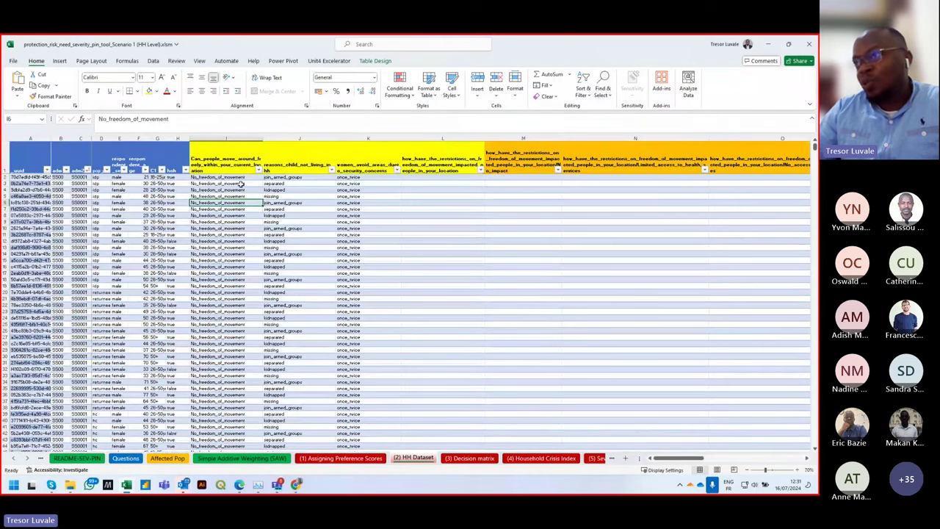
left_click_drag(240, 182, 251, 323)
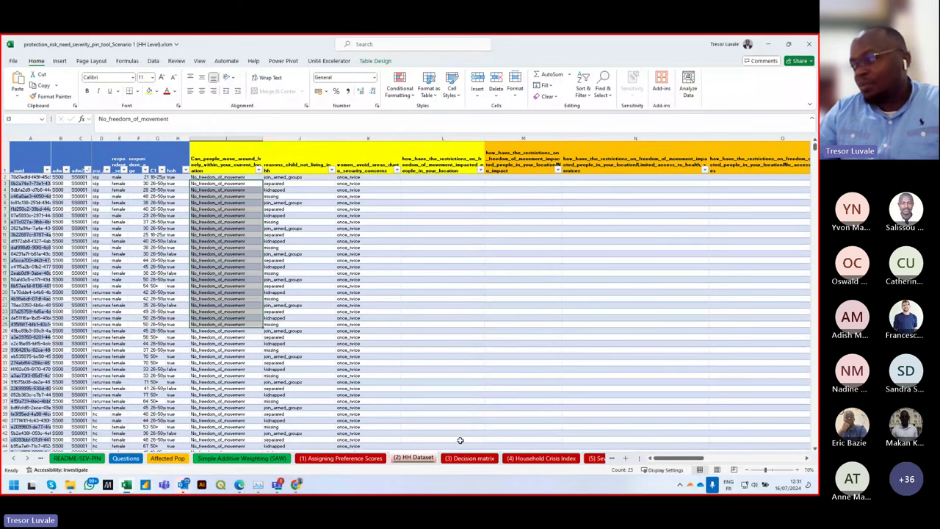
- On the Household Crisis Index sheet, examine the free-movement question's score formulas for No freedom of movement and Some restrictions
left_click(521, 459)
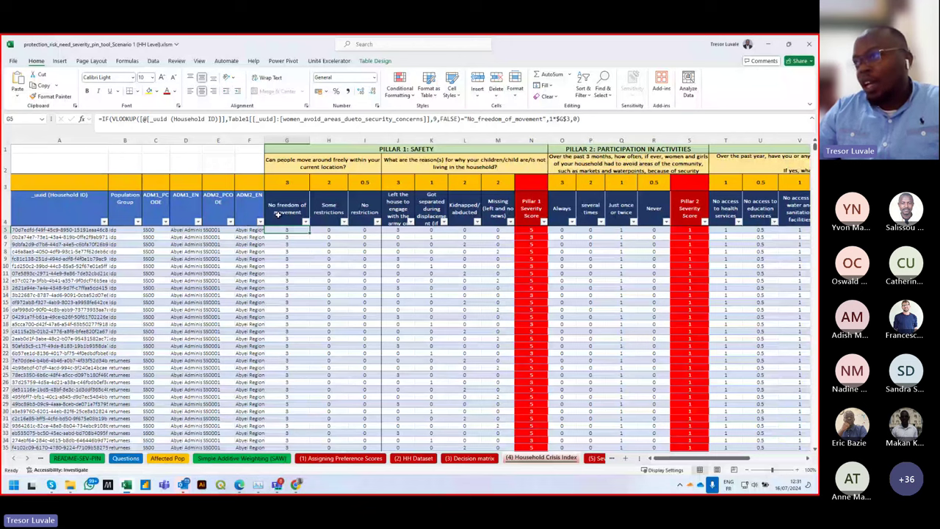
left_click(313, 169)
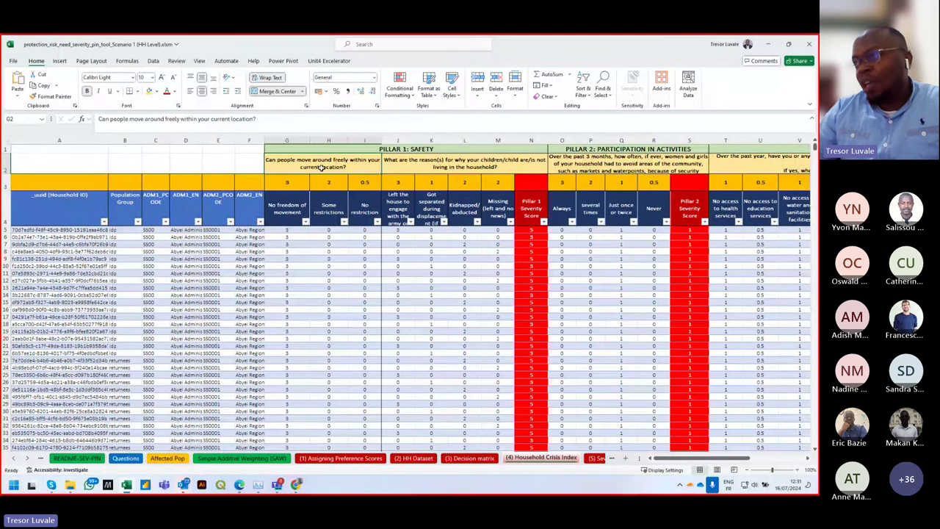
left_click(292, 212)
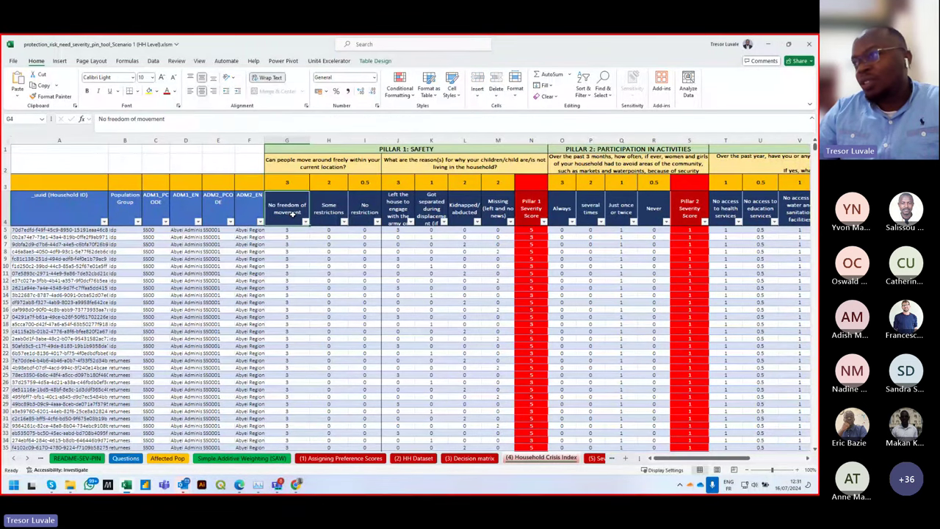
left_click_drag(297, 232, 298, 288)
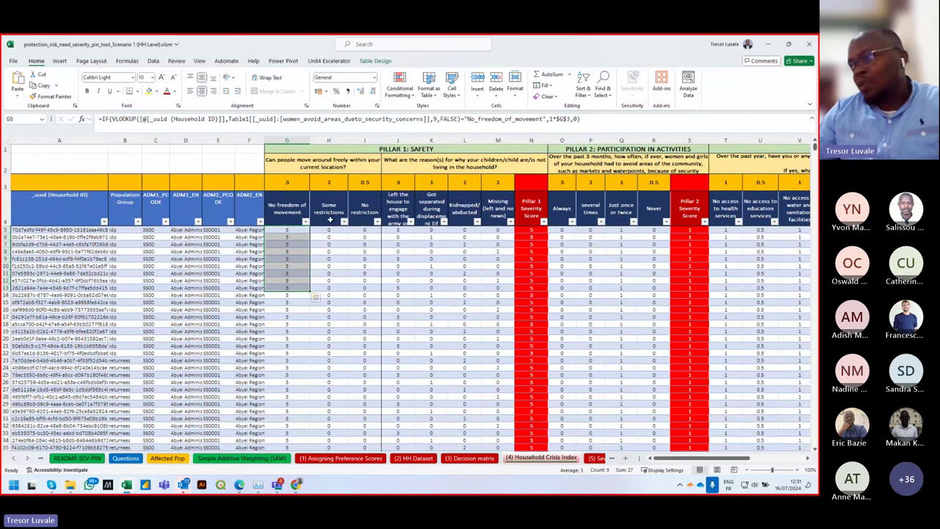
left_click_drag(328, 230, 328, 281)
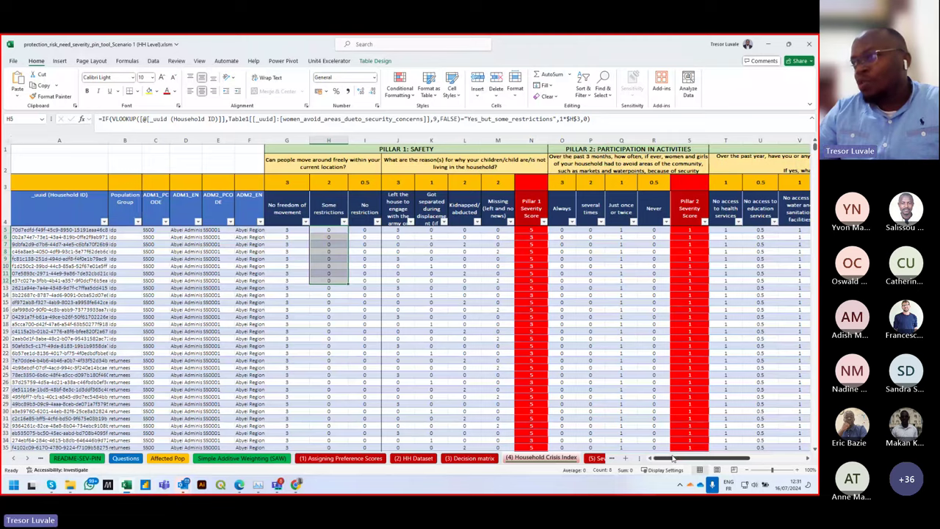
- Examine the Pillar 2 weights and household scores, checking the Just once or twice formula in Q5 and its weight in Q3
scroll(642, 378, "right", 5)
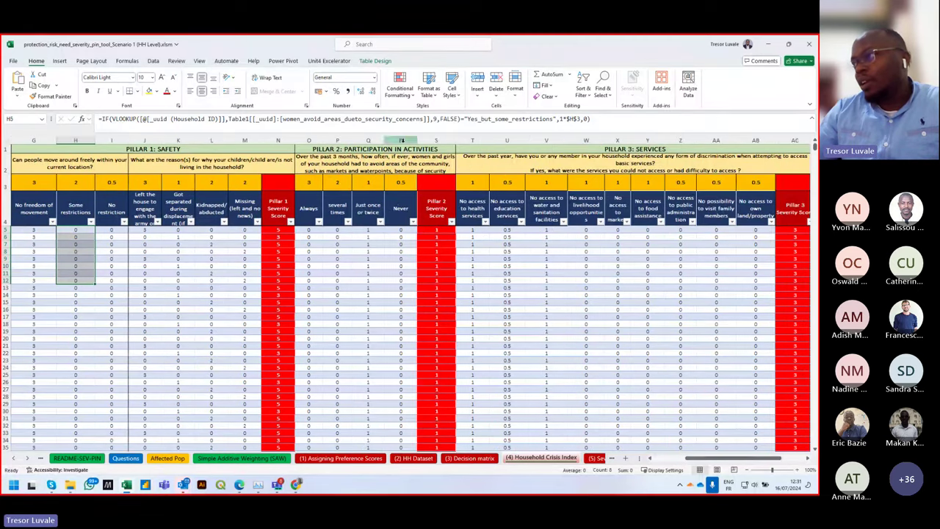
left_click(406, 149)
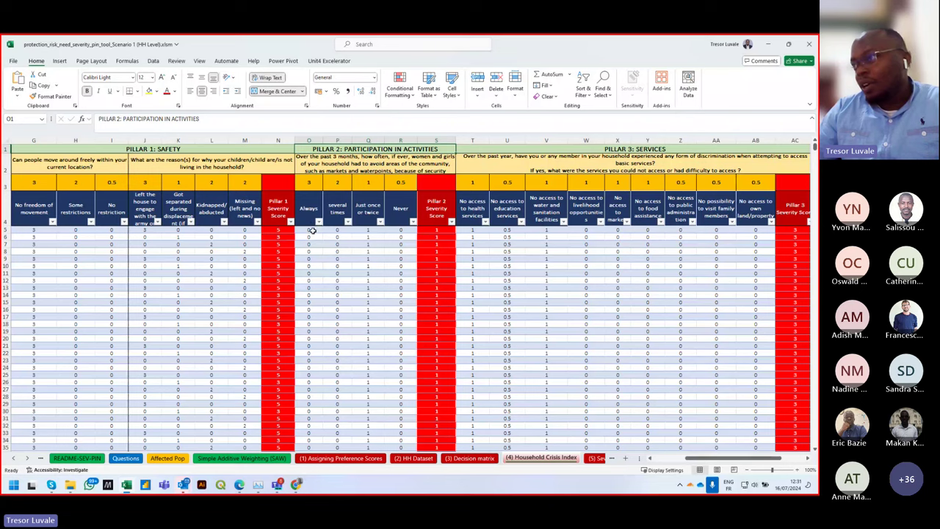
left_click_drag(308, 182, 372, 183)
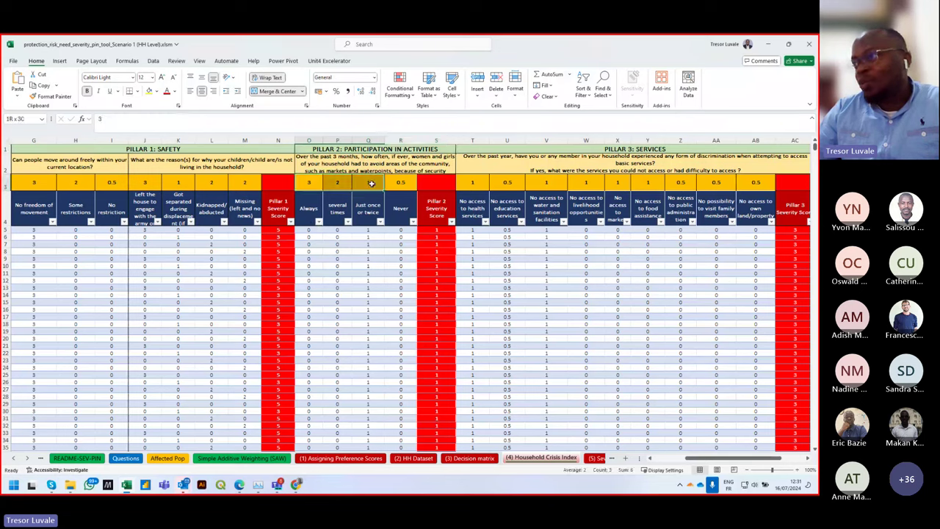
left_click_drag(309, 230, 400, 266)
left_click(368, 230)
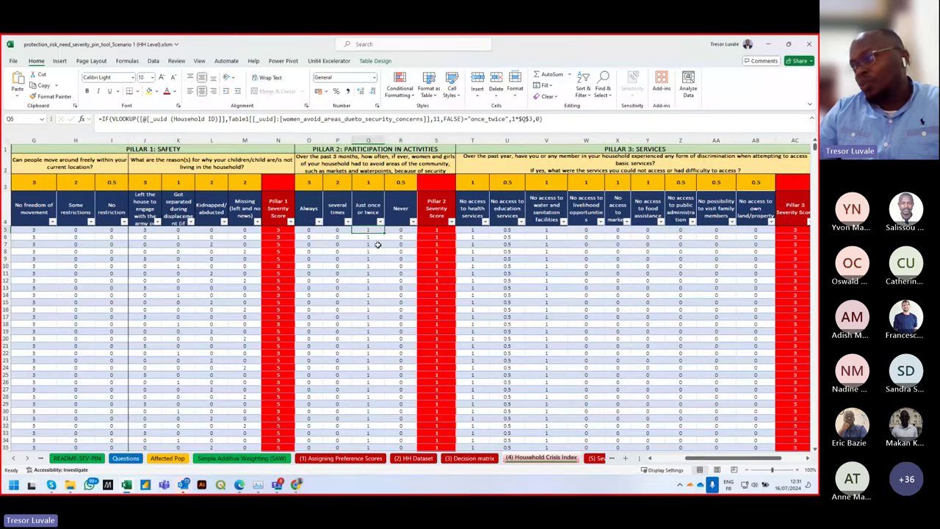
left_click(368, 184)
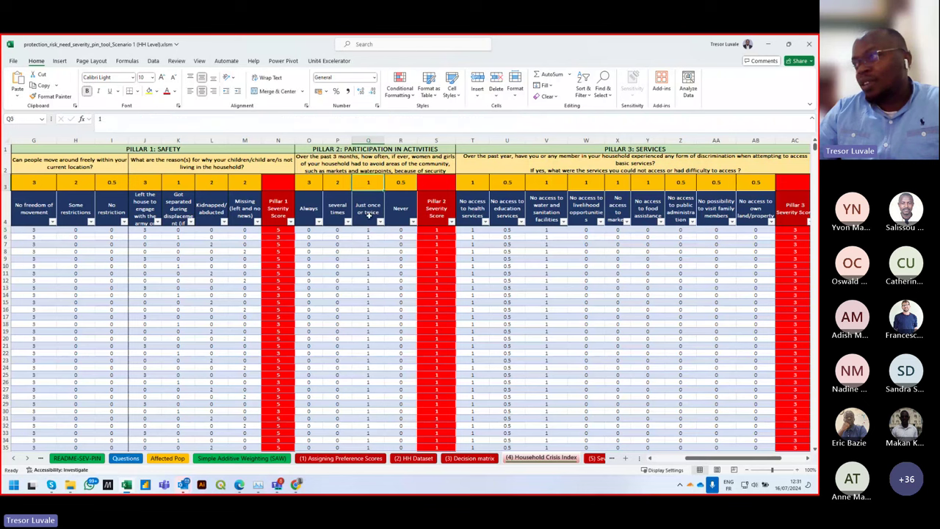
- Review the household answers on women avoiding areas due to security concerns in the HH Dataset sheet
left_click(414, 458)
scroll(256, 337, "down", 6)
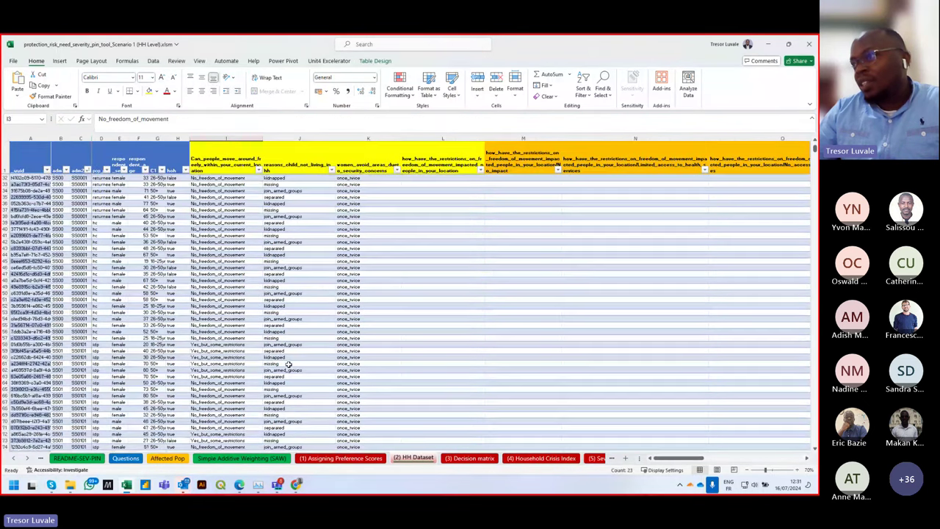
scroll(256, 281, "up", 5)
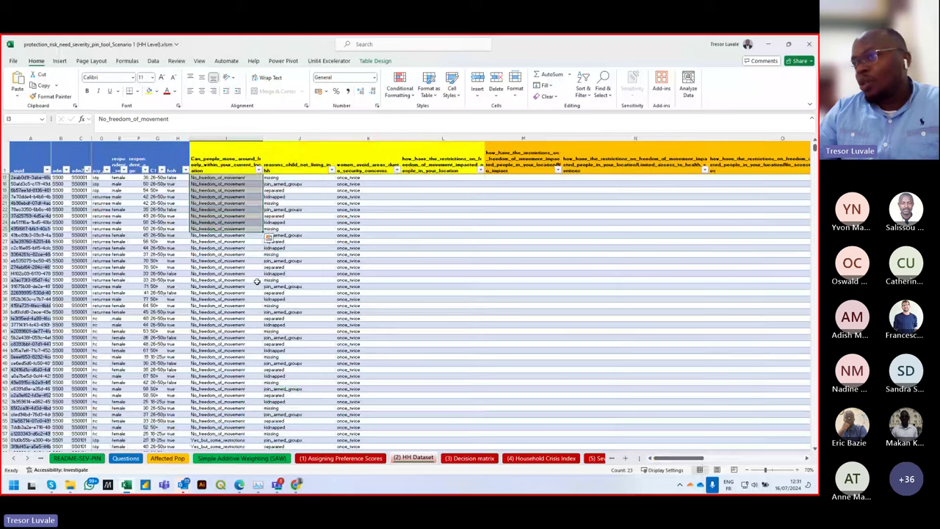
- On the Household Crisis Index sheet, inspect the Pillar 2 Always column and its score formula in O13
left_click(541, 457)
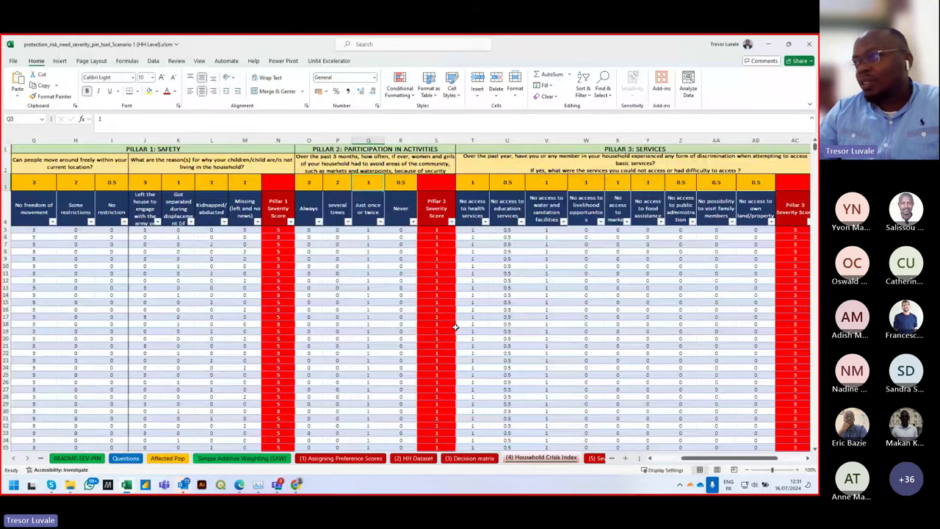
left_click(311, 211)
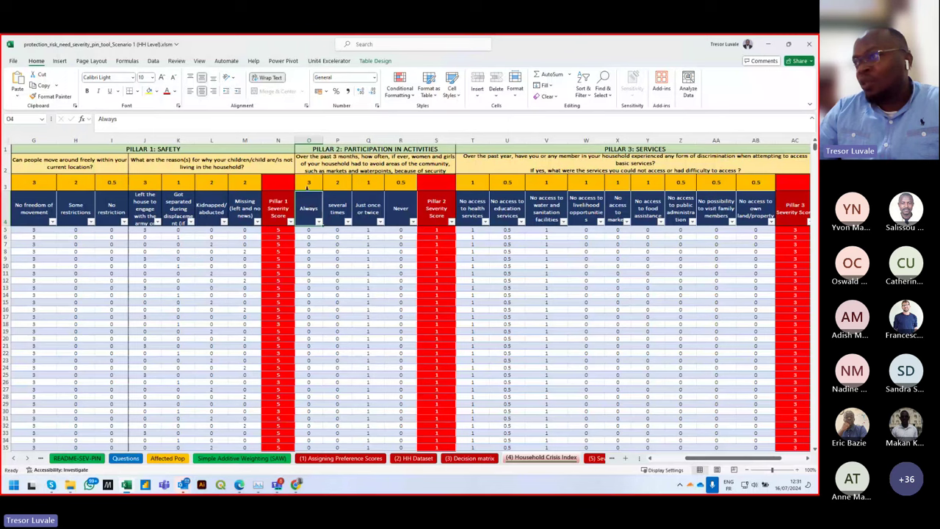
left_click(311, 286)
scroll(314, 300, "down", 1)
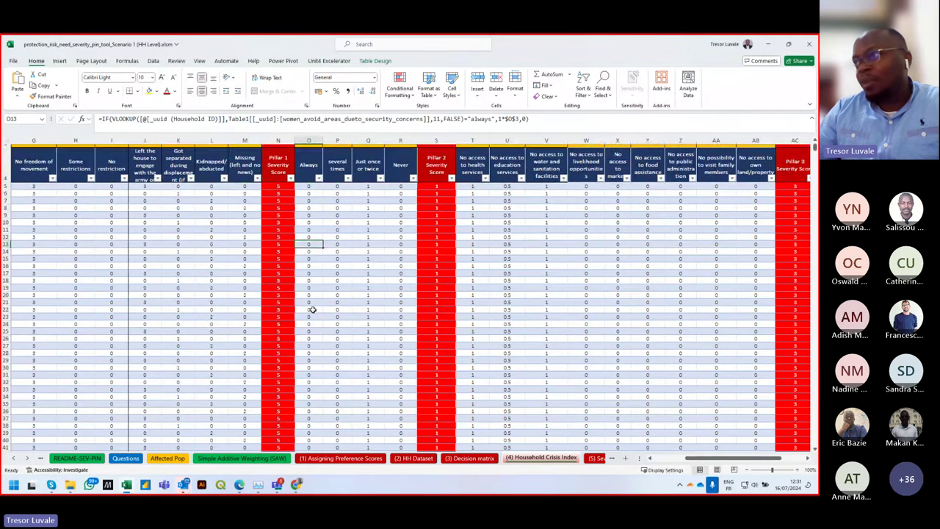
scroll(312, 309, "up", 1)
- Examine the Pillar 1 Severity Score column, checking the formulas in N5 and N7
left_click_drag(723, 458, 646, 466)
left_click(456, 148)
left_click(366, 231)
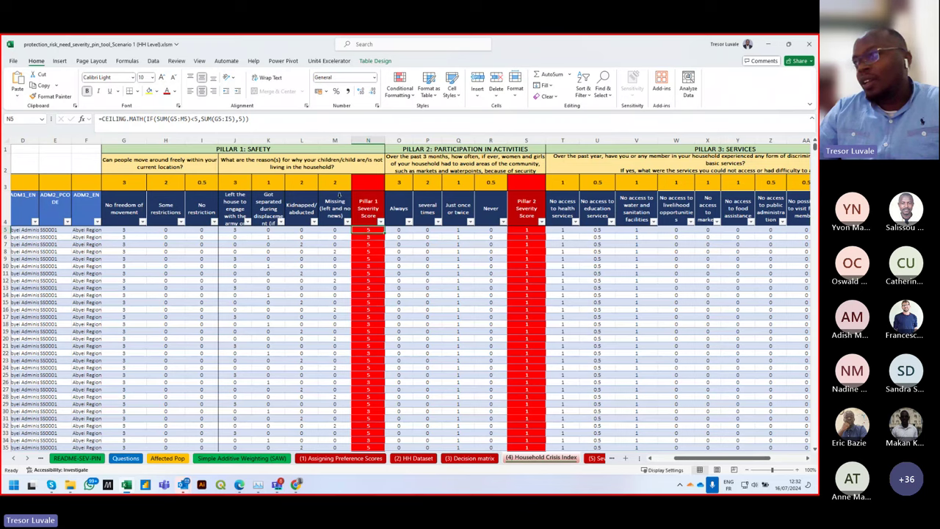
left_click_drag(366, 210, 371, 450)
scroll(365, 311, "up", 4)
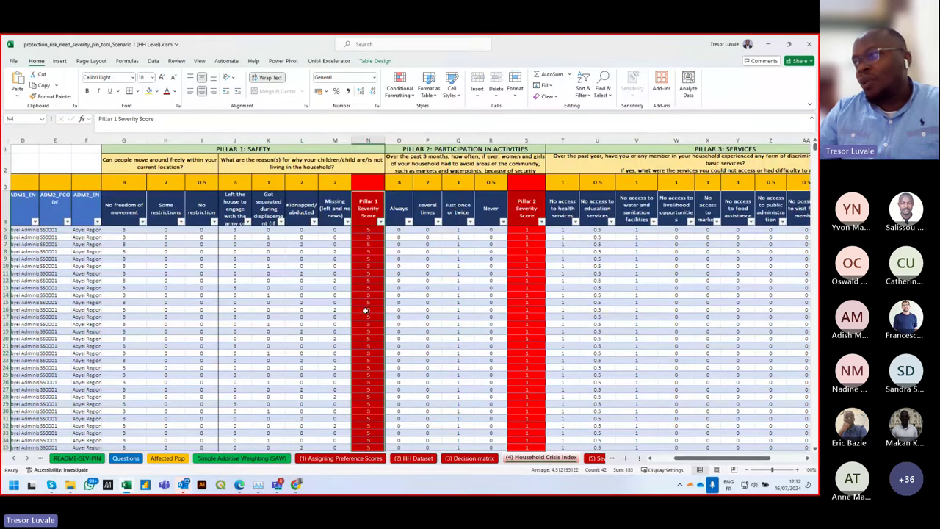
left_click(366, 245)
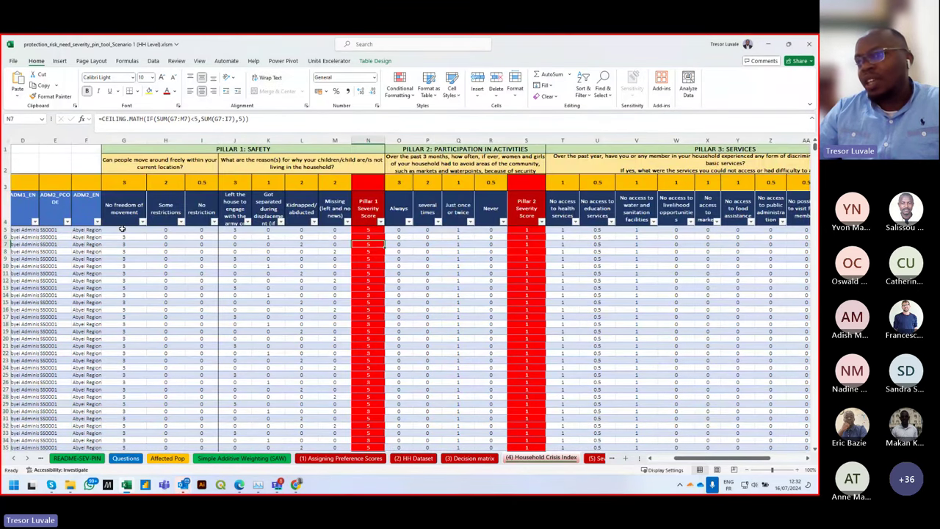
- Sum the Pillar 1 answer scores in G5:M5 and G6:M6, comparing the row 5 sum with the severity score formula in N5
left_click(123, 184)
left_click(132, 230)
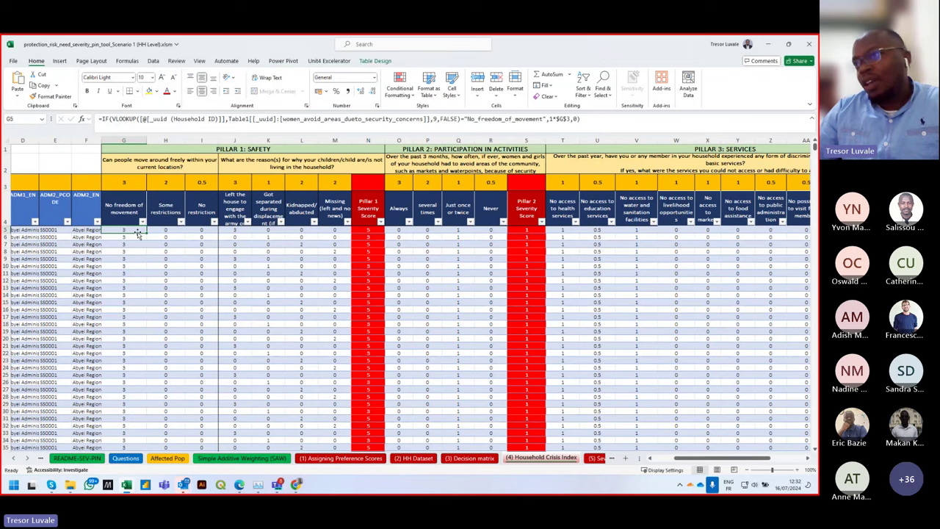
left_click_drag(135, 230, 329, 230)
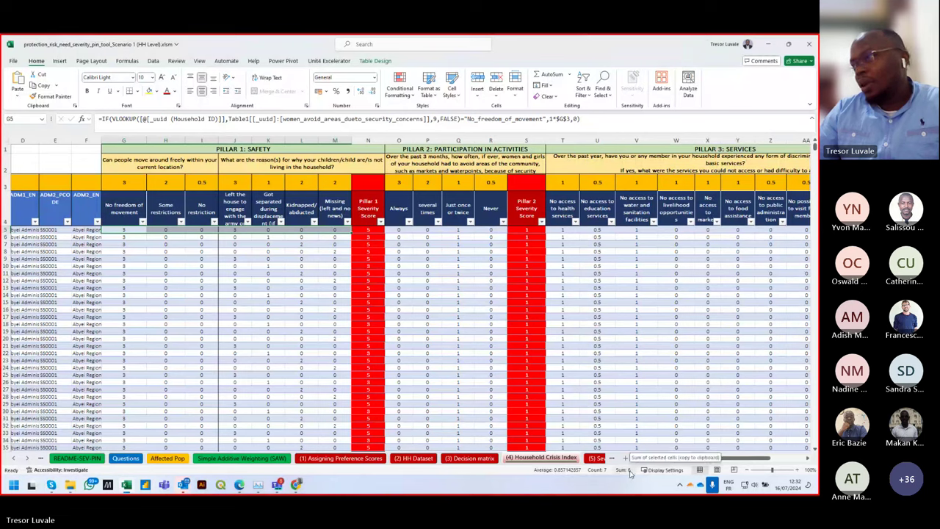
left_click(377, 230)
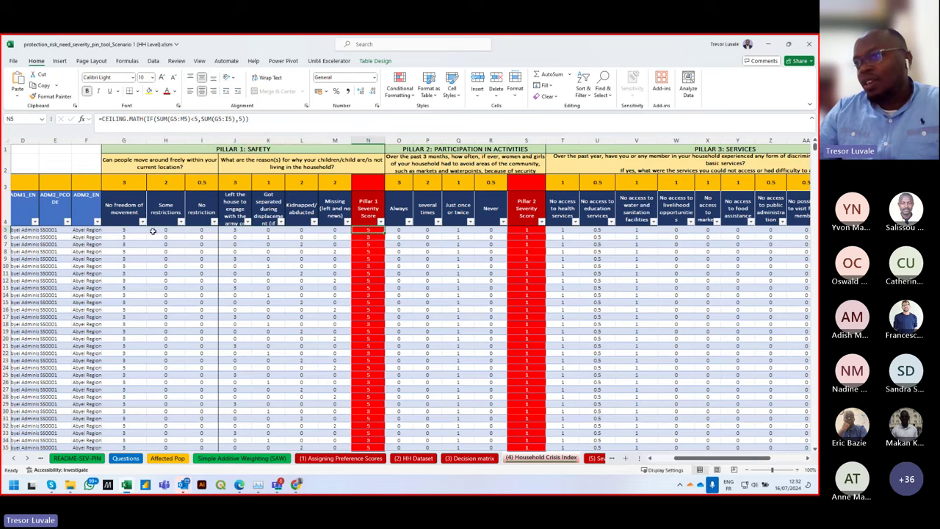
left_click_drag(125, 229, 338, 230)
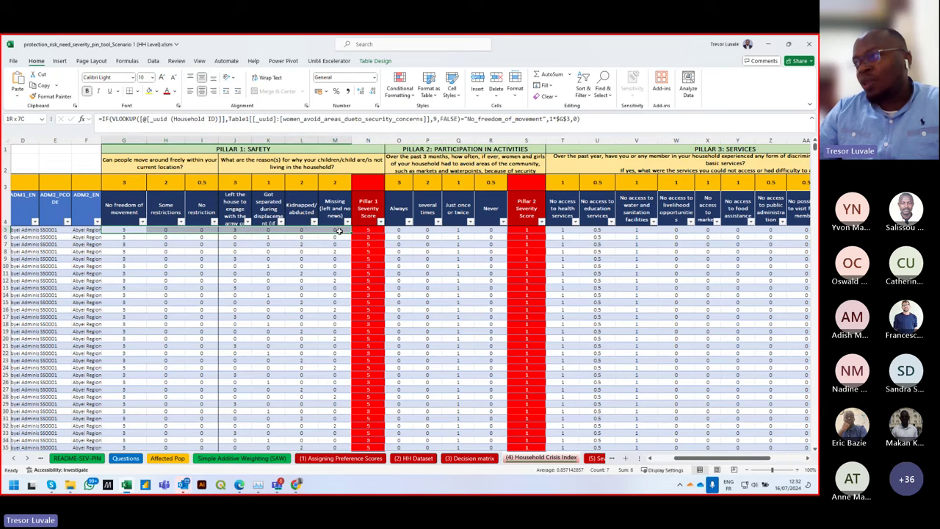
left_click(366, 232)
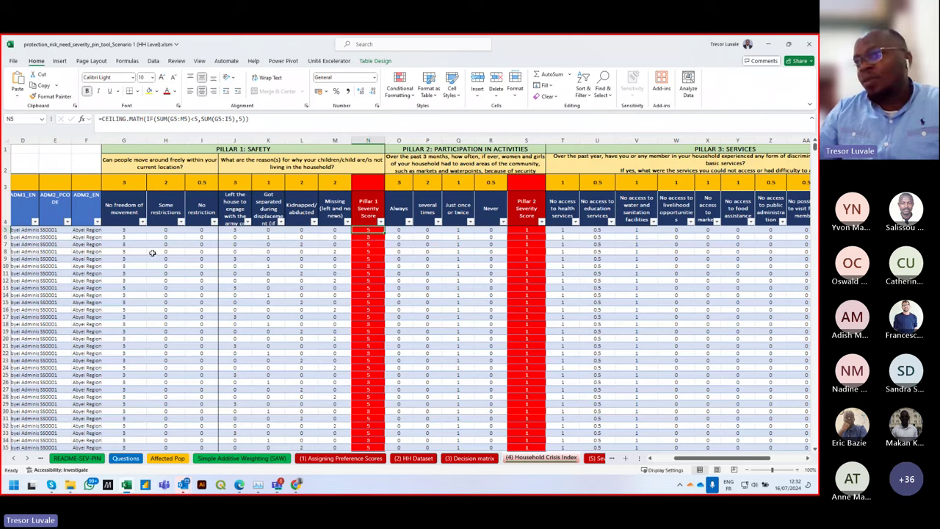
left_click_drag(129, 238, 323, 239)
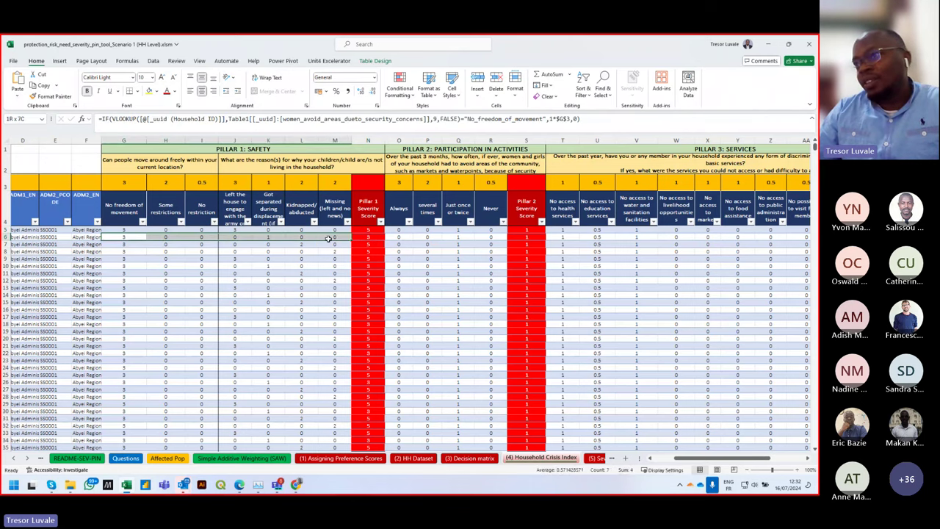
left_click_drag(131, 238, 309, 238)
- Examine the Pillar 2 Severity Score formula in S6, the answer scores in O6:R6 that feed it, and the score column's filter values
left_click_drag(764, 459, 788, 464)
left_click(296, 207)
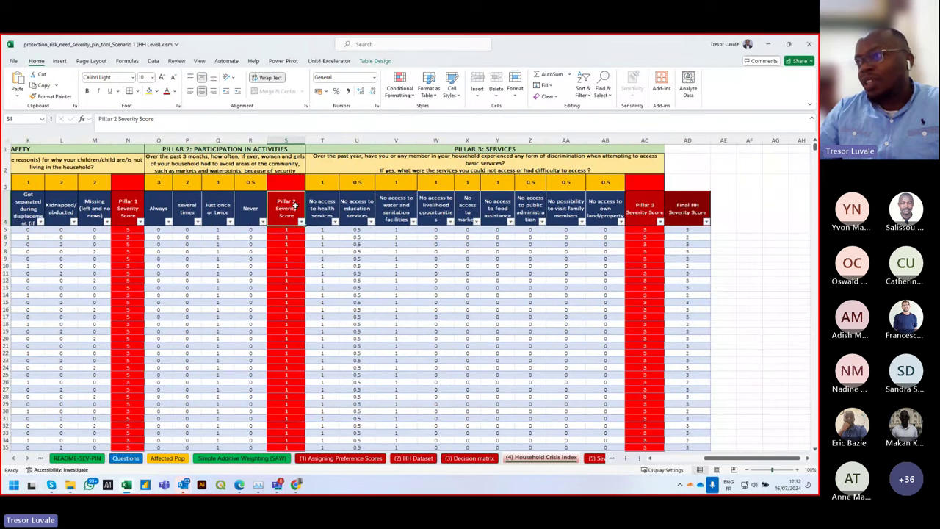
left_click(289, 236)
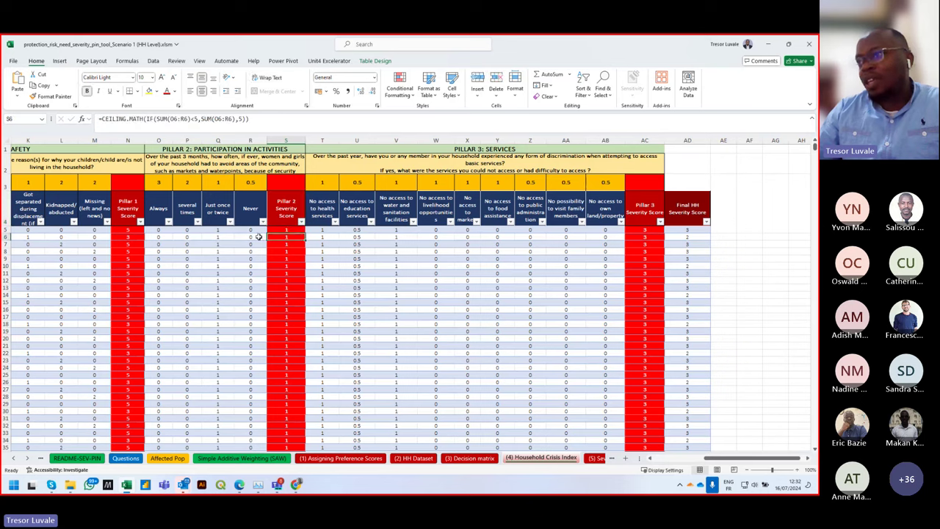
left_click_drag(257, 237, 185, 237)
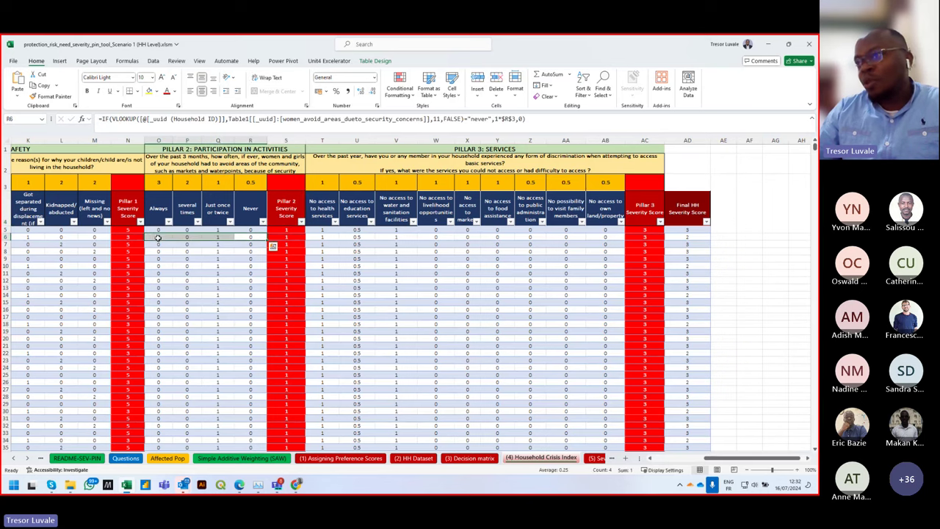
left_click_drag(186, 237, 158, 237)
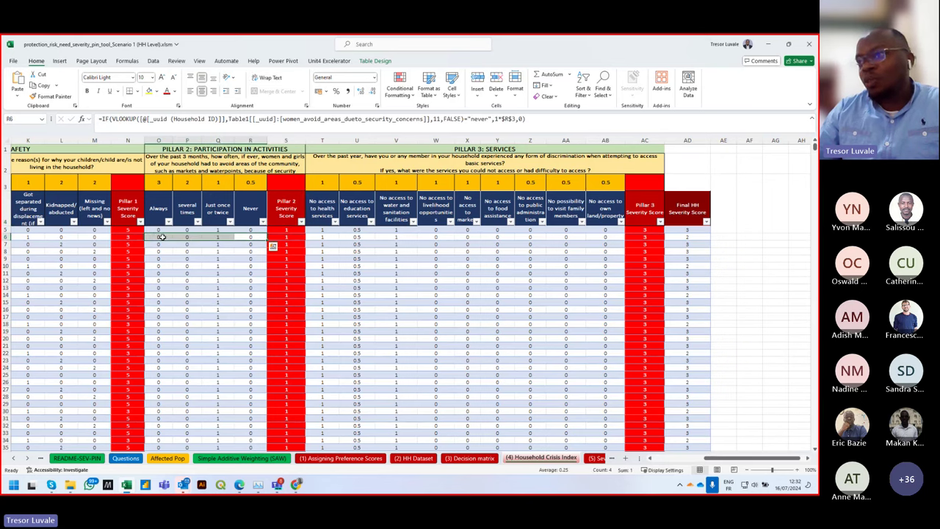
left_click(248, 238)
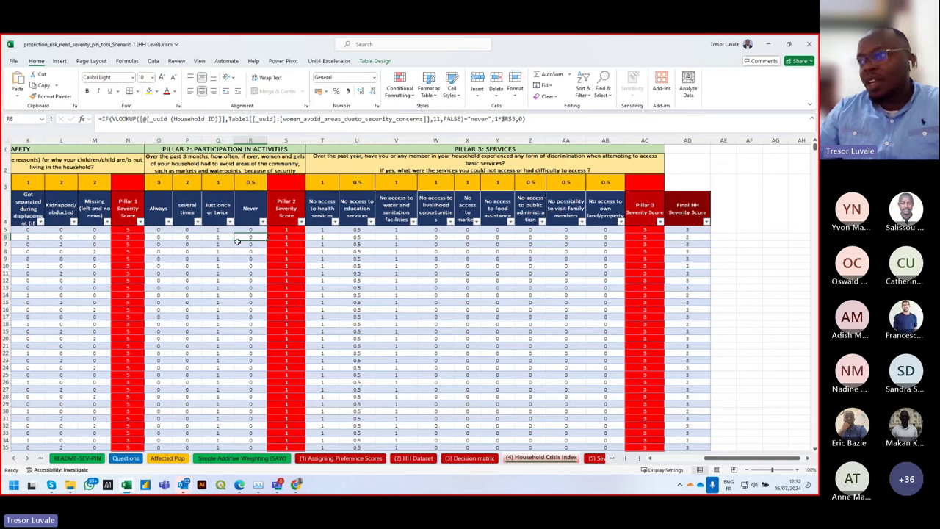
left_click(283, 238)
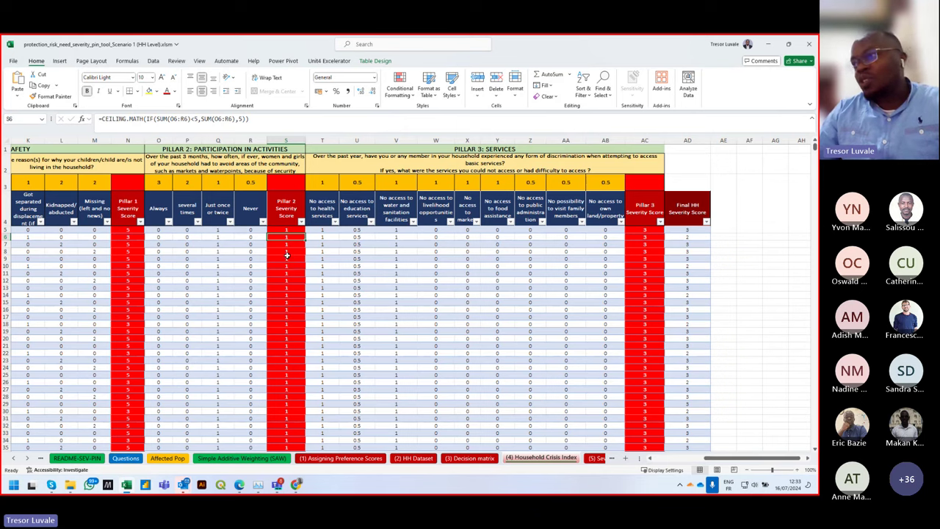
left_click(301, 223)
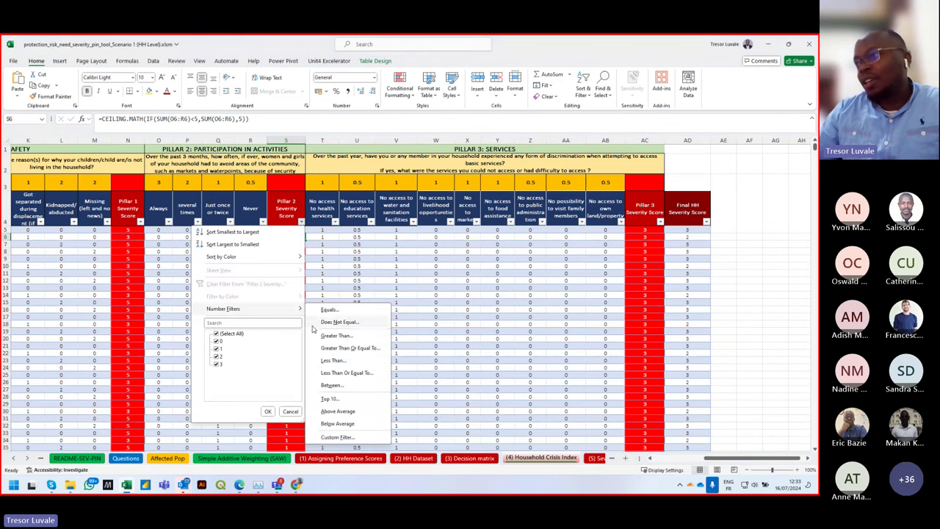
left_click(341, 283)
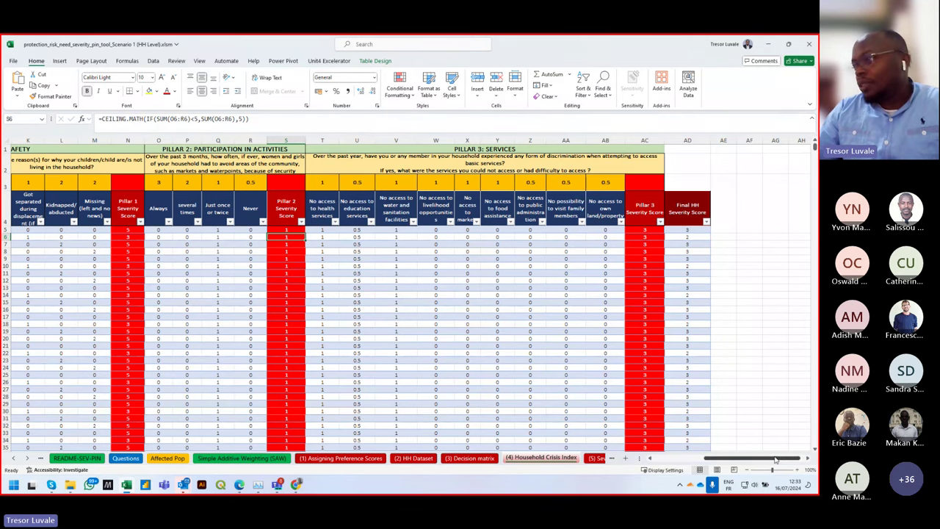
- Examine the Pillar 3 weights in T3:AB3 and the service-access score formulas in W6, T8 and U5
left_click_drag(789, 461, 794, 461)
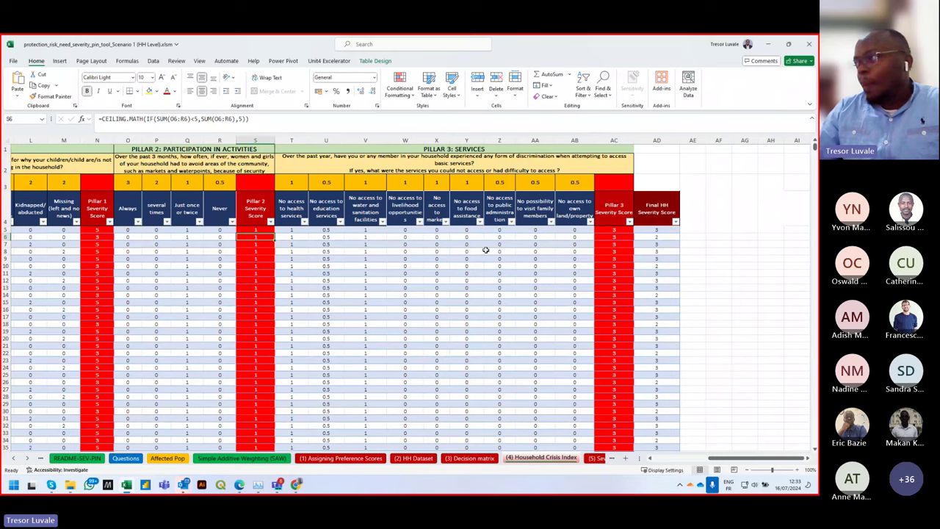
left_click(395, 236)
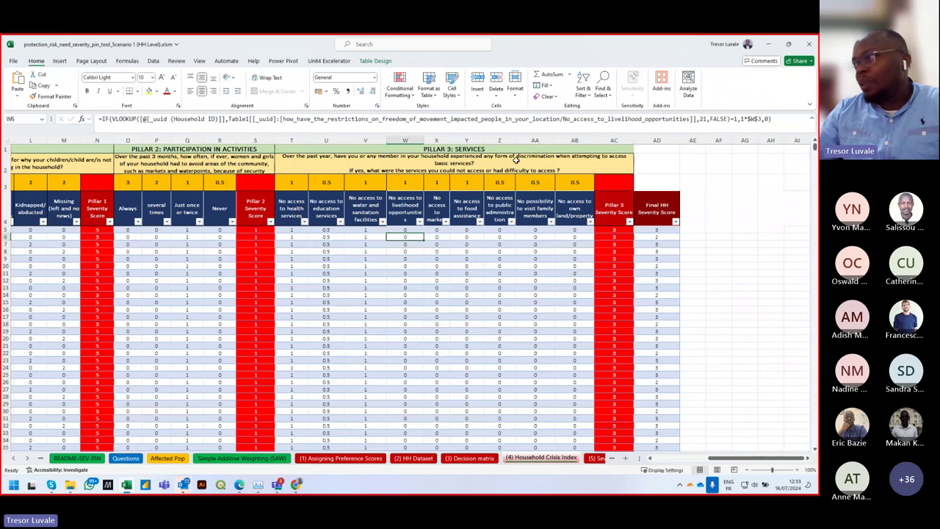
left_click_drag(292, 182, 575, 181)
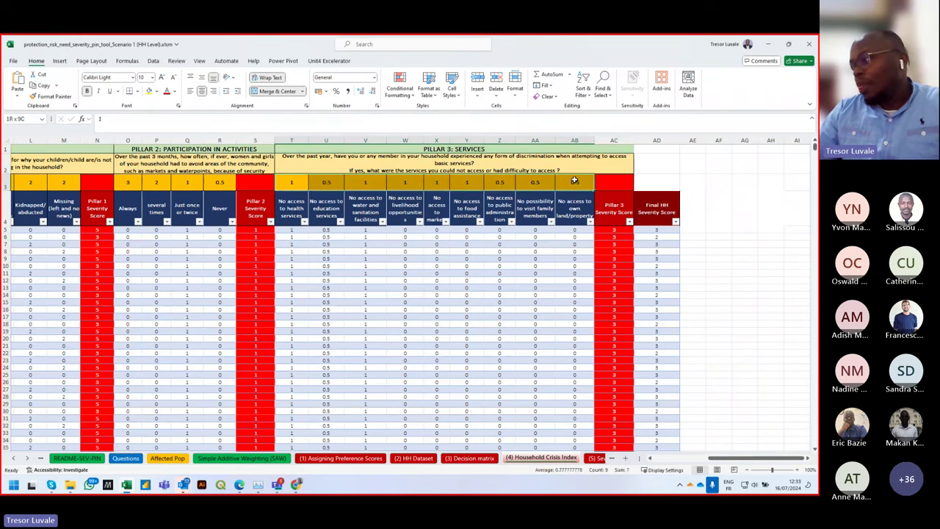
left_click(295, 185)
left_click(297, 250)
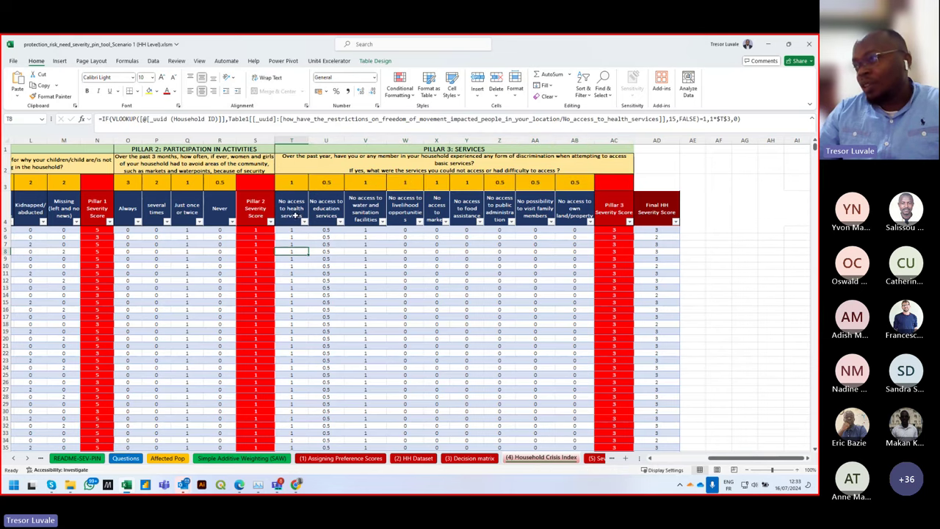
left_click(327, 230)
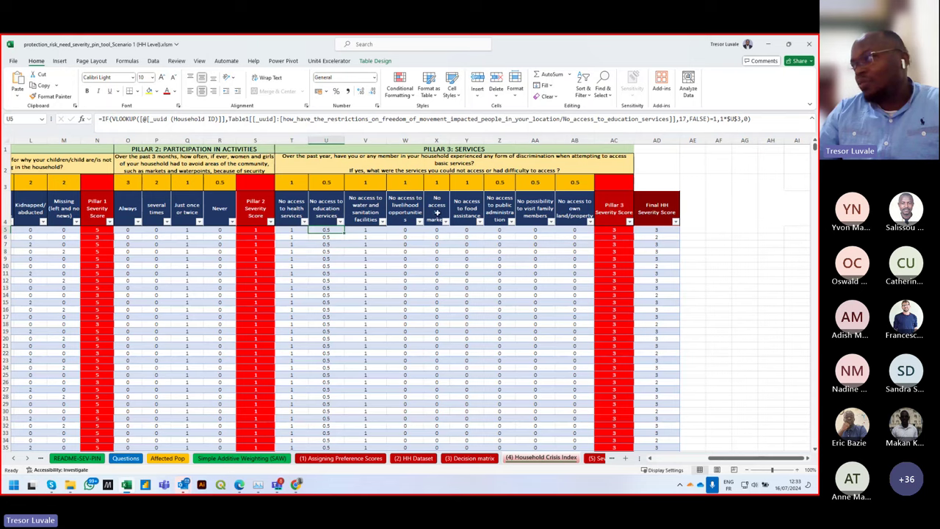
left_click(502, 209)
- Check the Pillar 3 Severity Score formulas in AC5 and AC7
left_click(614, 230)
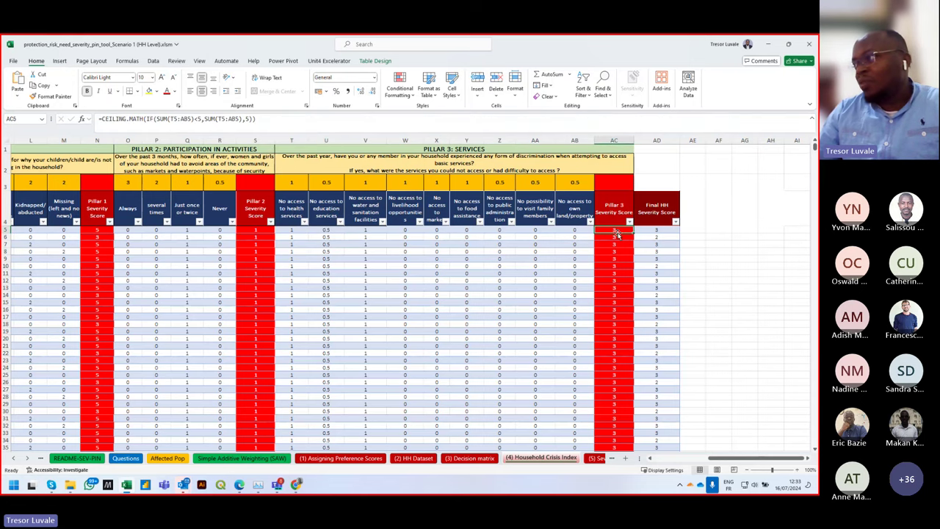
scroll(628, 275, "down", 1)
scroll(629, 275, "up", 1)
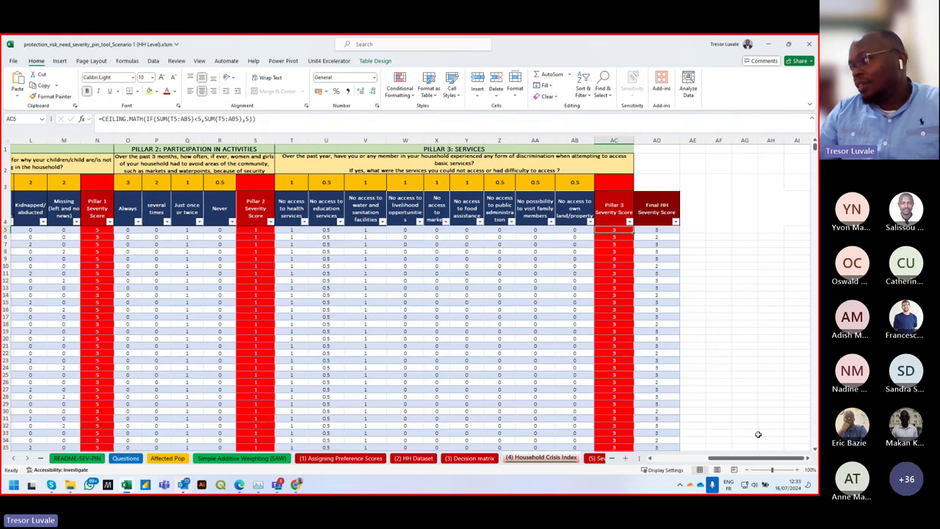
left_click(809, 459)
left_click(547, 242)
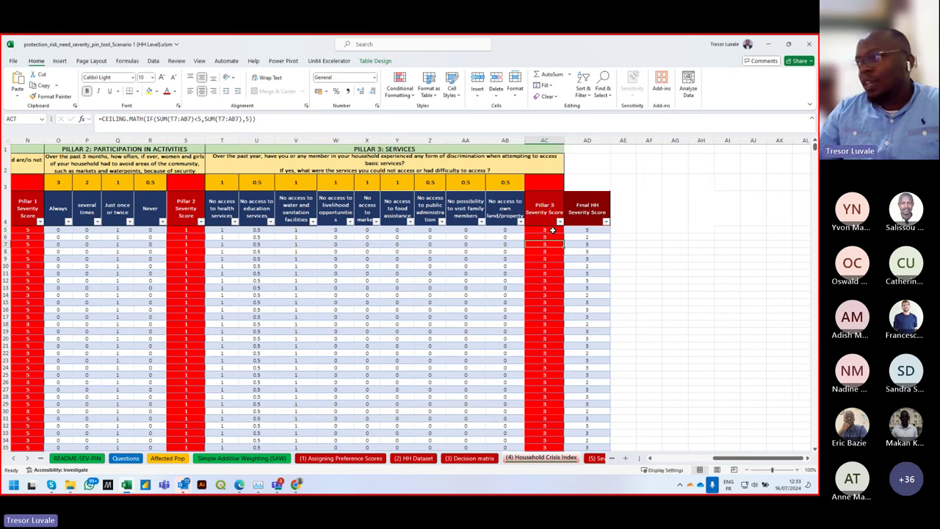
- Compare the first household's Pillar 1, 2 and 3 severity scores in row 5 and inspect the Final HH Severity Score formula in AD5
left_click(551, 230)
left_click(27, 230)
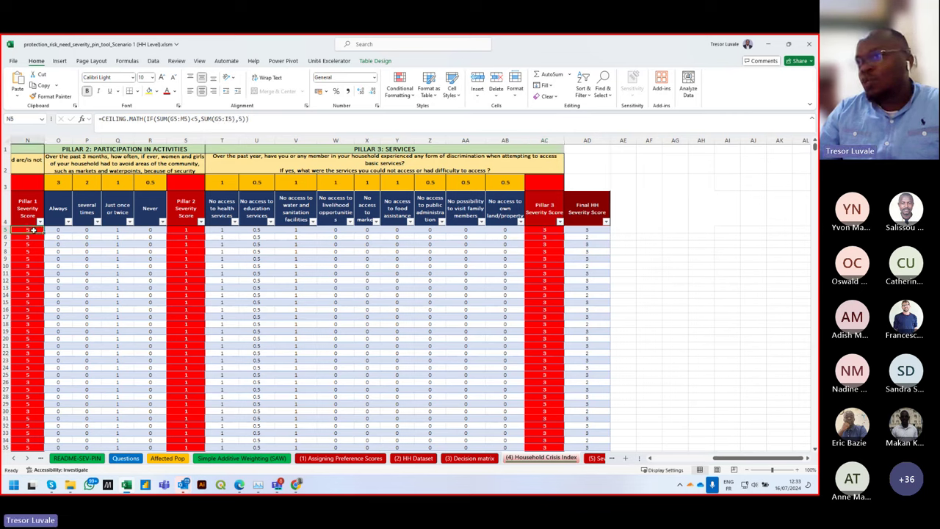
left_click(186, 230)
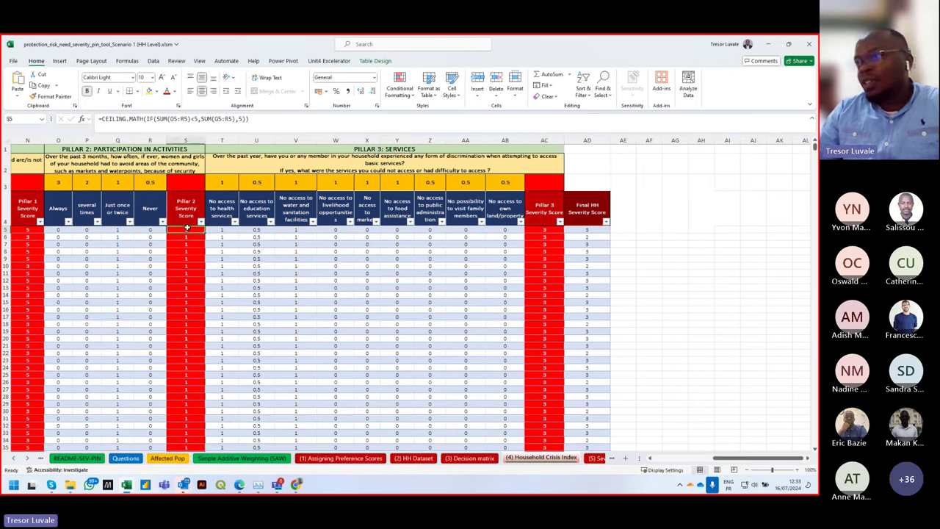
left_click(548, 231)
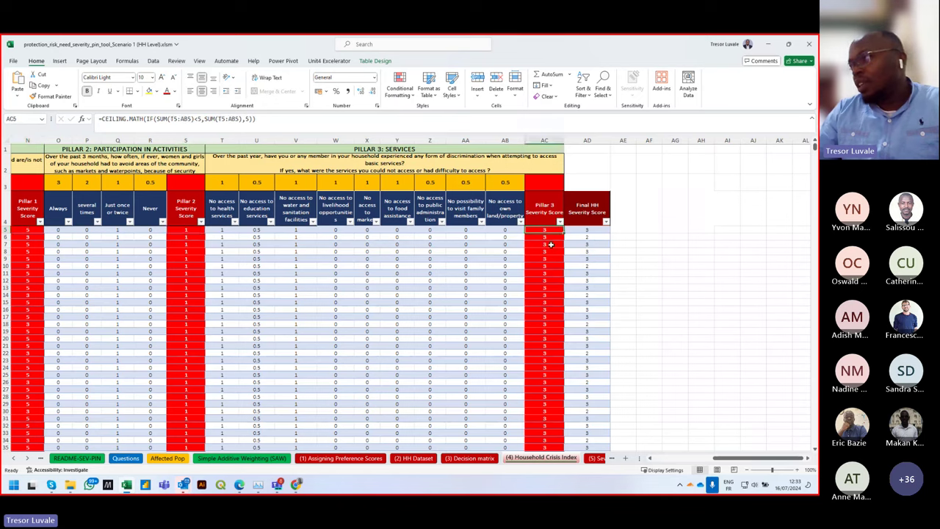
left_click(600, 230)
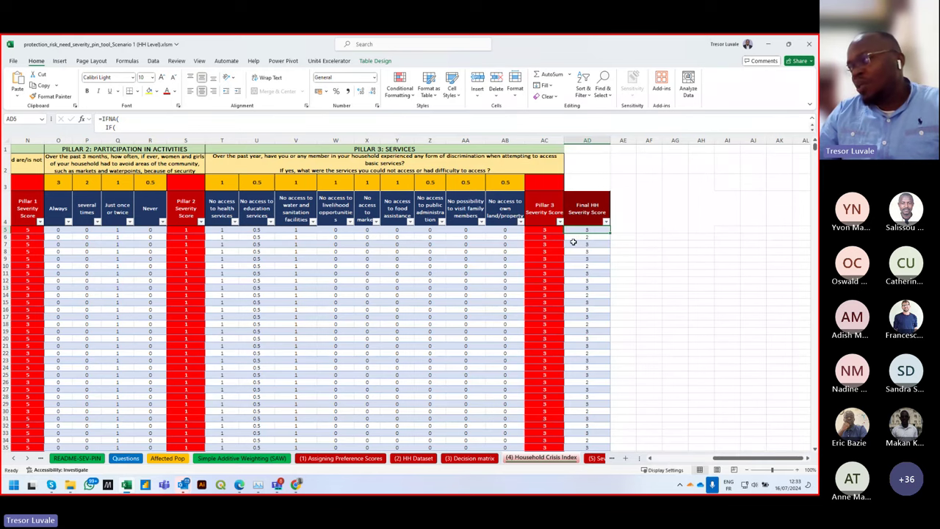
- Review the Decision matrix sheet's instructions and its combinations of pillar, protection risk, average and final scores
left_click(488, 461)
scroll(76, 376, "down", 5)
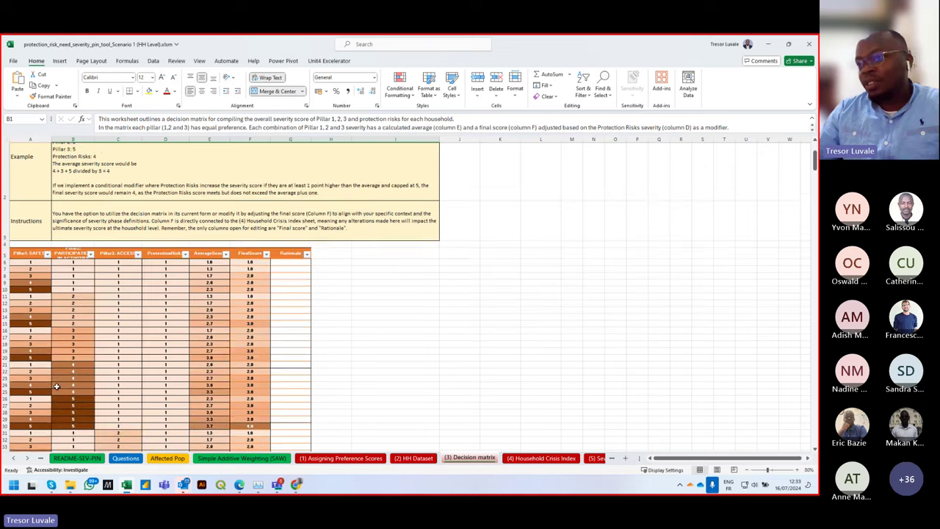
scroll(94, 299, "up", 1)
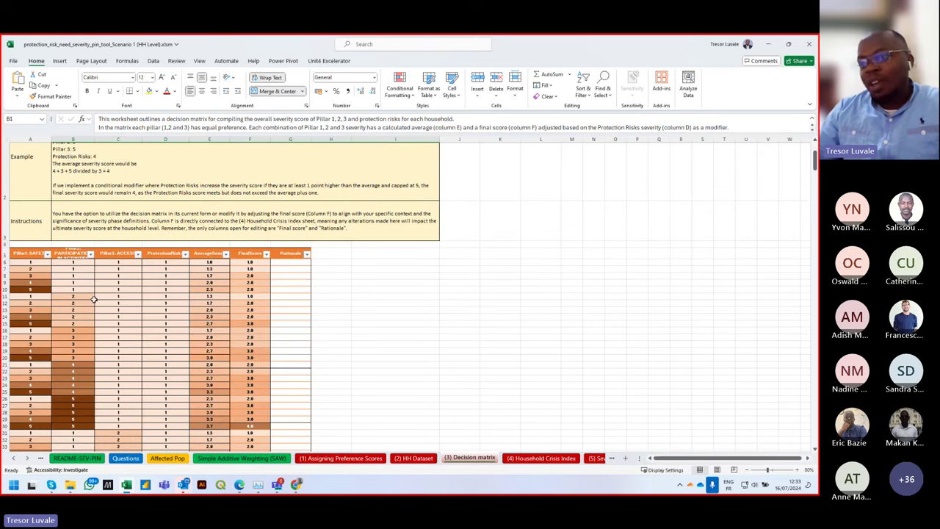
scroll(94, 299, "down", 2)
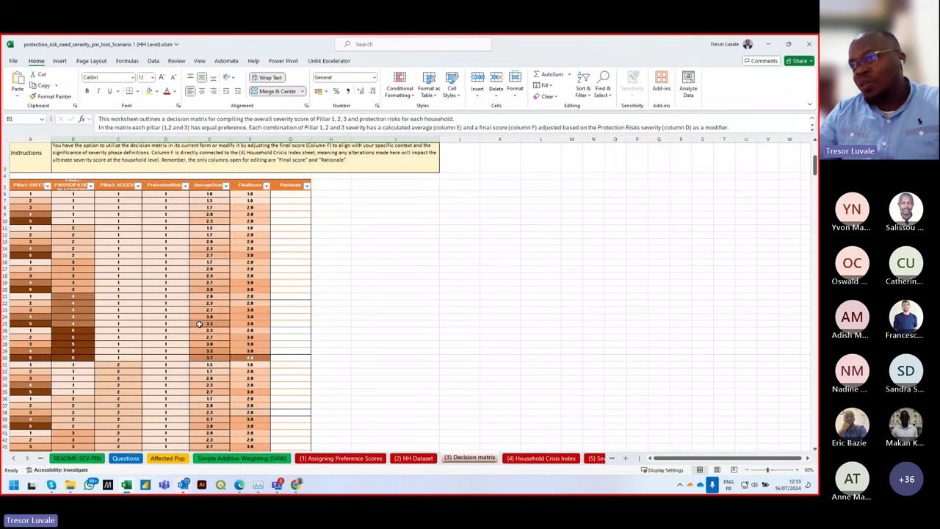
scroll(73, 253, "up", 2)
scroll(78, 263, "down", 3)
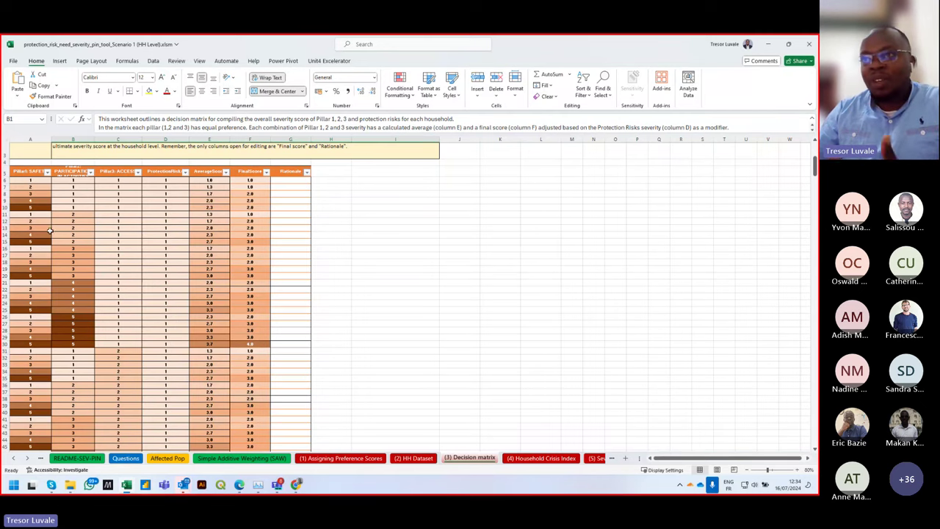
- Widen the three pillar columns and the ProtectionRisks column of the decision matrix so their headers are readable
left_click(35, 169)
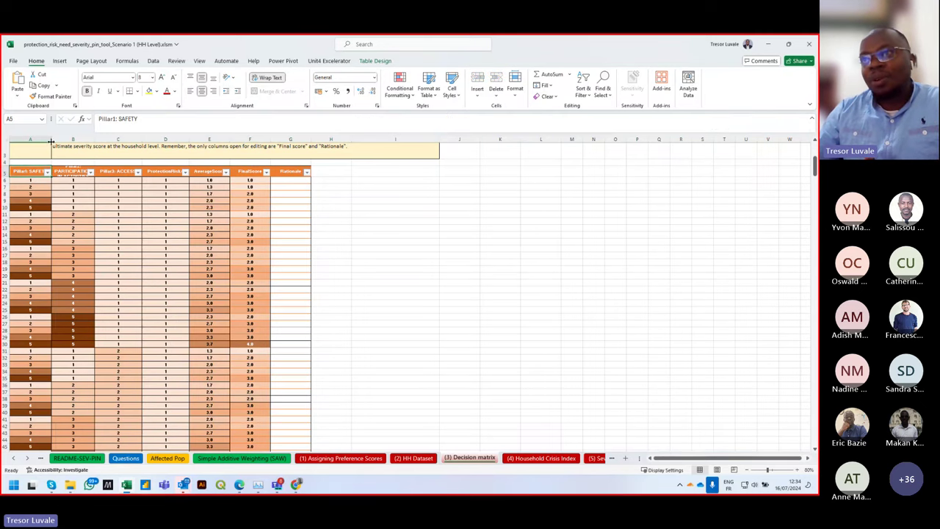
left_click_drag(50, 141, 293, 139)
scroll(166, 162, "up", 1)
scroll(167, 162, "down", 1)
left_click(218, 198)
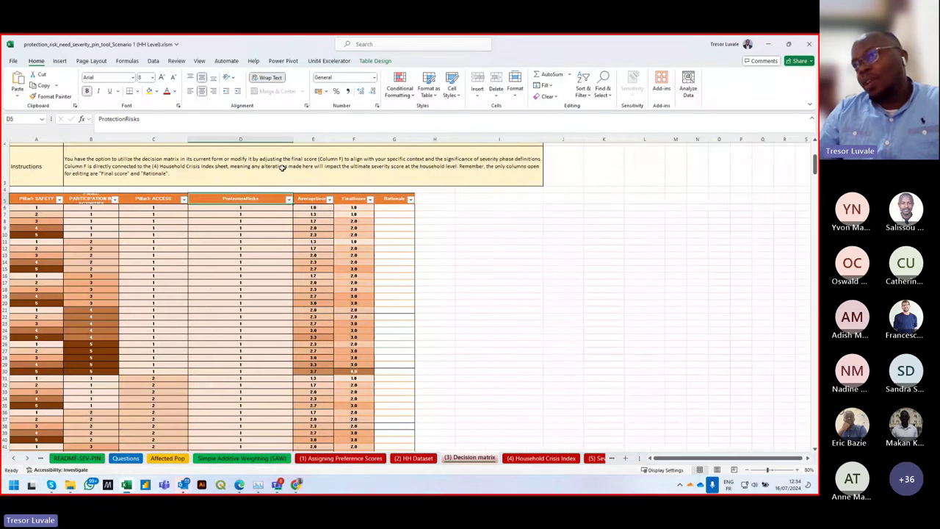
- Widen the AverageScore and FinalScore columns of the decision matrix to show their full headers
scroll(249, 202, "up", 1)
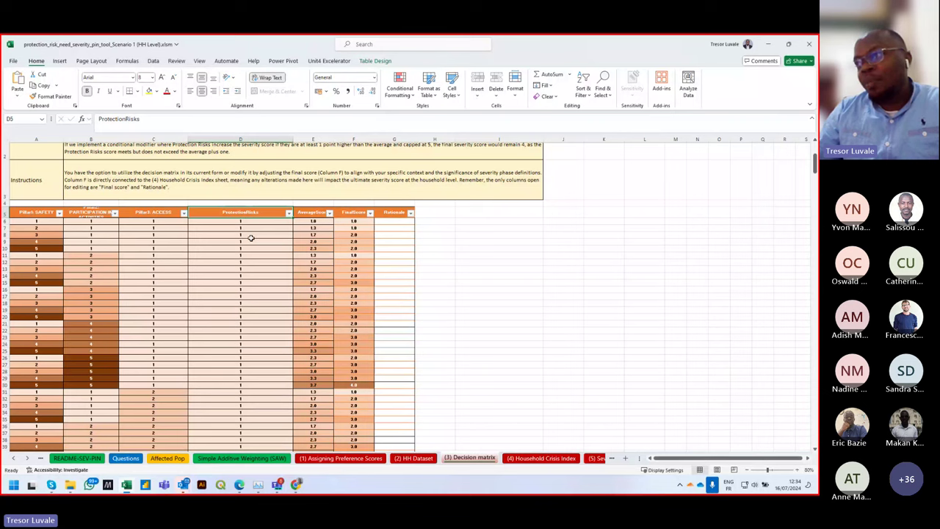
scroll(269, 248, "up", 1)
scroll(188, 290, "up", 1)
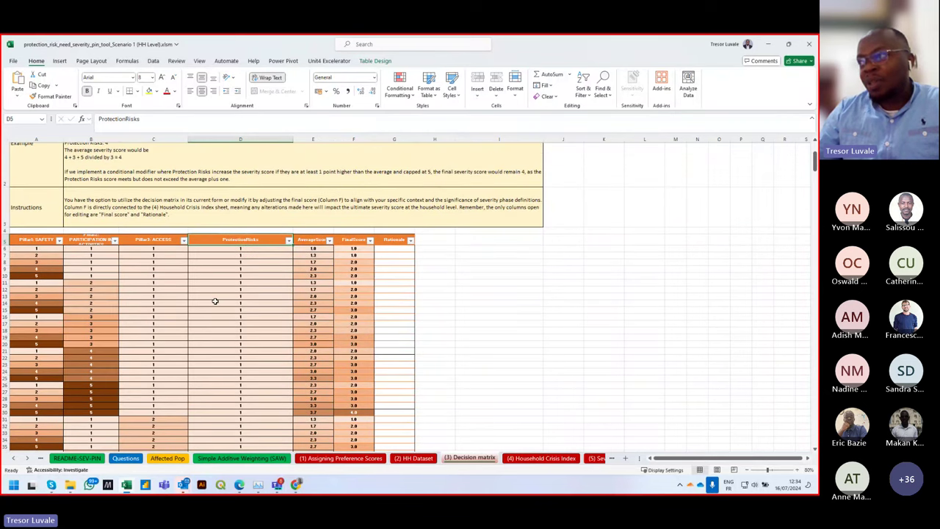
scroll(216, 301, "down", 3)
scroll(252, 304, "up", 2)
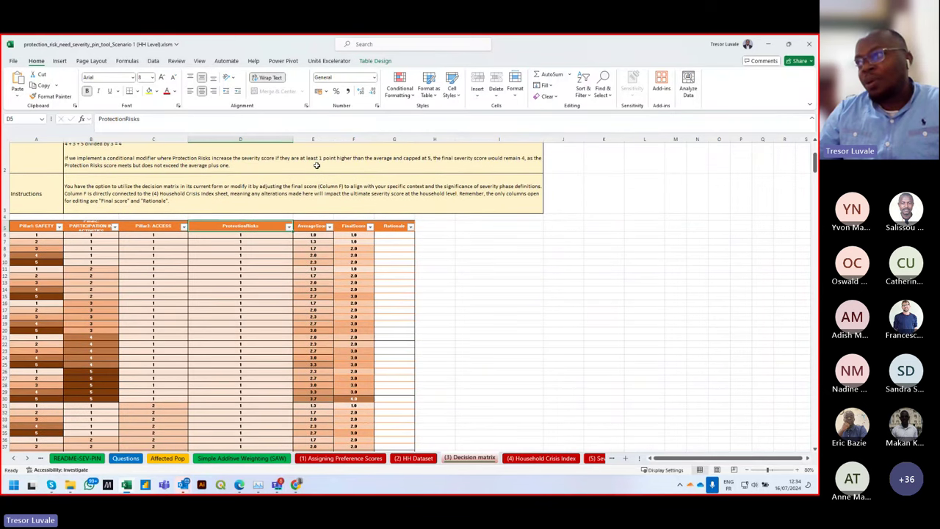
scroll(122, 262, "up", 1)
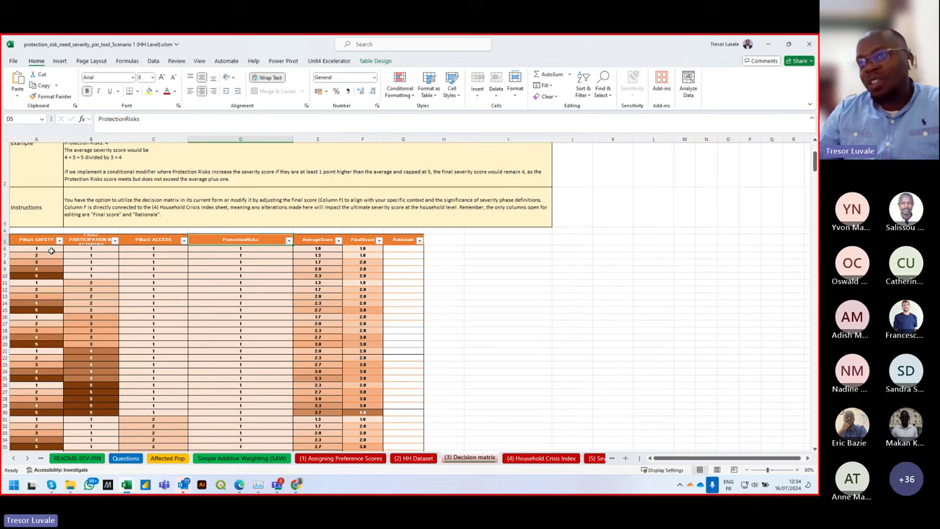
- Examine the Pillar 1 values from A6 in the matrix, and inspect the first household's three pillar scores in the Household Crisis Index
left_click_drag(51, 251, 41, 342)
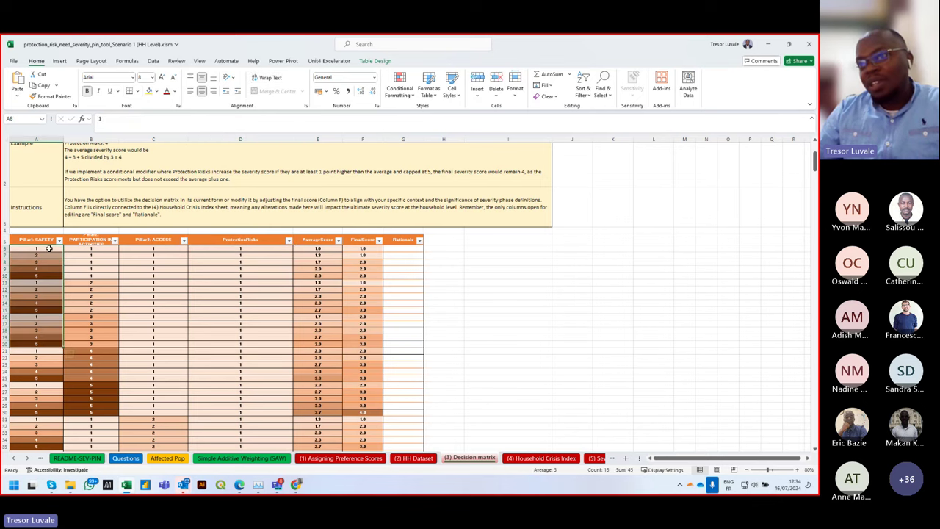
left_click(49, 248)
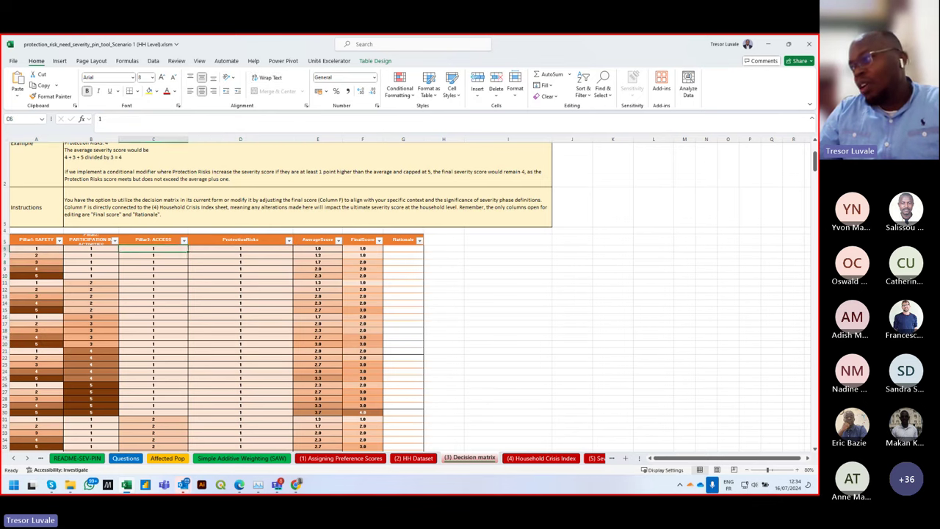
left_click(541, 458)
left_click(543, 237)
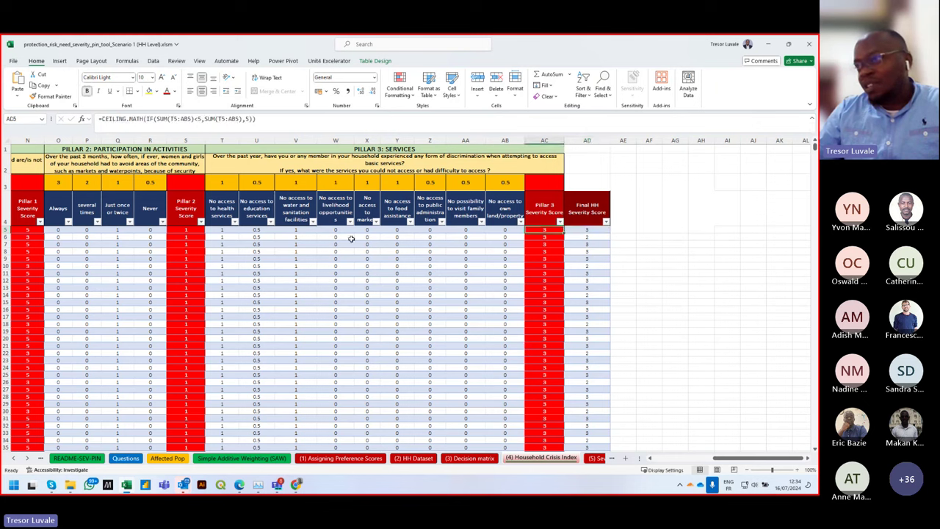
left_click(186, 236)
left_click(27, 230)
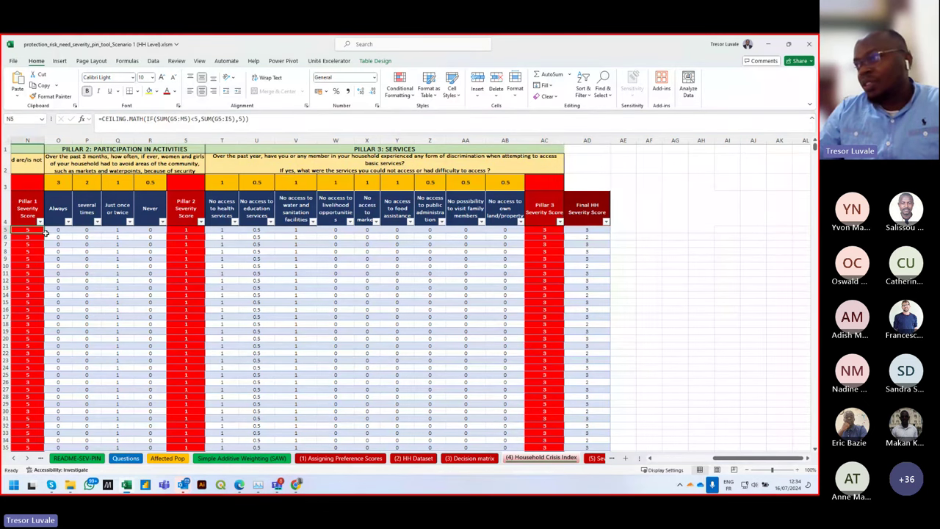
- Return to the Decision matrix sheet and inspect the AverageScore formula and values in E6:E30
key("ctrl+Page_Down")
left_click(378, 458)
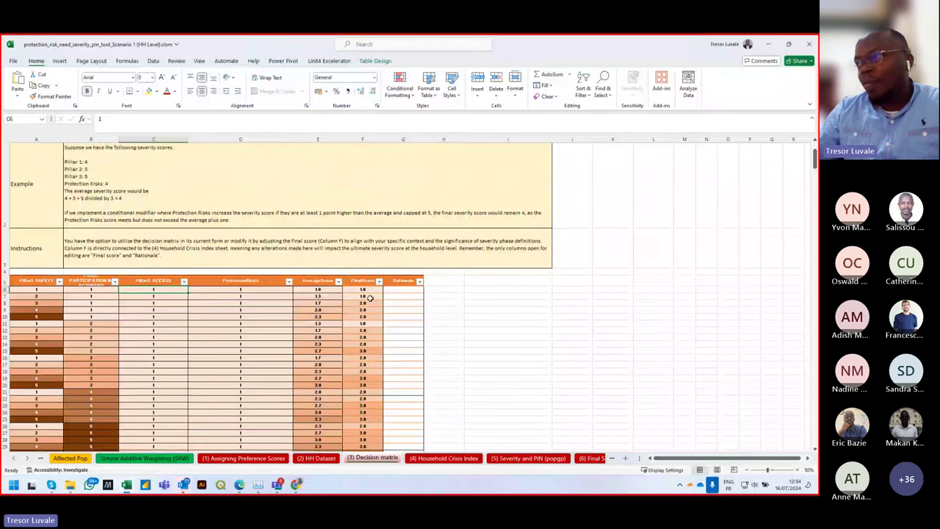
left_click(321, 250)
left_click_drag(321, 253, 329, 413)
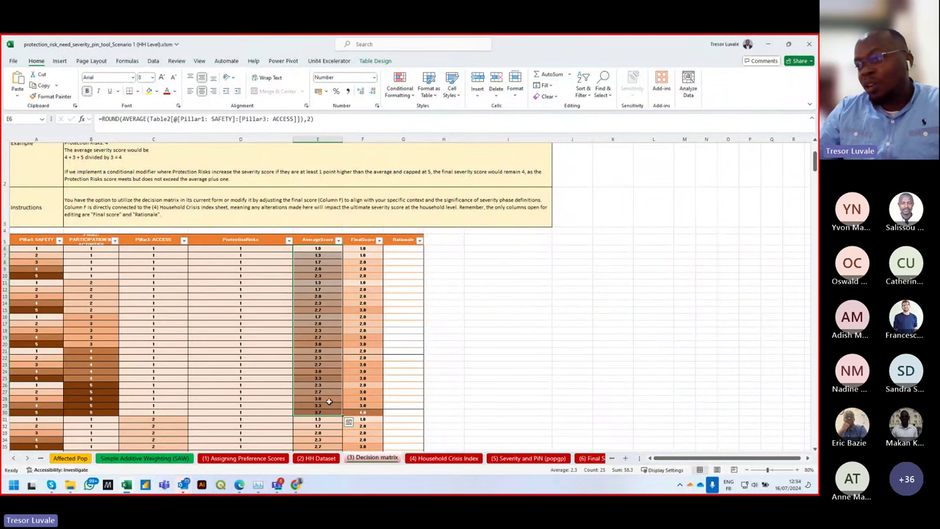
scroll(328, 408, "down", 1)
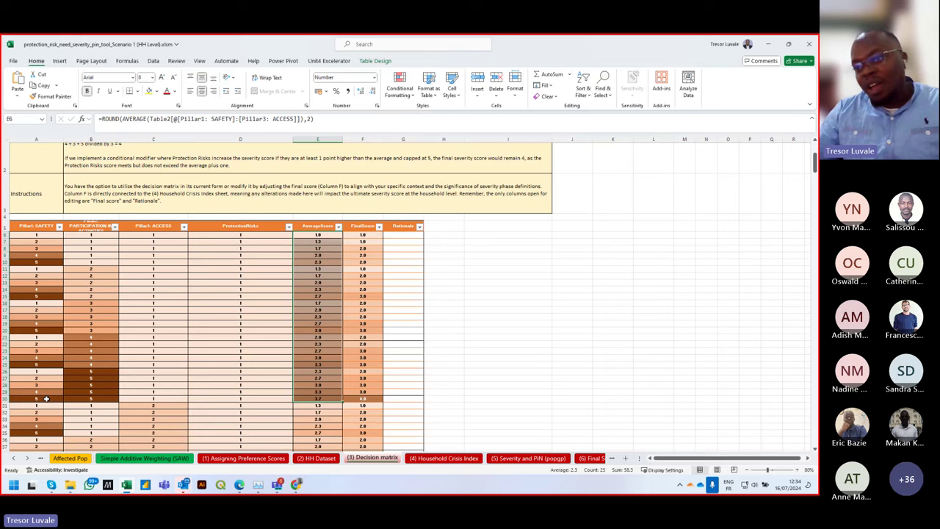
- Compare the Pillar 1, 2 and 3 scores in A30:C30 with the AverageScore formula in E30
left_click(47, 399)
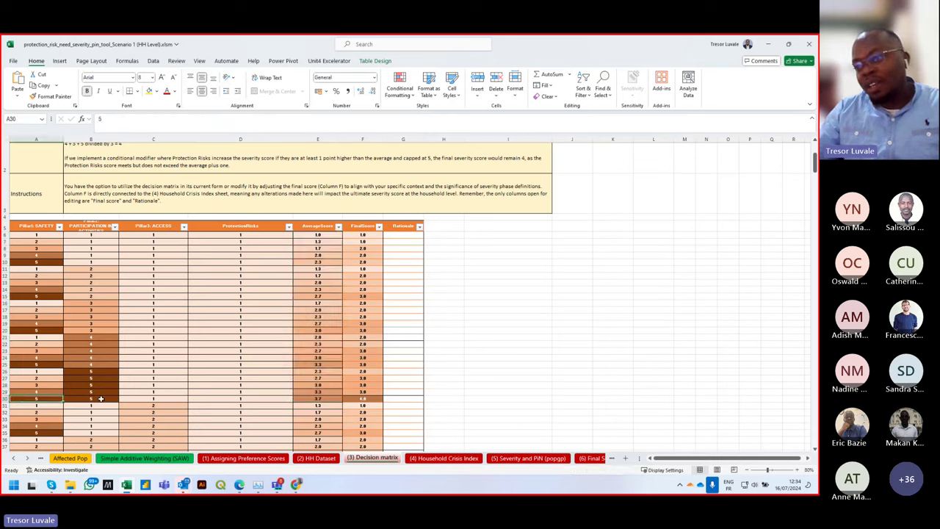
left_click_drag(95, 400, 161, 400)
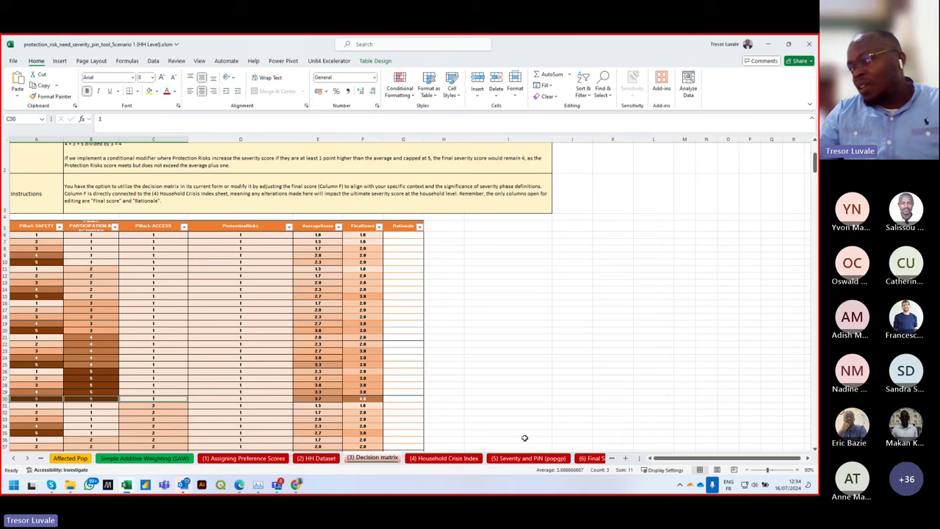
left_click(328, 399)
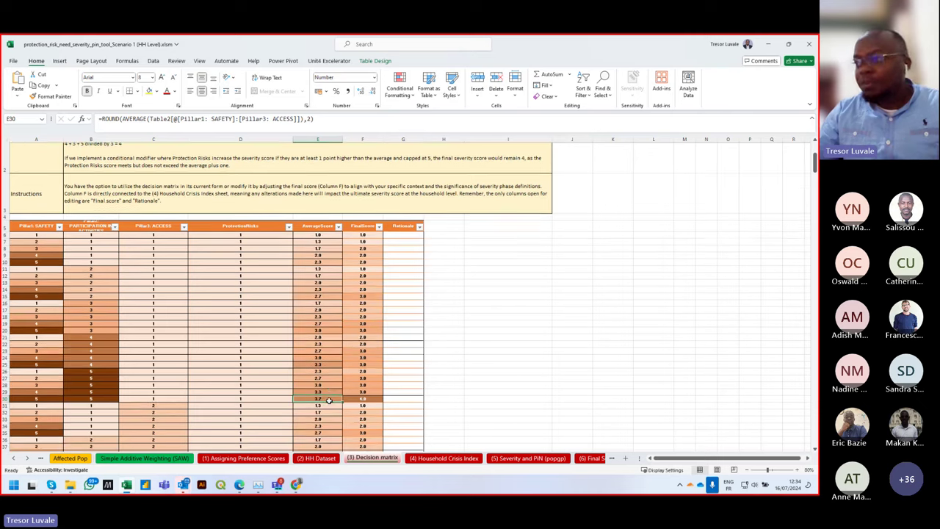
scroll(326, 399, "up", 1)
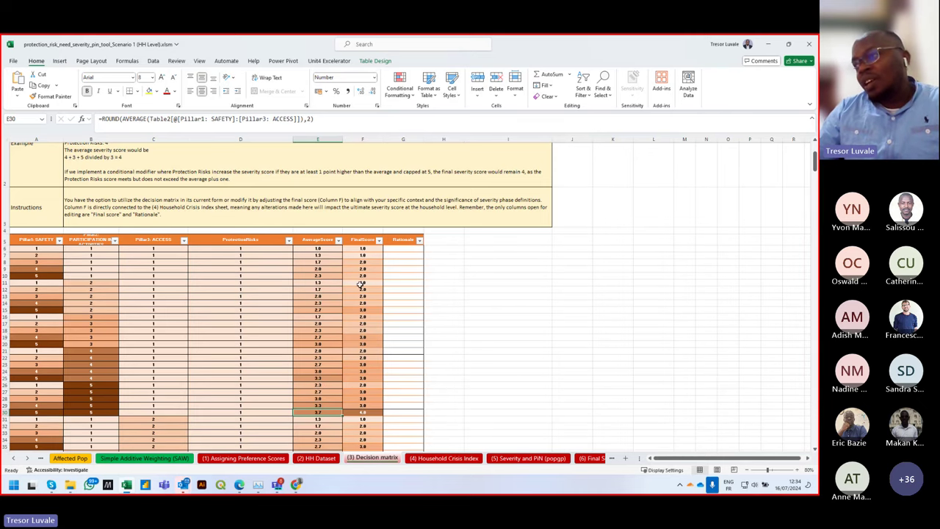
- Review the worked example on the protection risk modifier alongside the ProtectionRisks value in D6
scroll(356, 338, "up", 1)
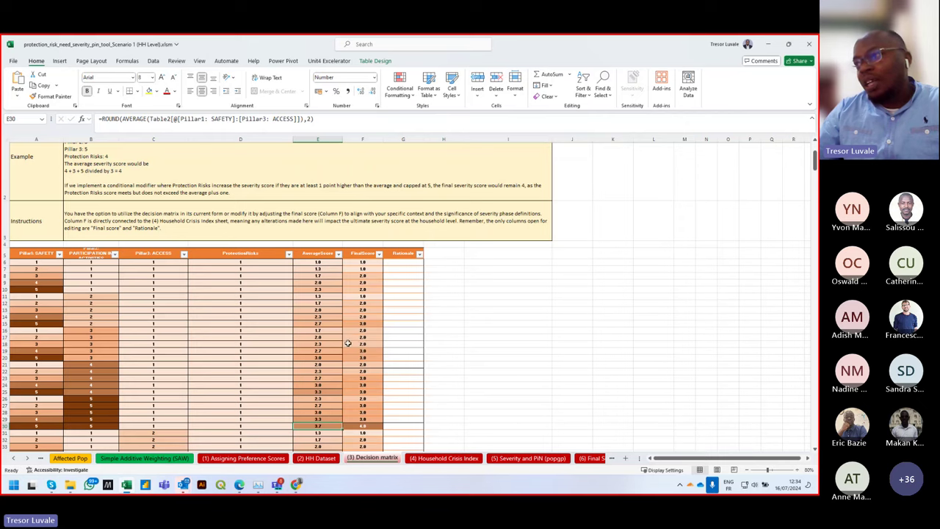
scroll(356, 338, "down", 1)
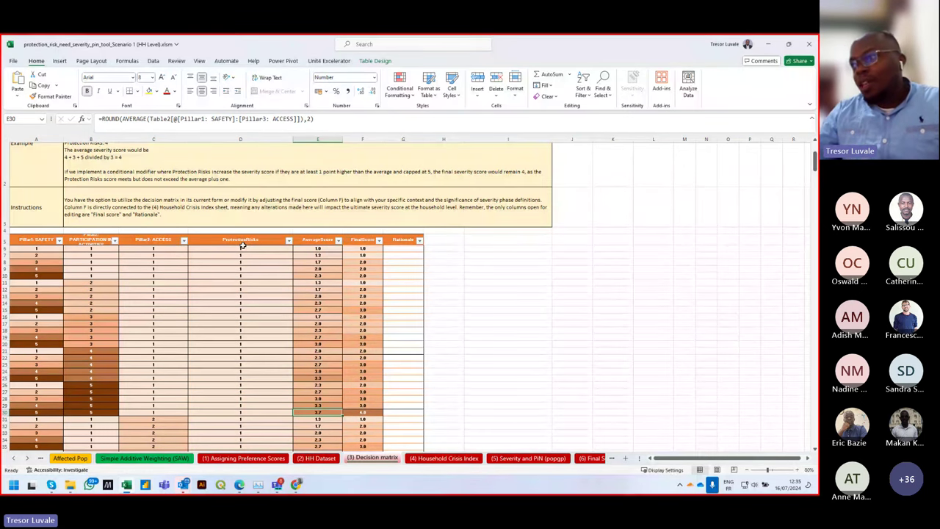
scroll(275, 310, "down", 2)
scroll(273, 310, "up", 2)
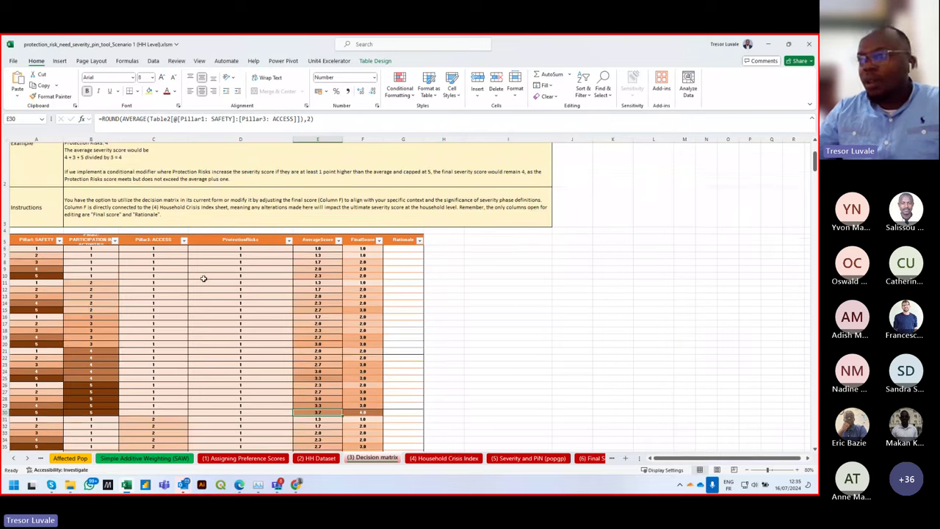
scroll(203, 279, "up", 2)
left_click(279, 289)
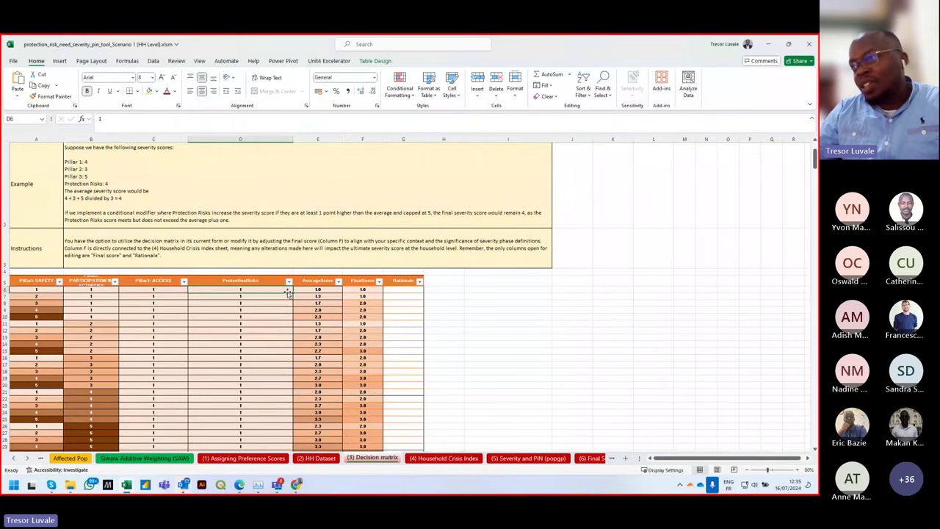
scroll(280, 296, "down", 1)
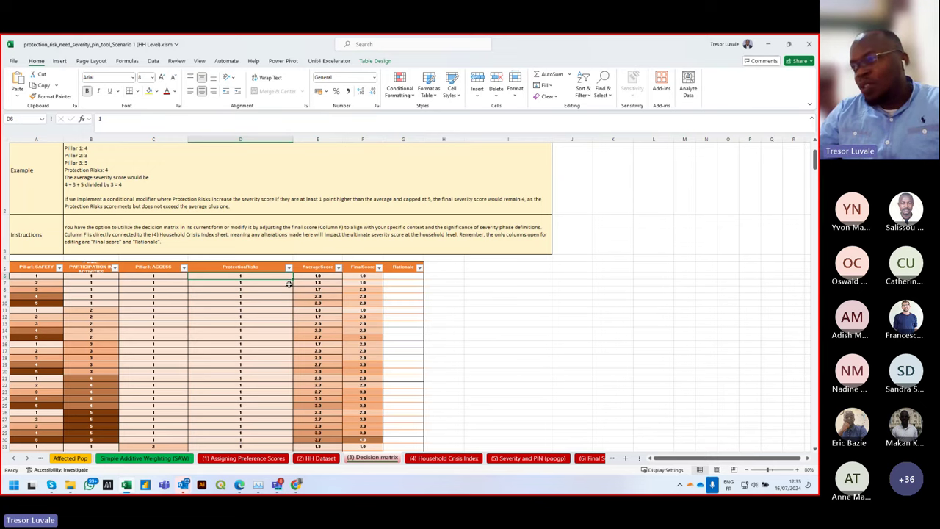
scroll(147, 283, "up", 1)
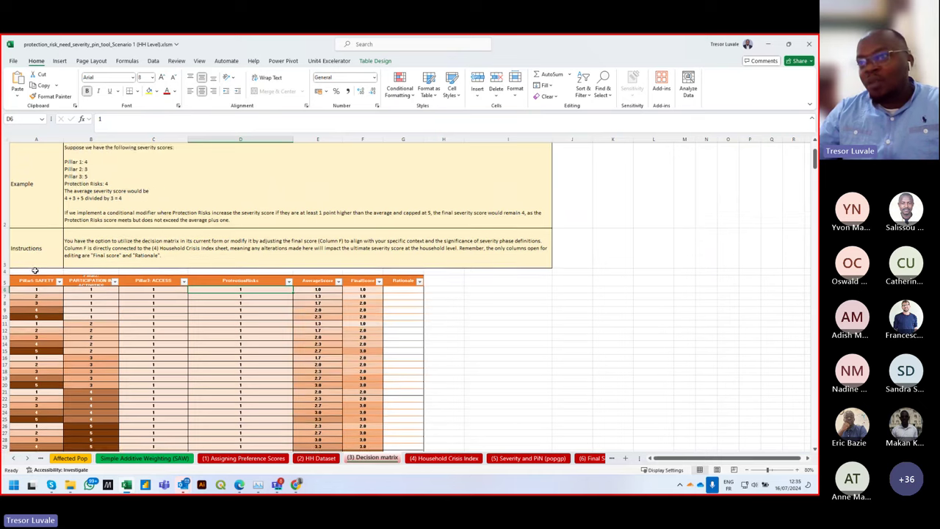
- Check the Pillar 1 and Pillar 3 column headers and the AverageScore formula in E22
left_click(36, 280)
left_click(158, 282)
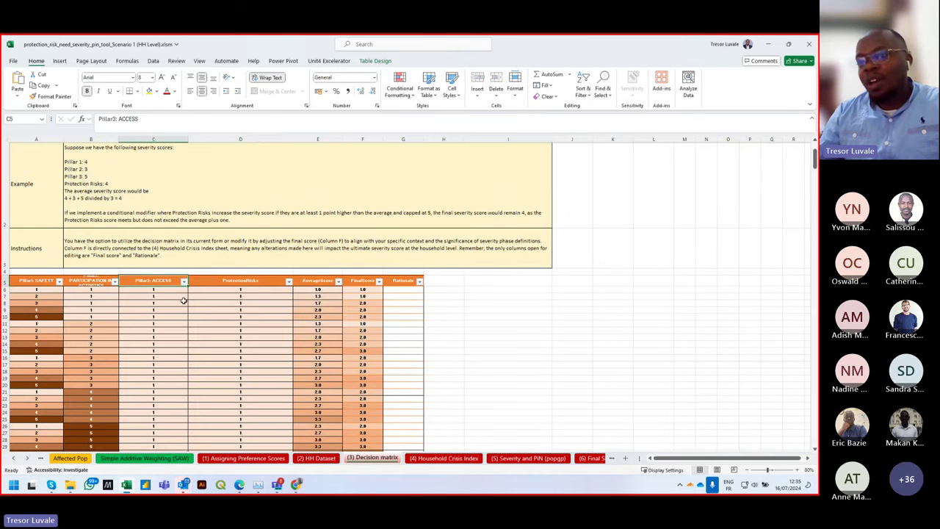
scroll(183, 300, "down", 1)
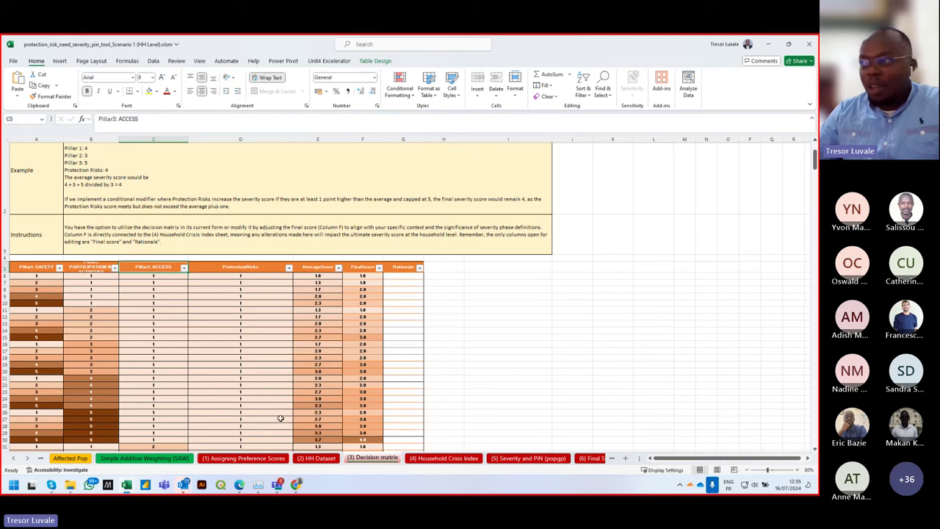
left_click(322, 385)
scroll(326, 392, "up", 1)
scroll(177, 313, "down", 1)
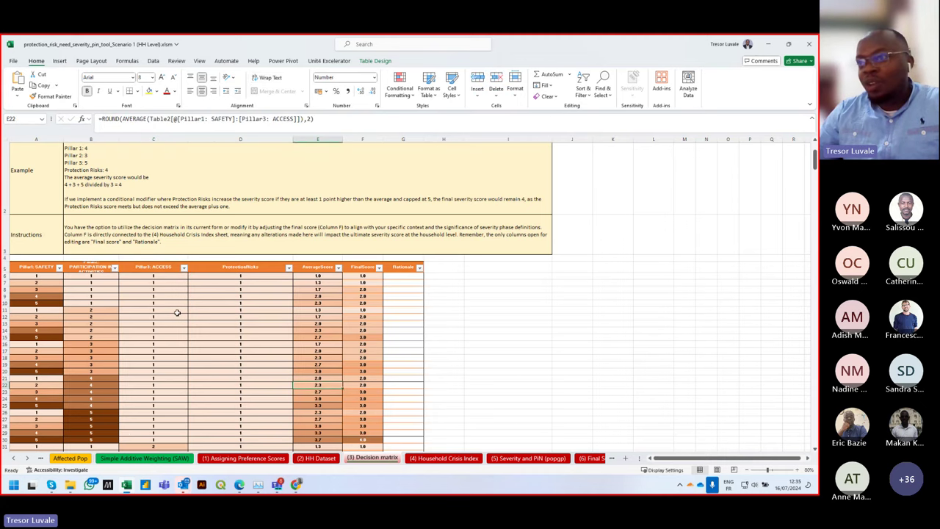
- Filter the decision matrix's ProtectionRisks column to show only rows with the value 4
left_click(289, 268)
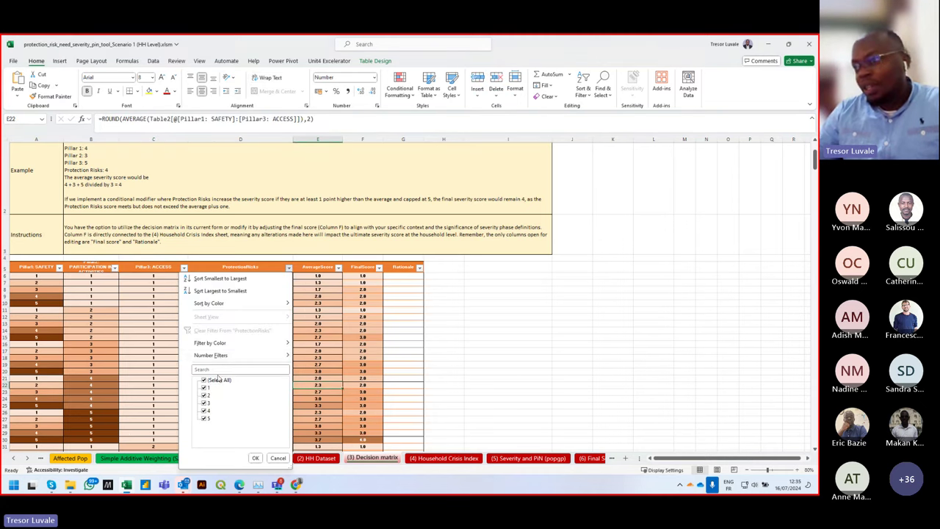
left_click(289, 268)
left_click(288, 268)
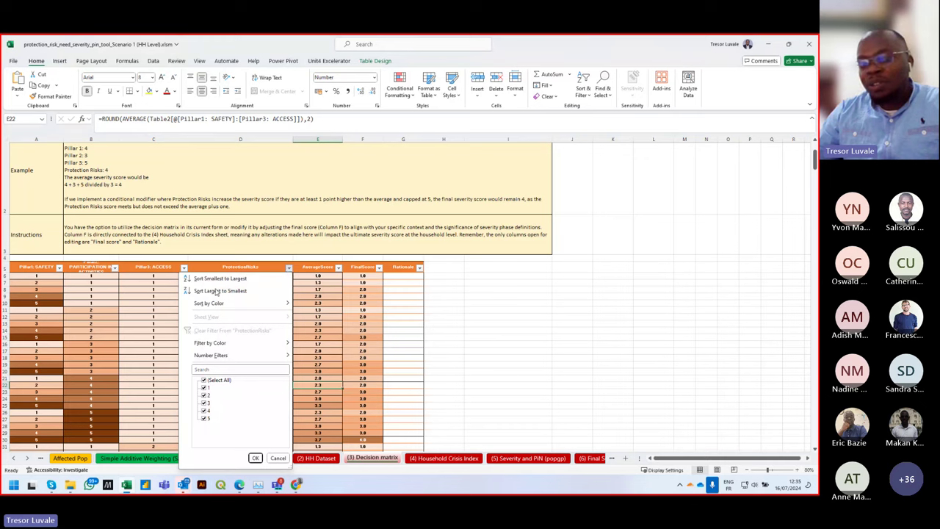
left_click(210, 381)
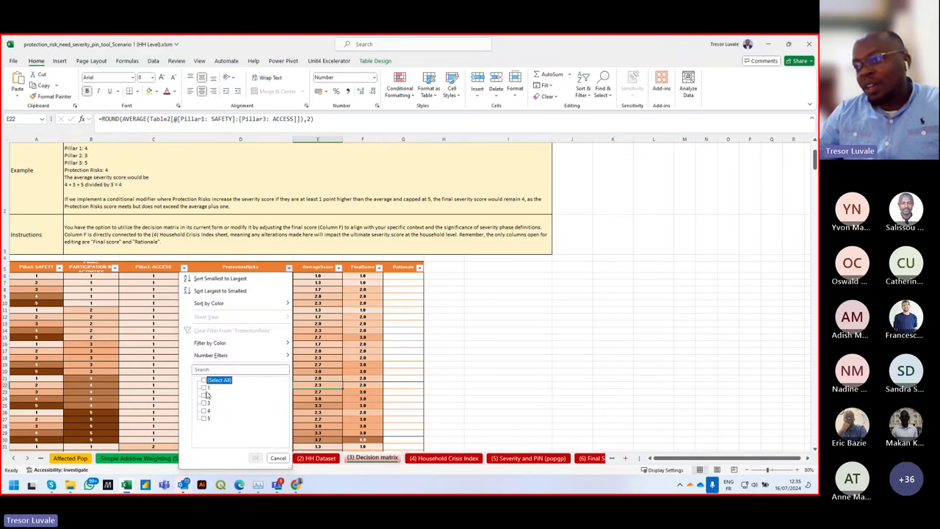
left_click(206, 410)
left_click(256, 458)
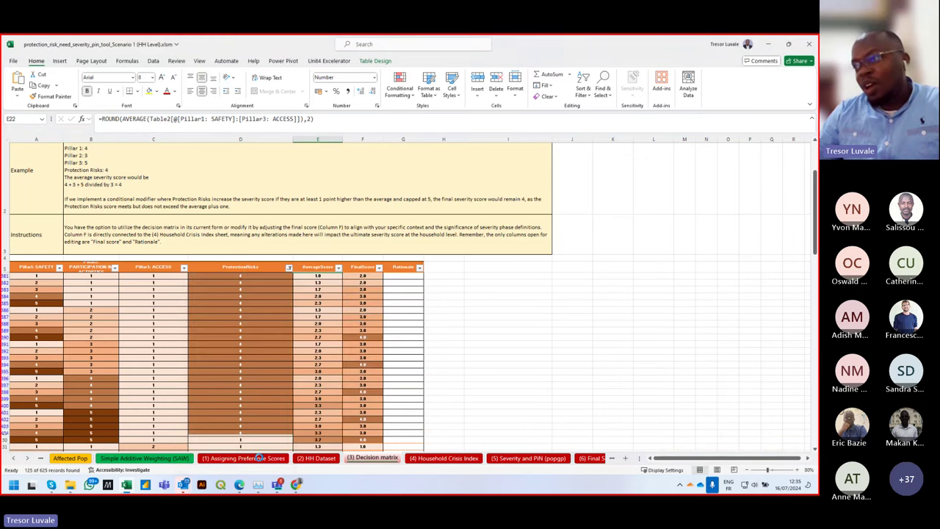
scroll(91, 299, "up", 1)
scroll(91, 301, "down", 3)
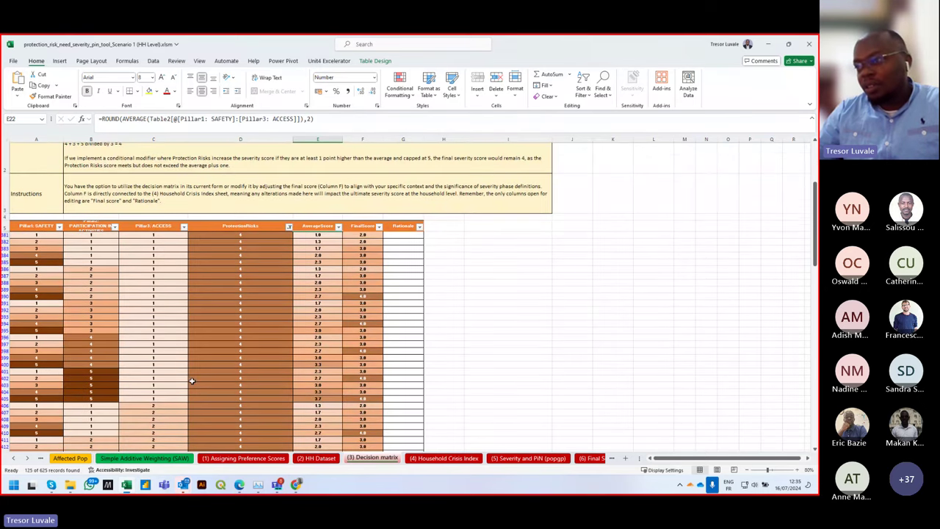
- Reapply the decision matrix's ProtectionRisks filter with only the value 4 selected
scroll(194, 379, "up", 3)
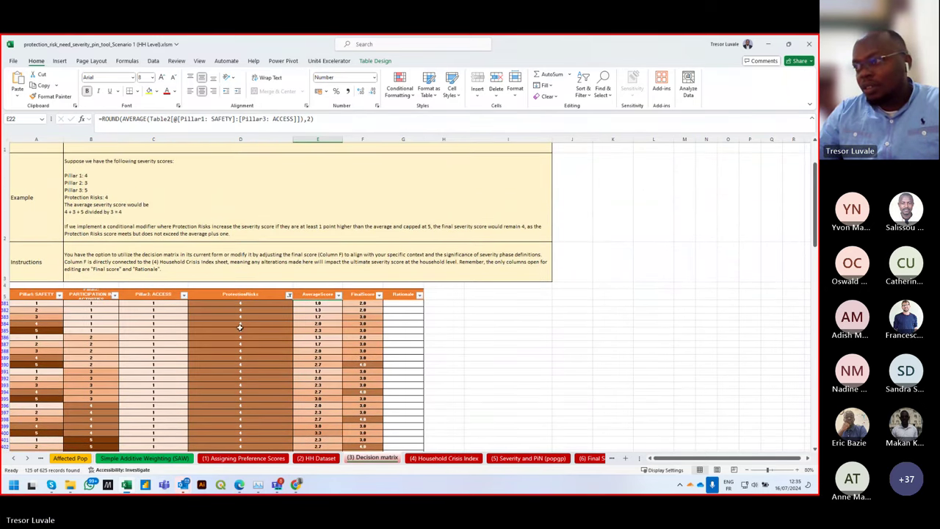
left_click(289, 295)
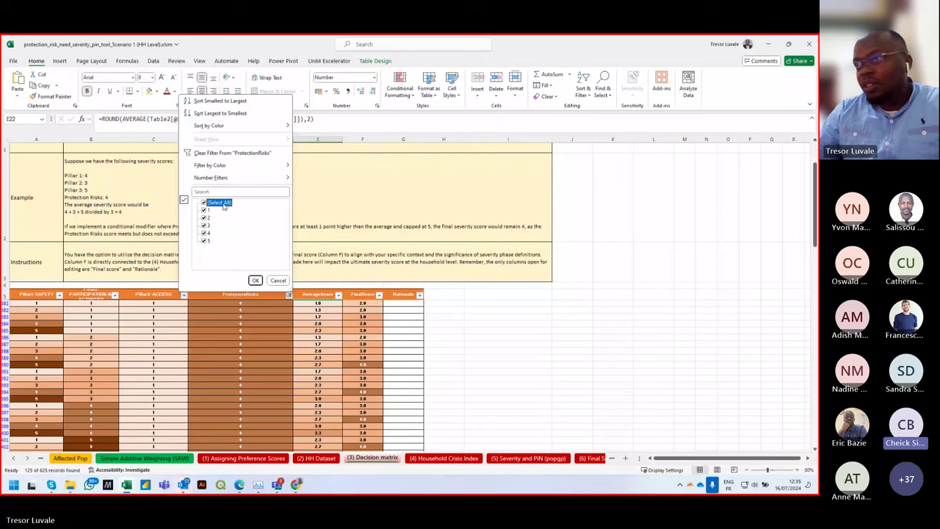
left_click(213, 203)
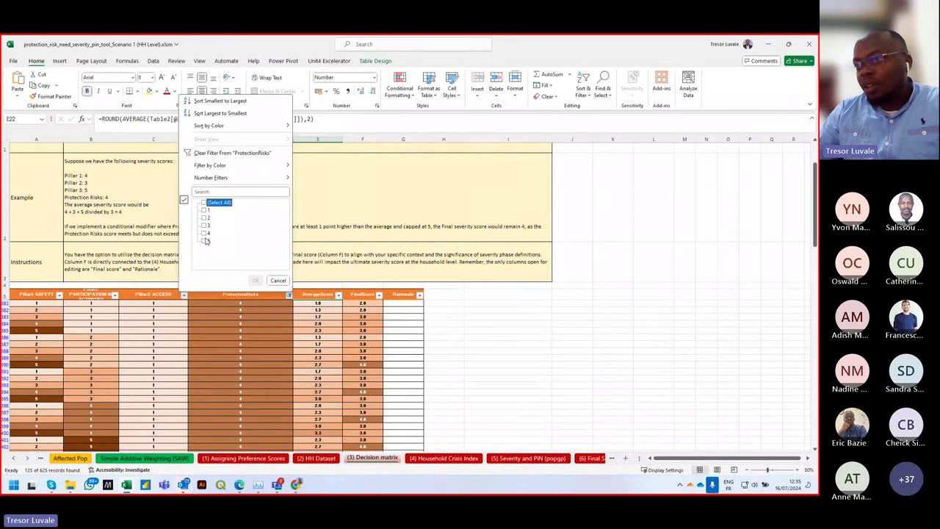
left_click(205, 234)
left_click(256, 280)
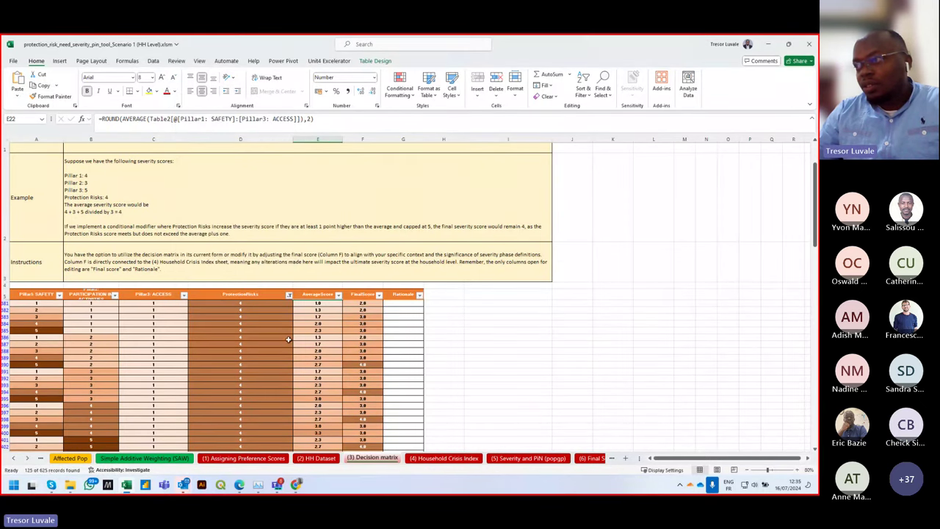
- Check the AverageScore formula in E390, then select the Pillar 1, 2 and 3 scores in A390:C390 that feed it
scroll(310, 346, "down", 1)
left_click(309, 350)
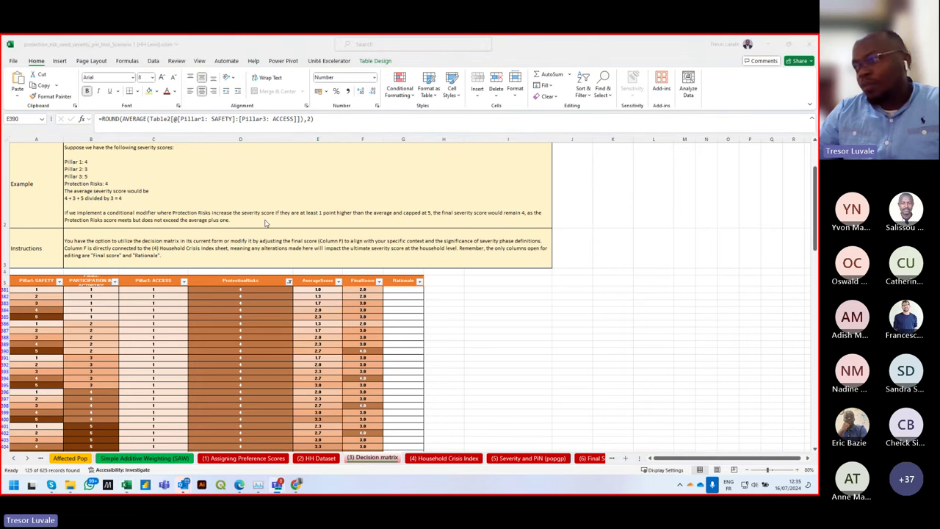
left_click(309, 352)
scroll(123, 375, "down", 1)
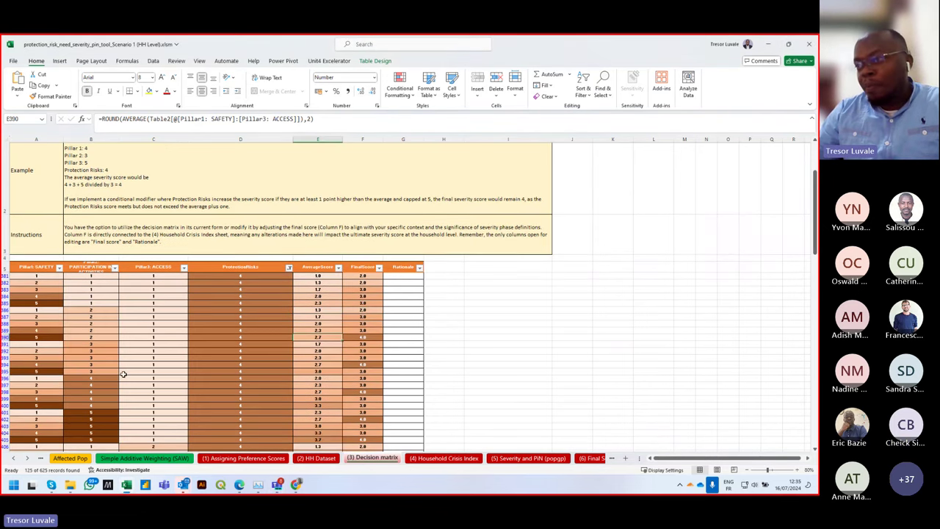
left_click(37, 338)
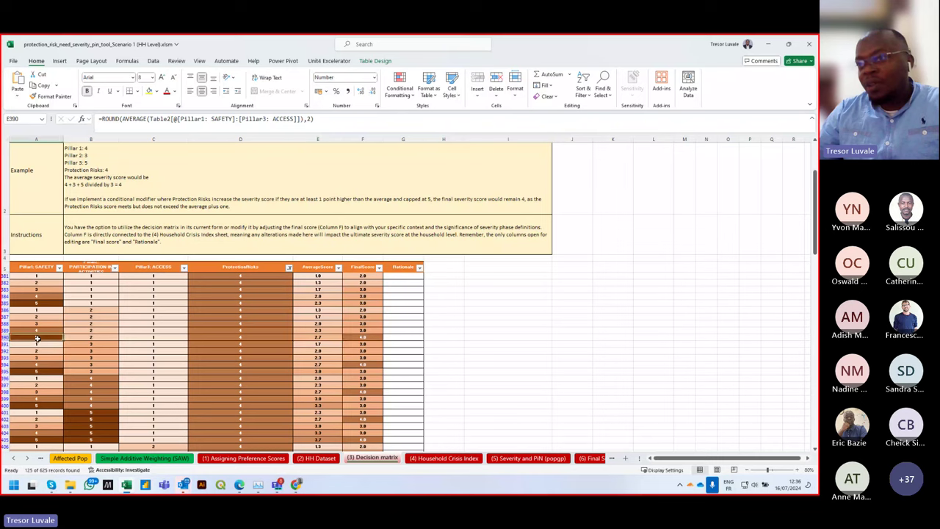
left_click_drag(37, 338, 182, 335)
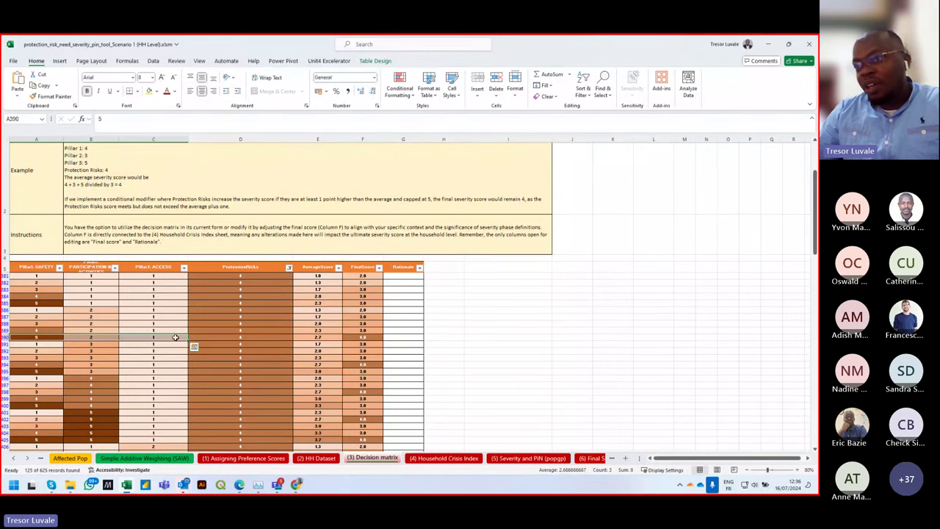
left_click_drag(37, 338, 146, 337)
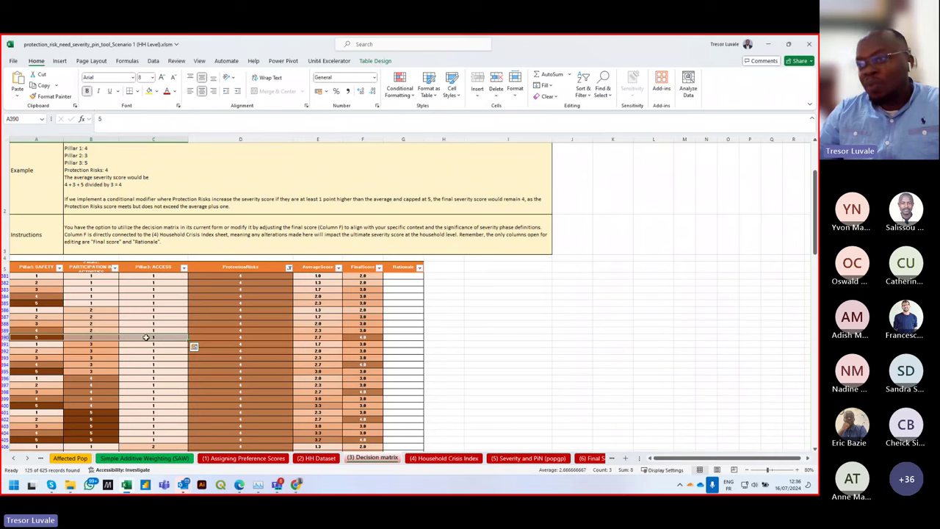
- Compare the average in E390 with the ProtectionRisks value in D390, then inspect the FinalScore formula in F390
left_click(319, 336)
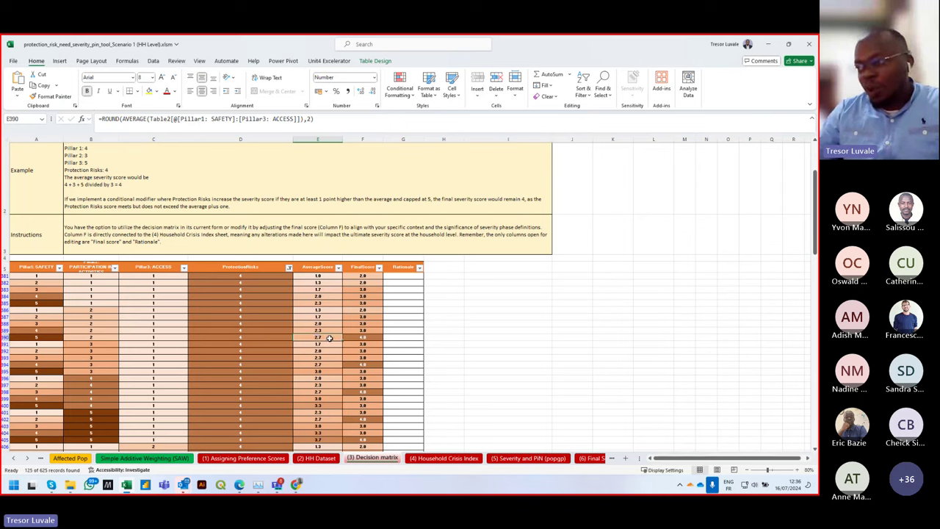
left_click(250, 339)
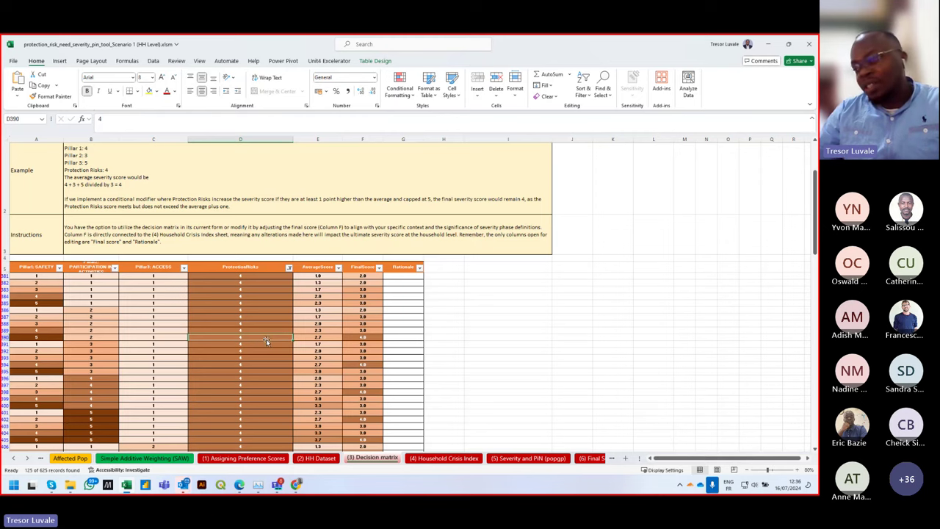
left_click(319, 337)
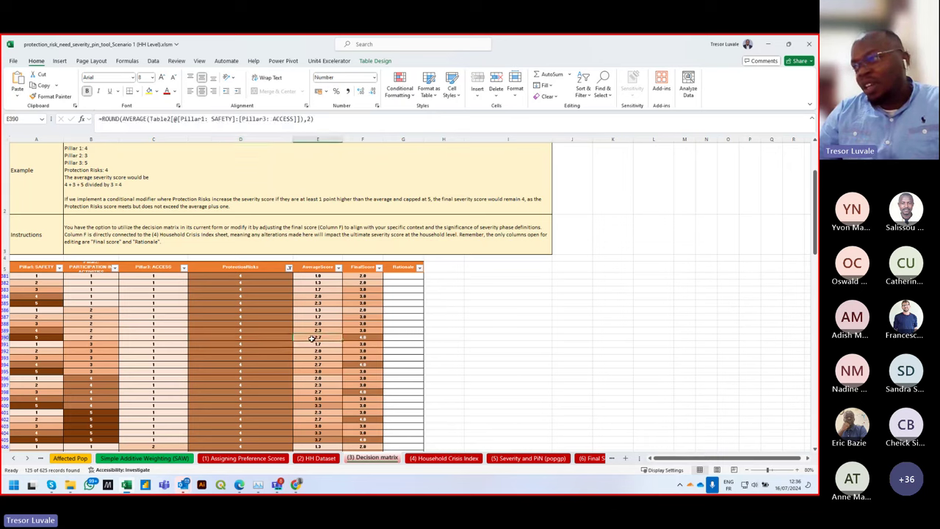
mouse_move(311, 339)
left_mouse_down()
mouse_move(299, 336)
mouse_move(311, 336)
left_mouse_up()
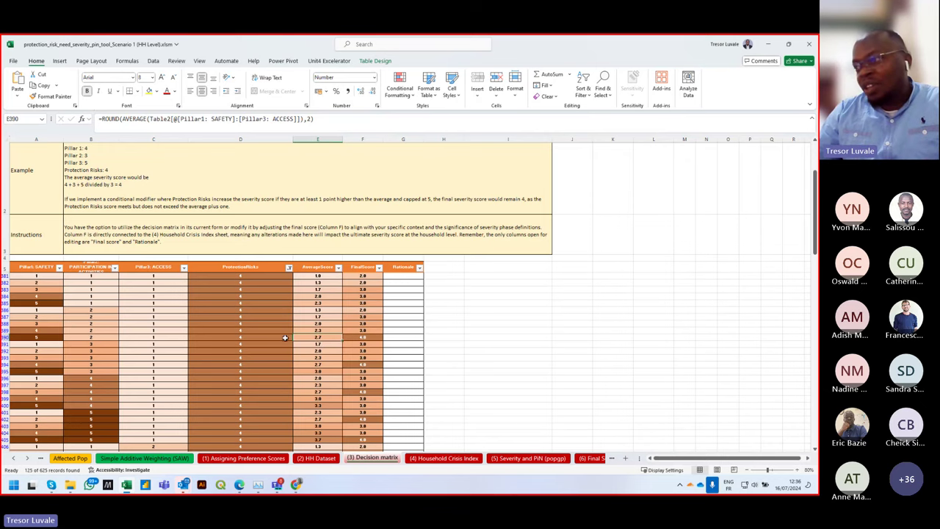
left_click(370, 339)
- Change the ProtectionRisks filter to show only rows with the value 1
scroll(373, 343, "up", 1)
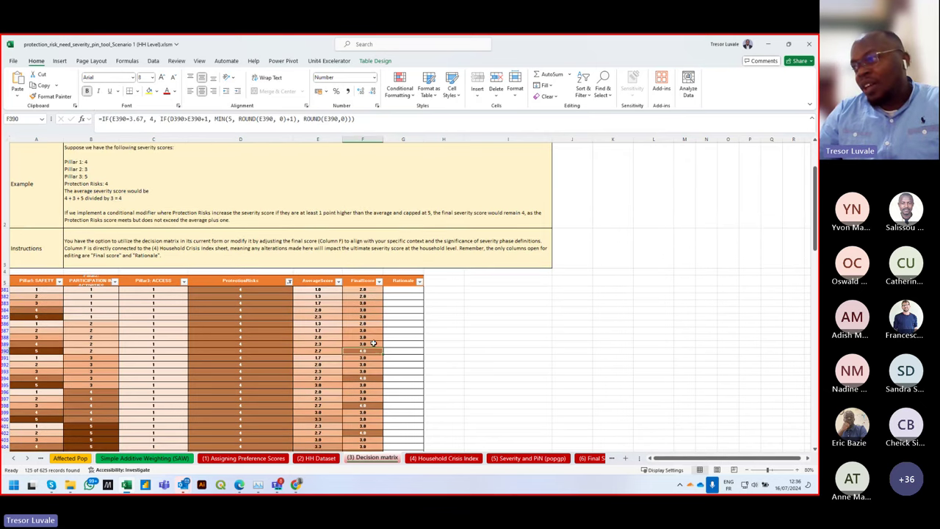
scroll(378, 350, "up", 1)
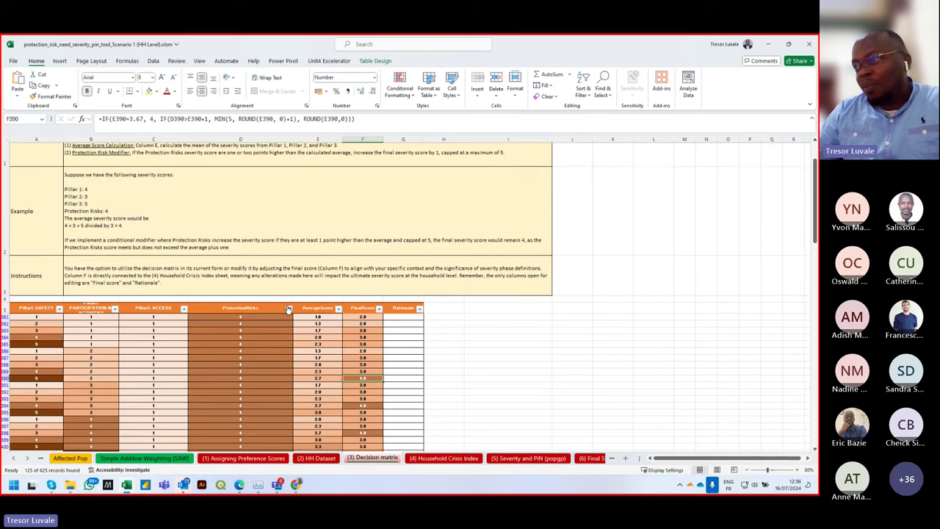
left_click(288, 308)
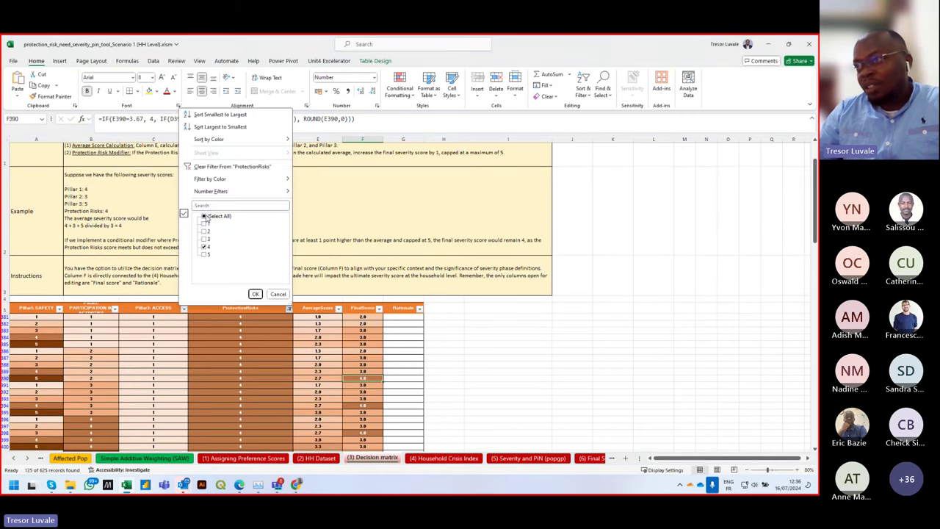
left_click(205, 216)
left_click(205, 223)
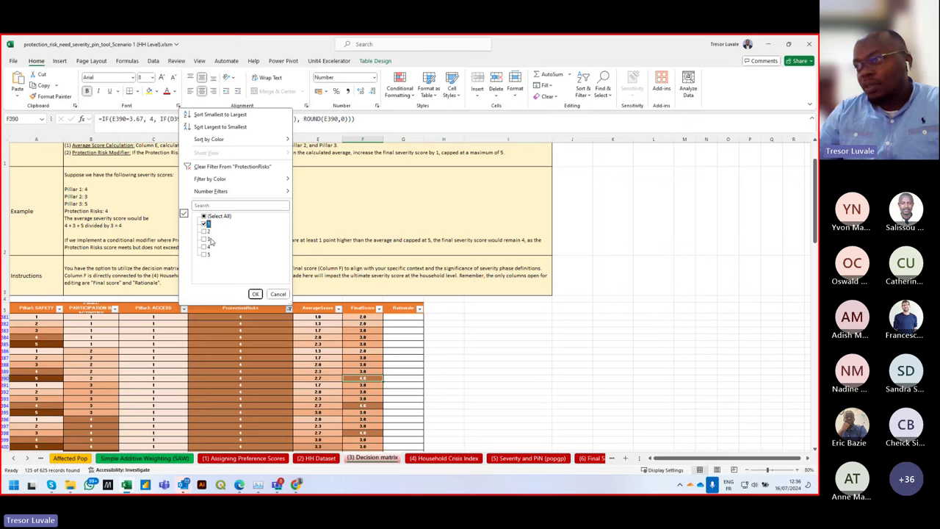
left_click(256, 295)
- Review the pillar and protection risk scores across row 26, then inspect the FinalScore formula in F26
scroll(279, 340, "down", 1)
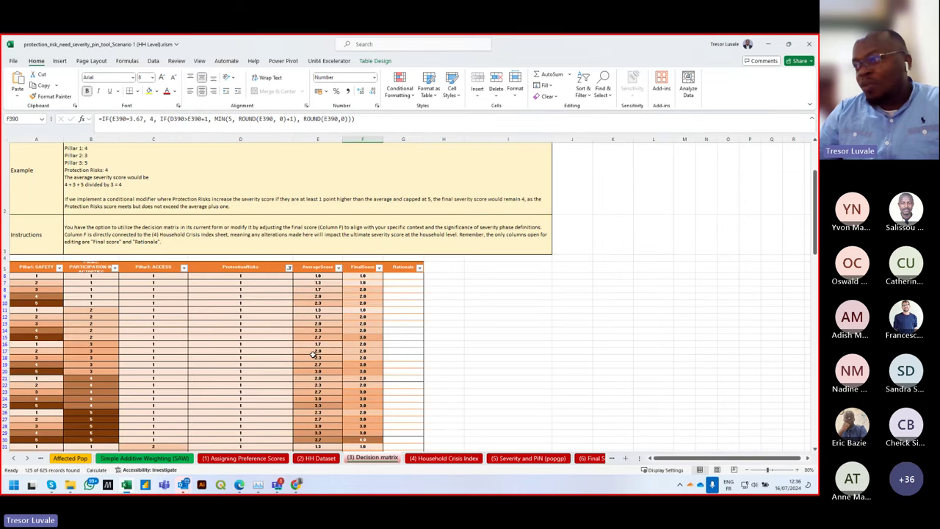
scroll(151, 344, "down", 1)
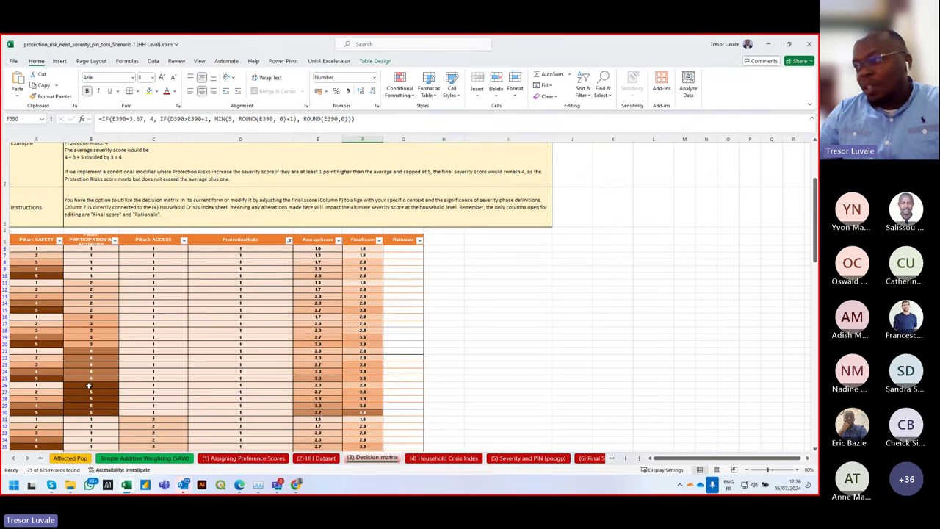
left_click_drag(44, 388, 154, 386)
left_click(6, 385)
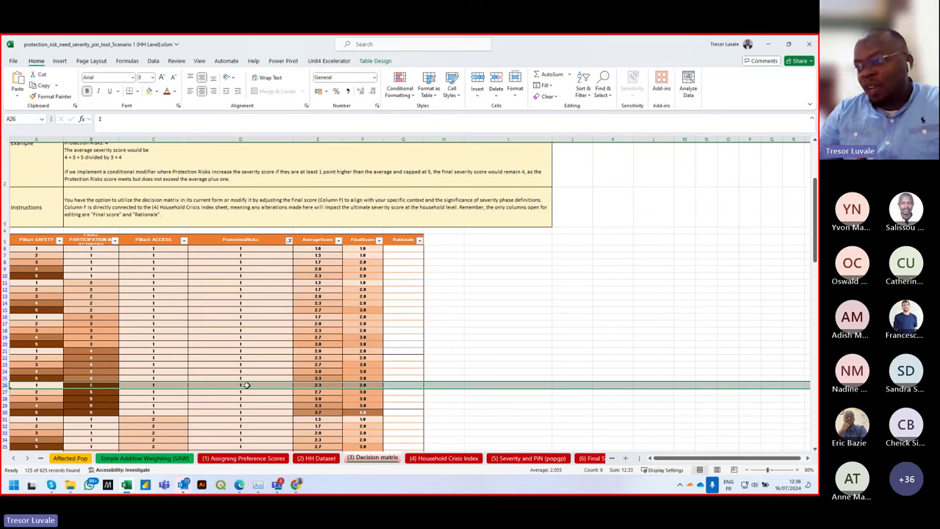
left_click(363, 385)
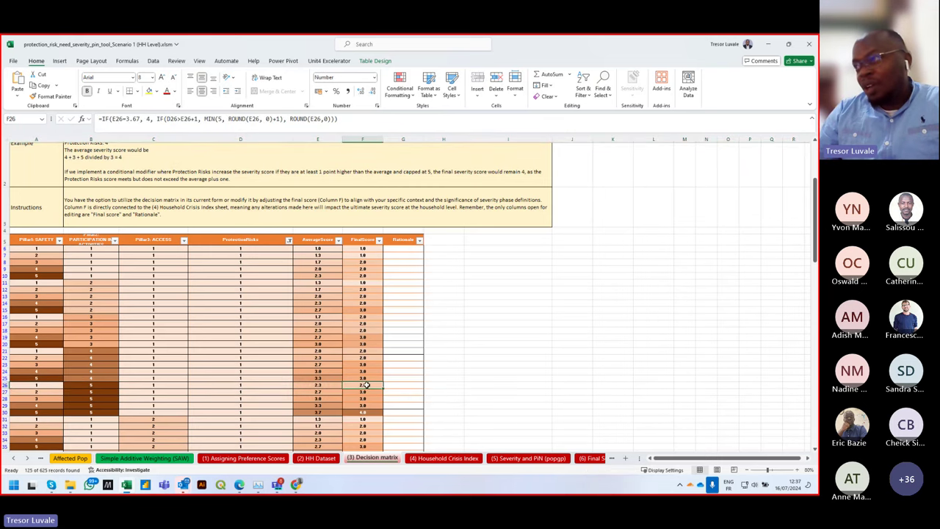
- Open the (4) Household Crisis Index sheet and inspect the Final HH Severity Score formula in AD5
left_click(444, 458)
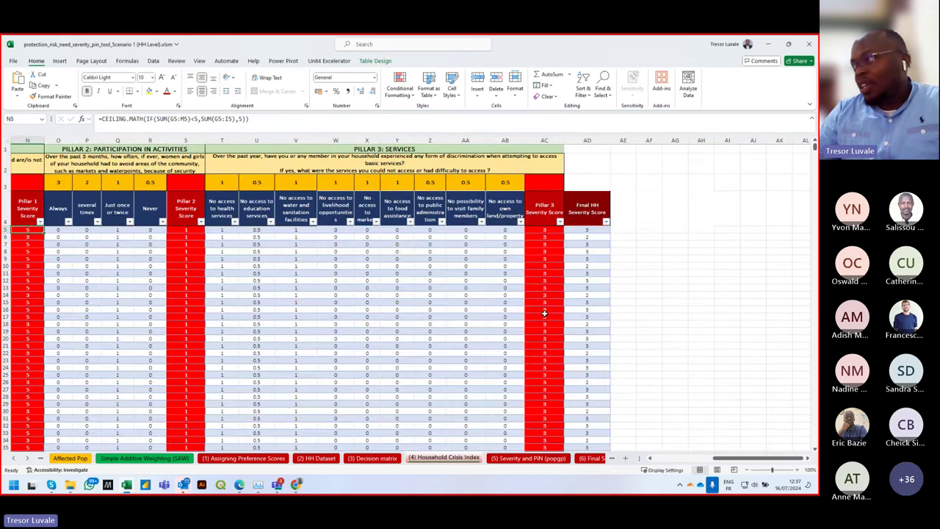
left_click(598, 246)
left_click(596, 233)
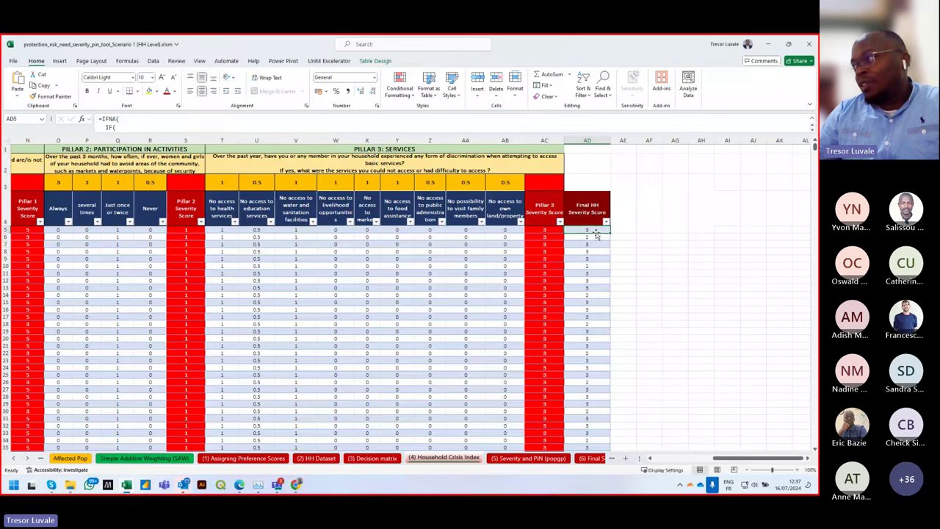
- Select the three pillar severity scores in N5, S5 and AC5 together, then compare them with the final household score in AD5
left_click(38, 230)
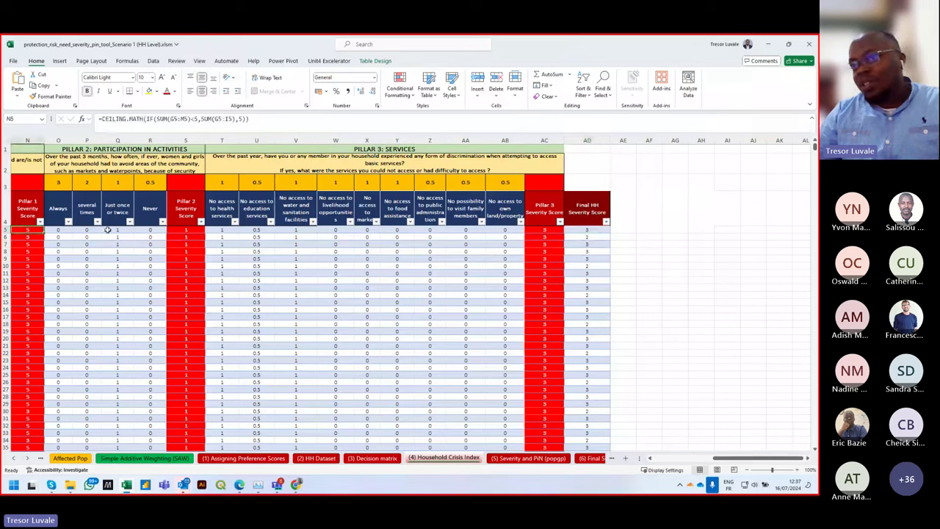
left_click(198, 231, "ctrl")
left_click(544, 231, "ctrl")
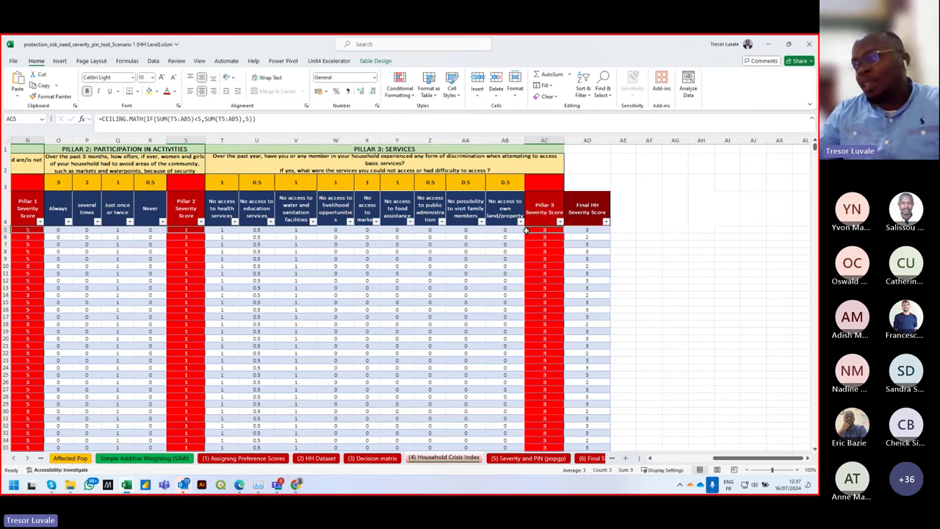
left_click(587, 233)
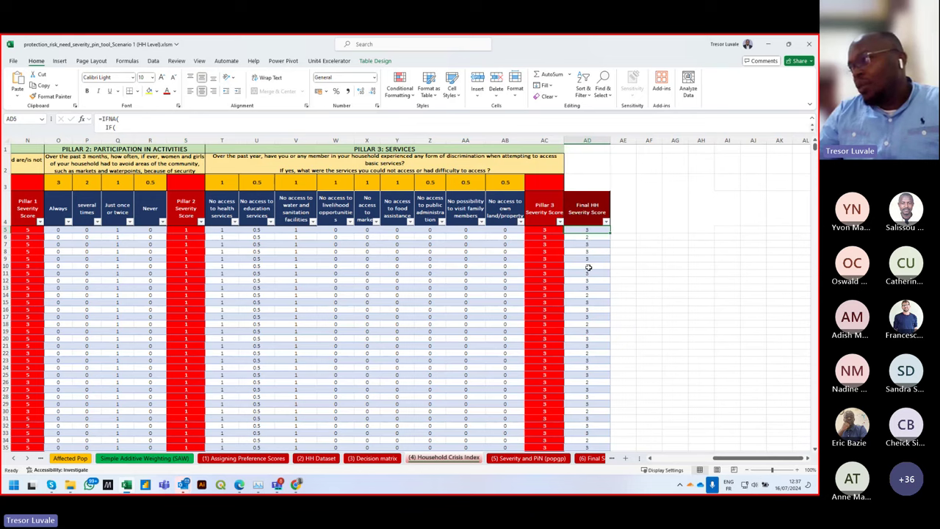
scroll(589, 267, "down", 3)
scroll(593, 311, "up", 4)
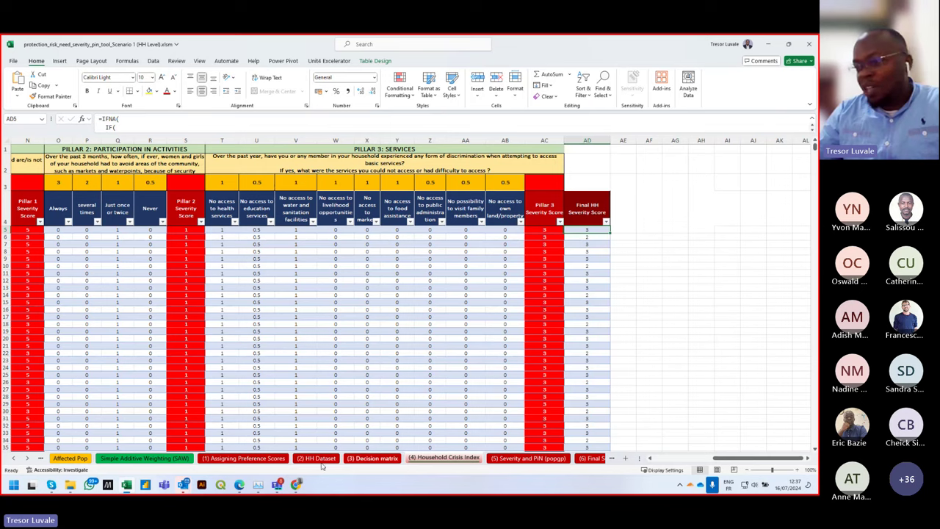
- Open the (5) Severity and PiN (popgp) sheet and inspect the Severity Phase 1 formula in F9
left_click(27, 458)
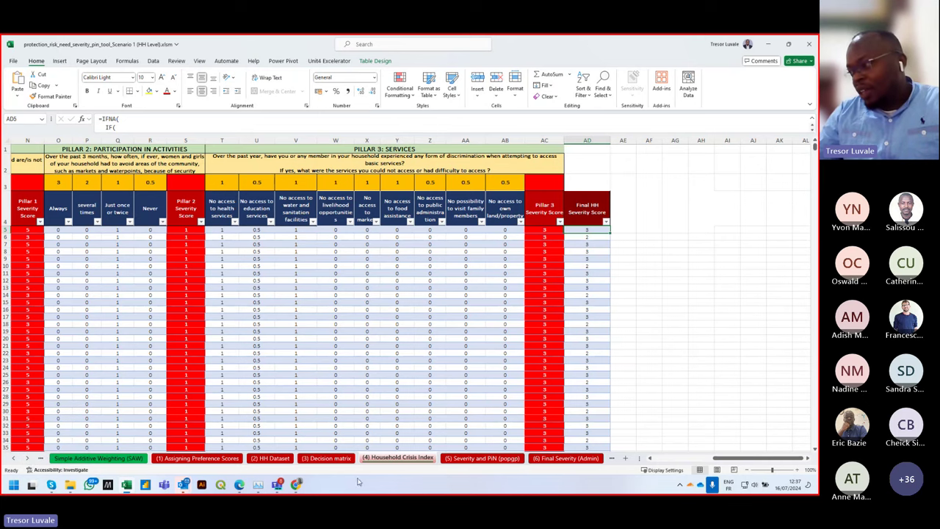
left_click(479, 457)
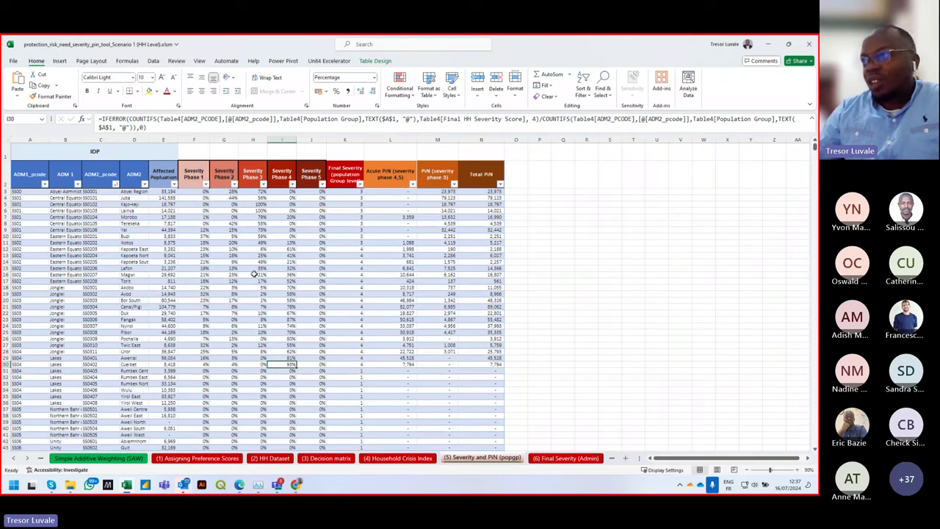
left_click(189, 230)
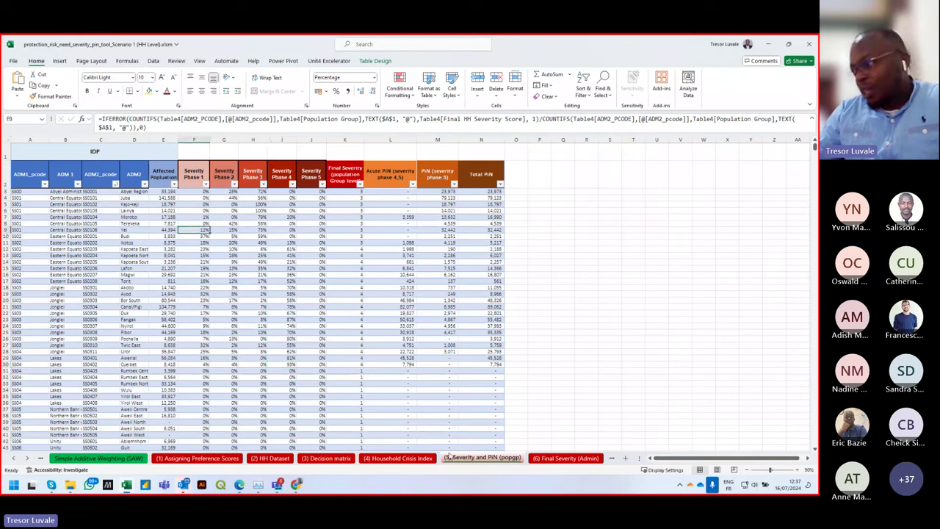
- Highlight the first Final HH Severity Scores on sheet (4), then relate them to the Severity Phase 1 formula in F3 of sheet (5)
left_click(414, 459)
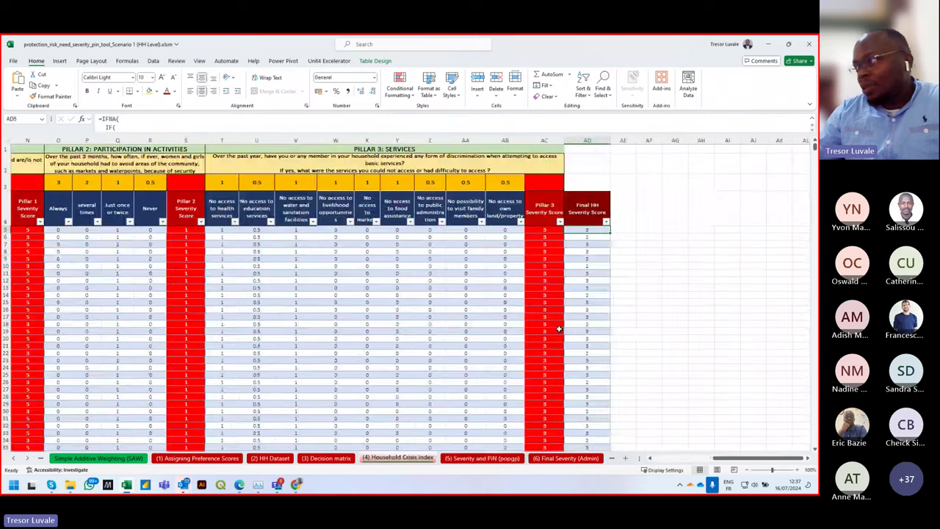
left_click_drag(588, 230, 592, 310)
left_click(501, 459)
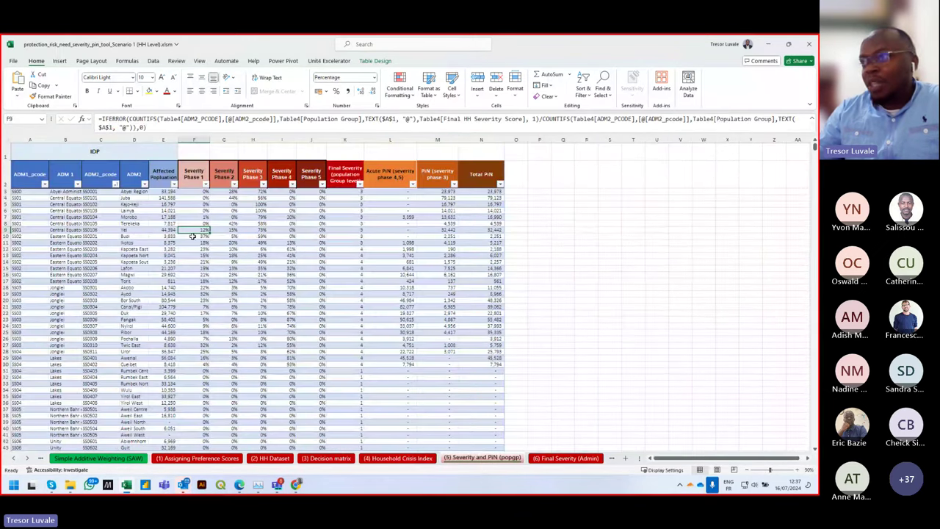
left_click(190, 192)
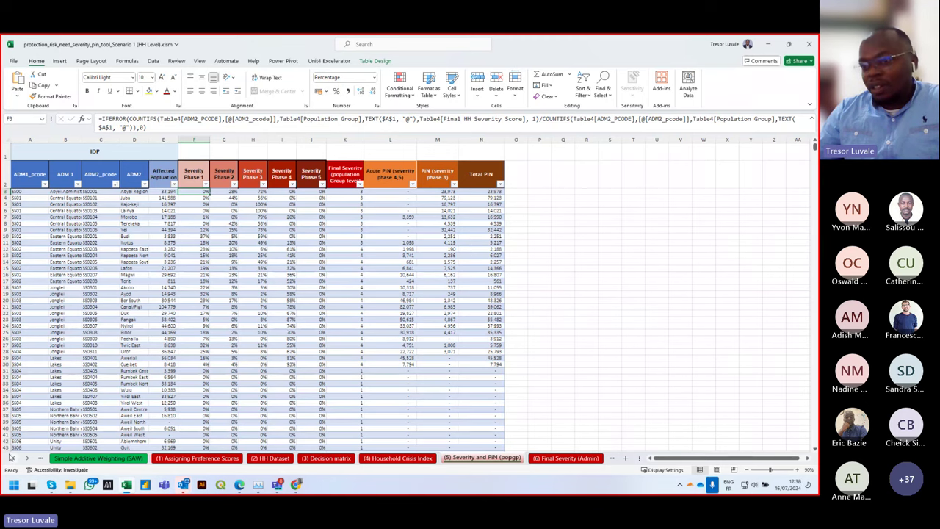
- Open the Affected Pop sheet to view the population figures by administrative area
scroll(132, 460, "up", 3)
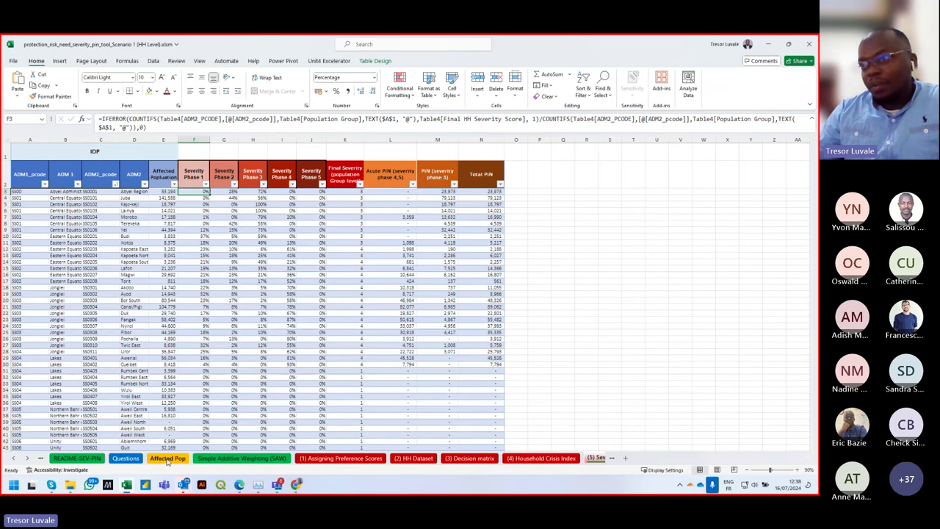
left_click(167, 458)
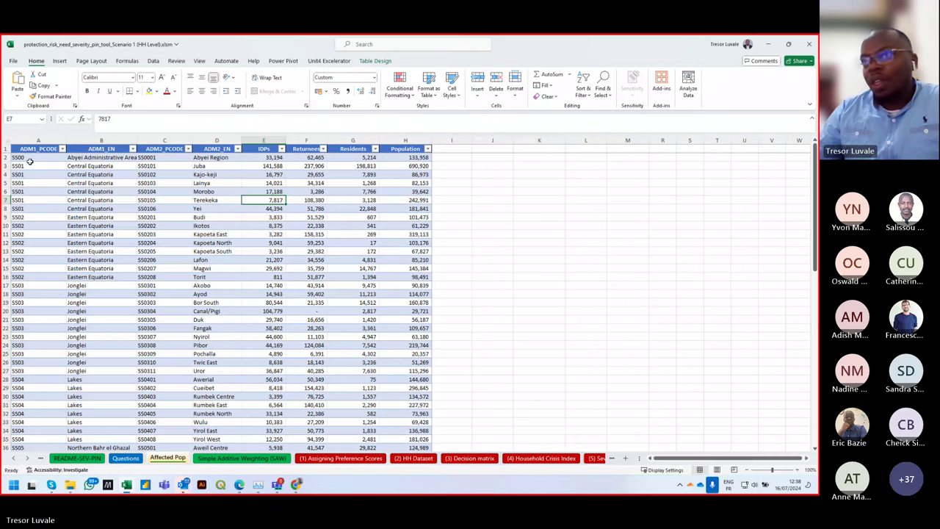
- Highlight the ADM1 code and name cells, then the IDPs figures on the Affected Pop sheet
left_click_drag(29, 150, 110, 218)
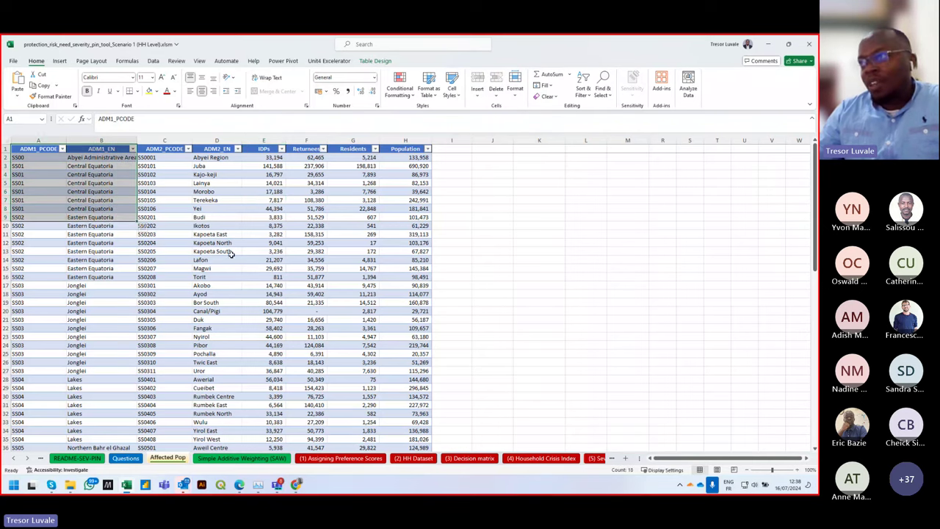
left_click(262, 147)
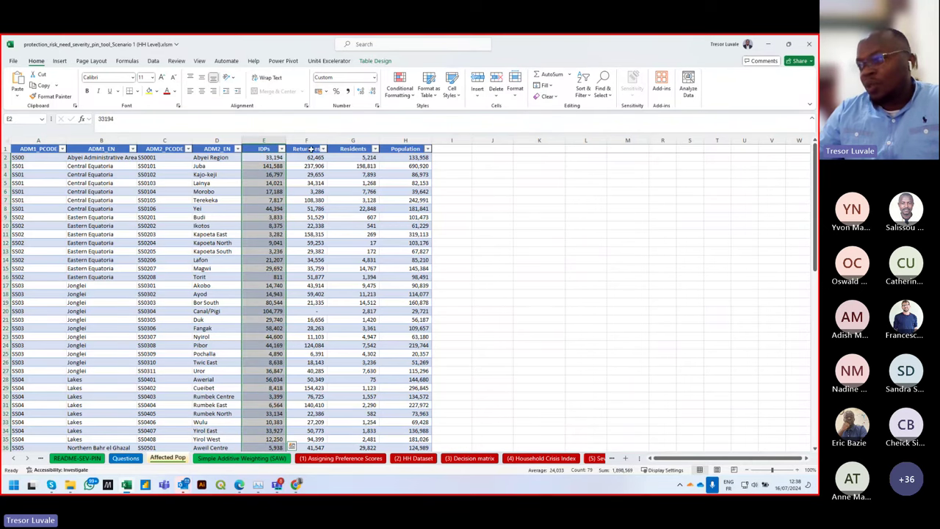
- Return to the (5) Severity and PiN (popgp) sheet, highlight Severity Phase 1 values F3:F15, and inspect the formula in F5
left_click(544, 459)
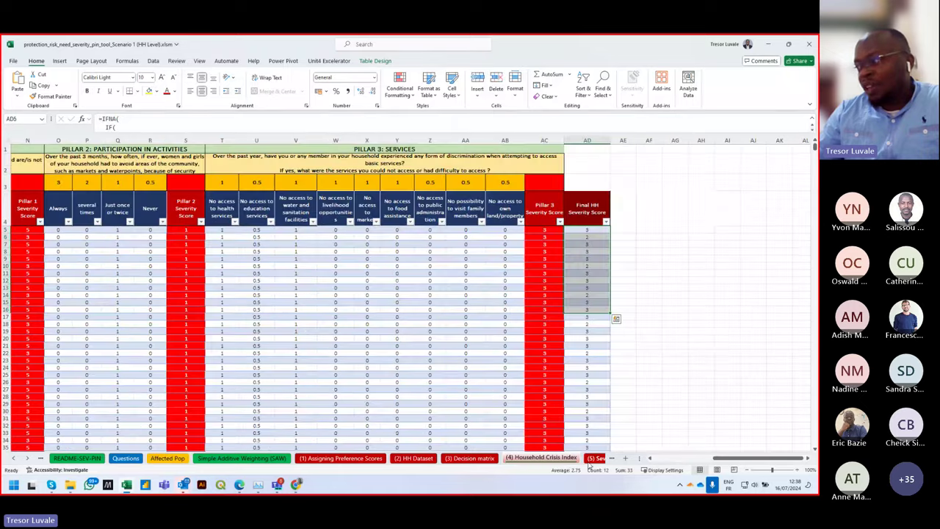
left_click(595, 458)
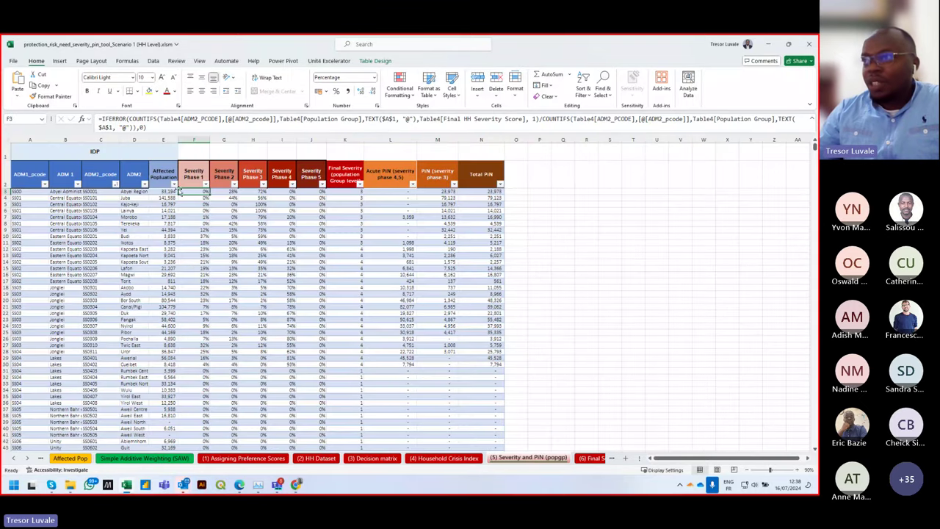
left_click_drag(201, 191, 204, 269)
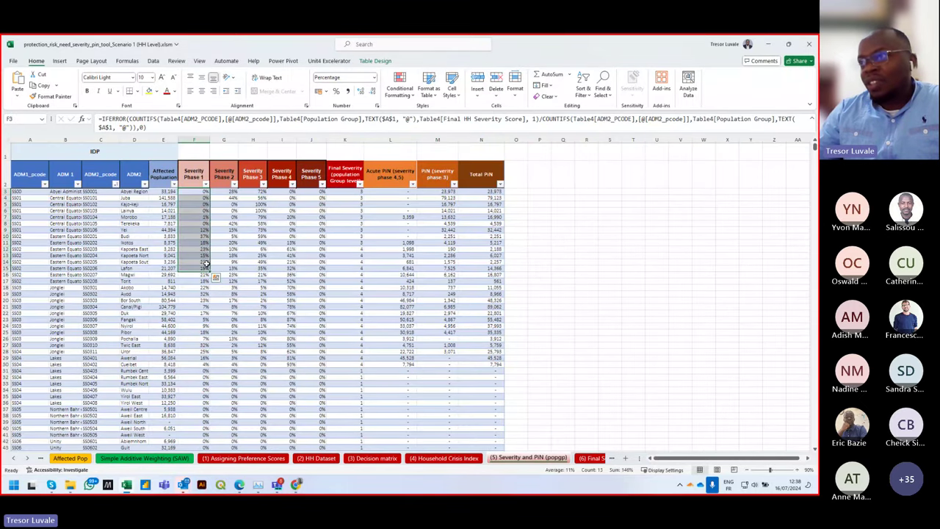
left_click(205, 233)
left_click(195, 177)
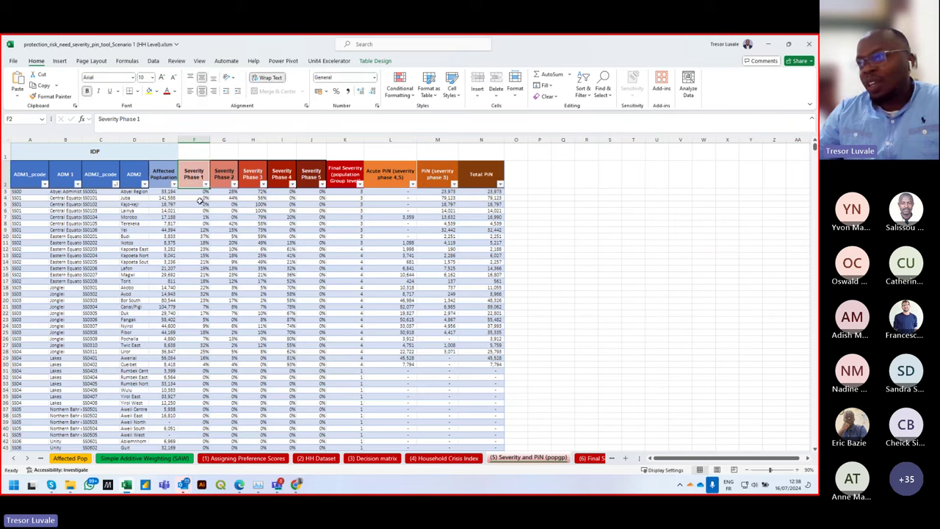
left_click(194, 205)
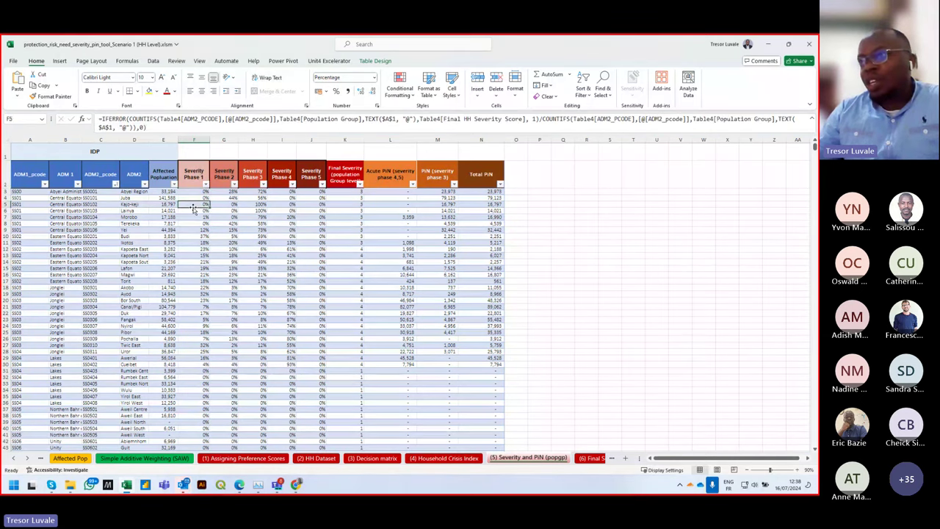
- Point out the population group in A1 and relate it to the administrative areas and Severity Phase 1 values below
left_click(167, 160)
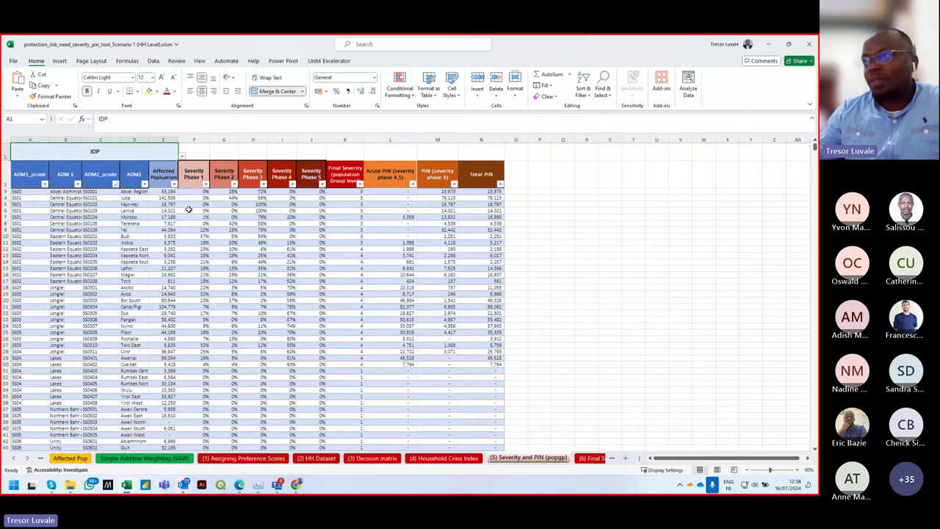
left_click_drag(197, 193, 38, 231)
left_click(135, 217)
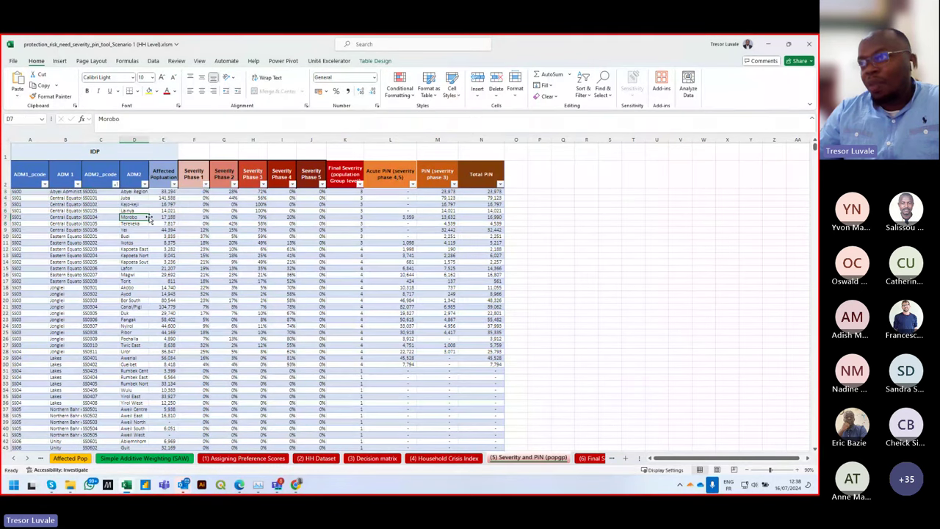
- Go through the Severity Phase 1 to Severity Phase 5 column headers in F2 to J2 one by one
left_click(196, 183)
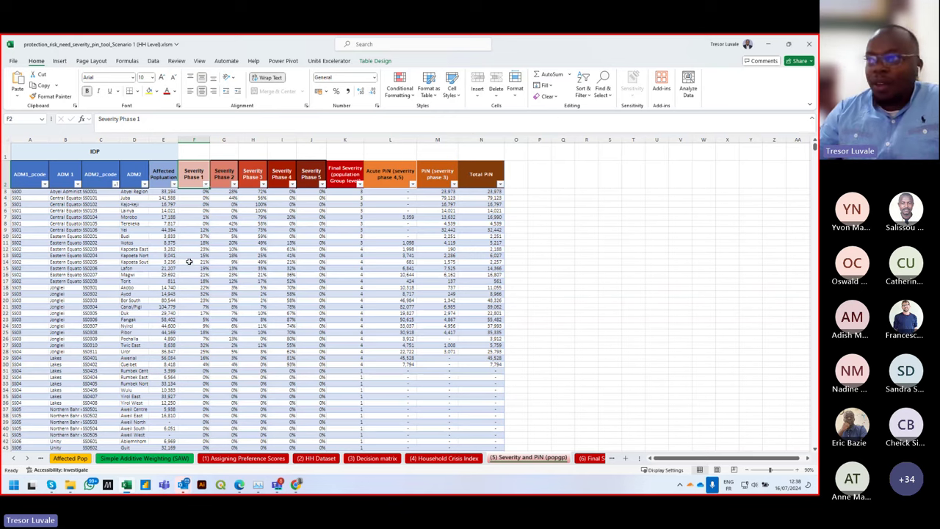
left_click(226, 178)
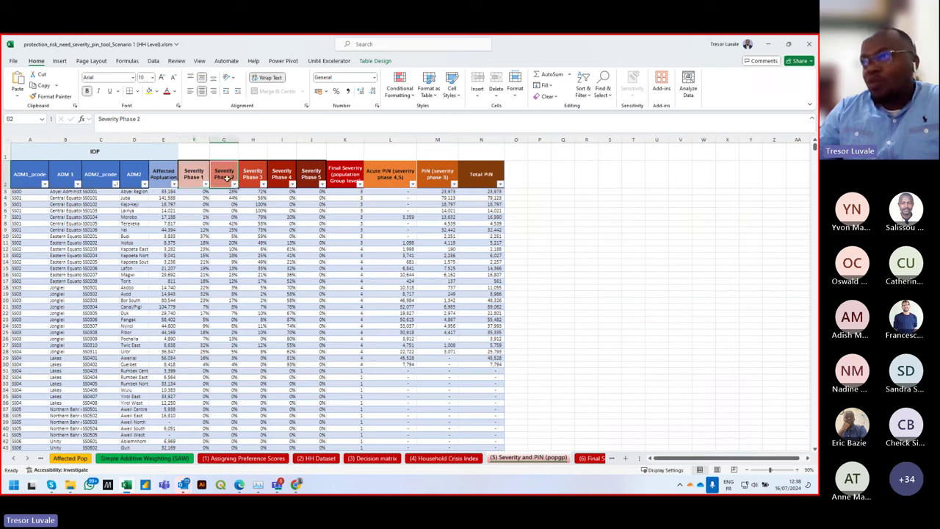
left_click(251, 182)
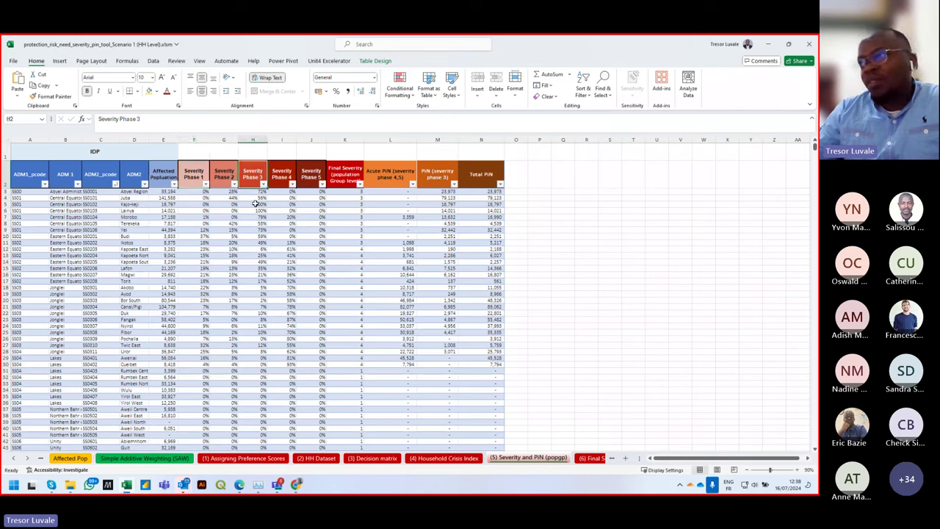
left_click(281, 186)
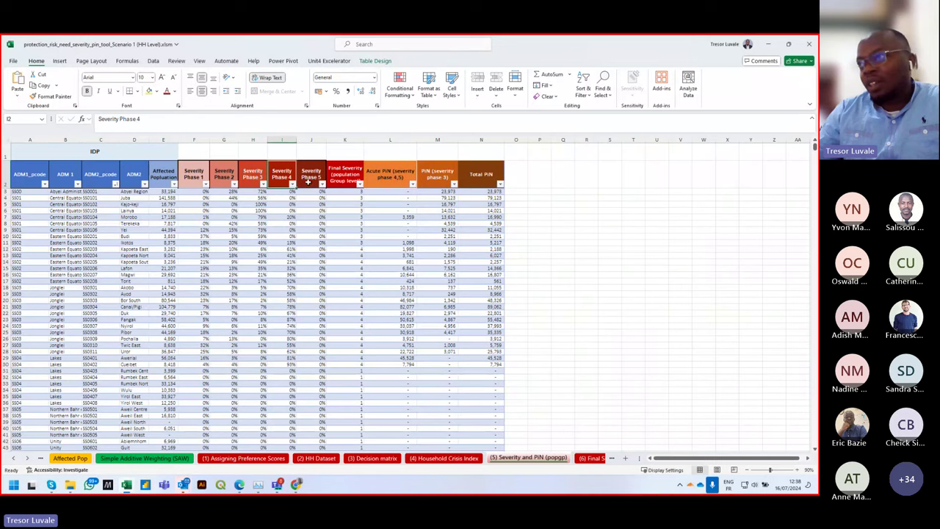
left_click(308, 181)
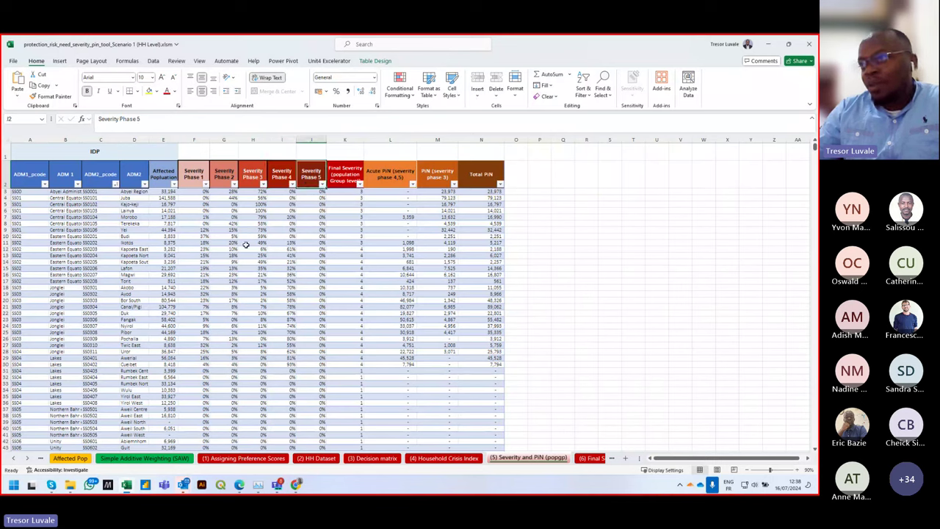
- Examine the Juba row by highlighting its area details in A4:D4 and checking Severity Phases 2, 3 and 4
left_click(228, 197)
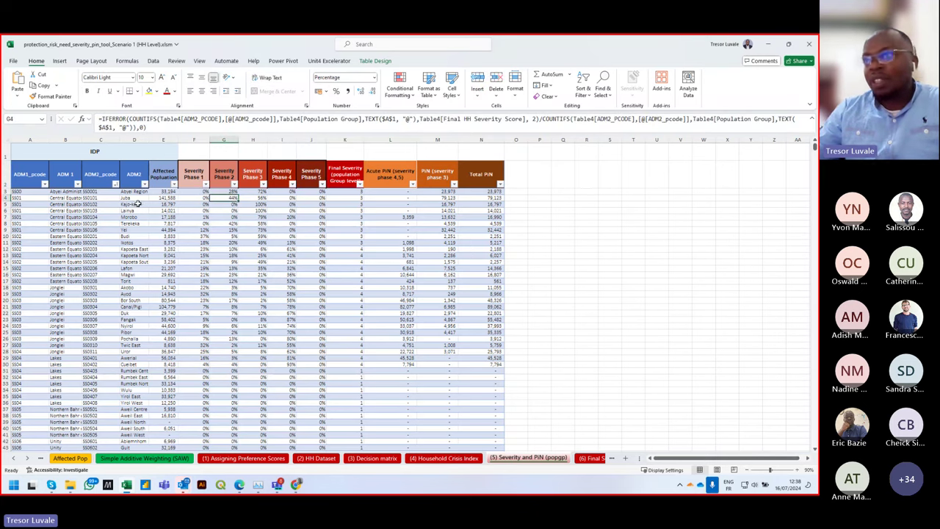
left_click_drag(19, 197, 134, 200)
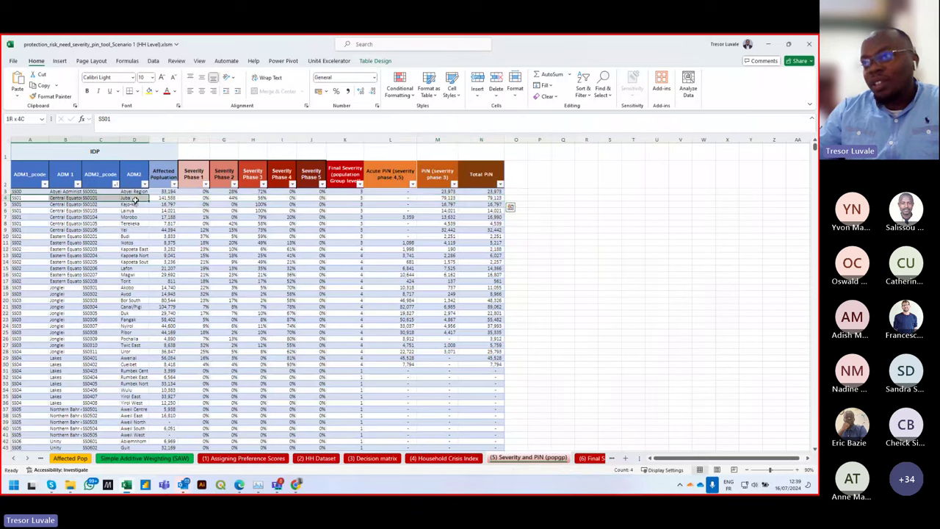
left_click(226, 198)
left_click(256, 198)
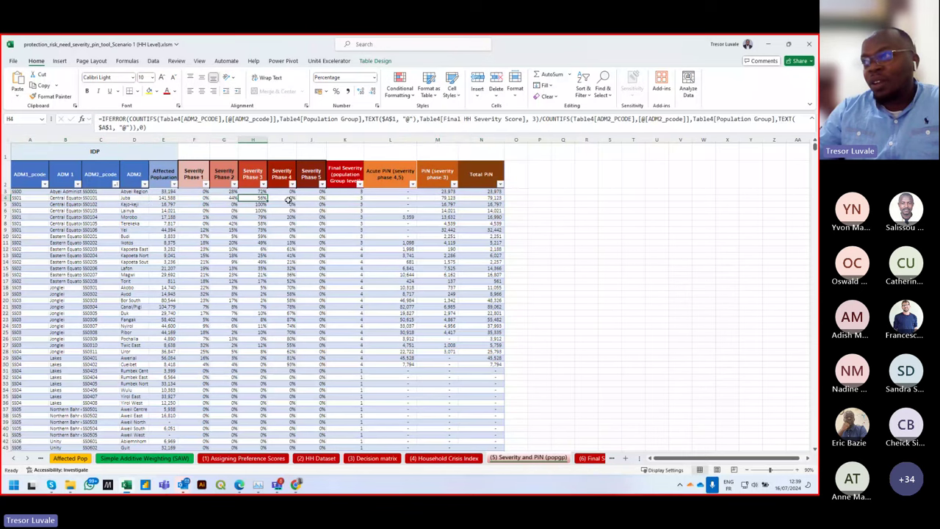
left_click(288, 200)
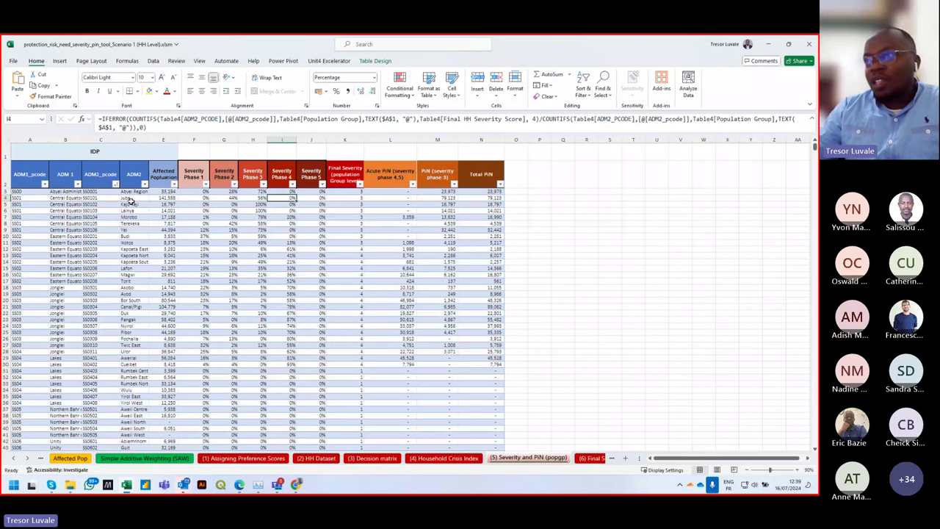
- Switch the population group in A1 to Returnees, HC and back to IDP to compare the severity results
left_click(136, 151)
left_click(182, 157)
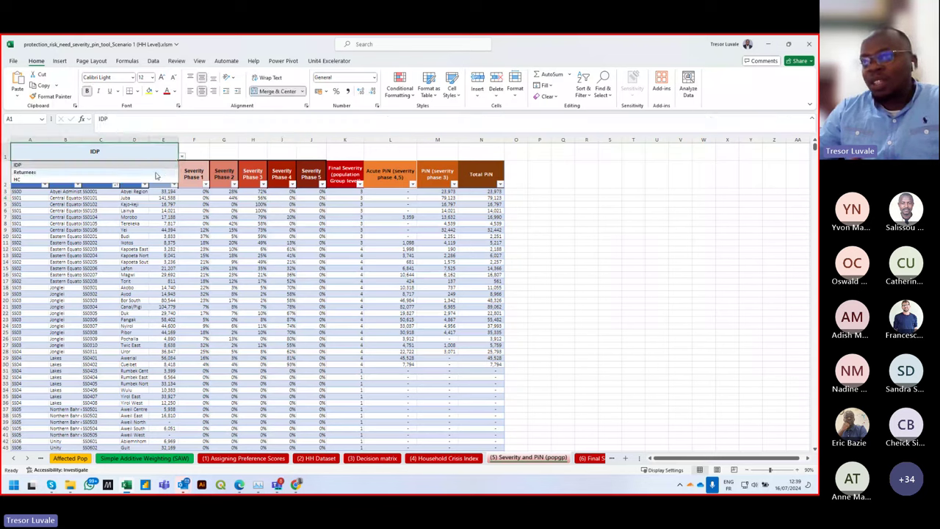
left_click(103, 172)
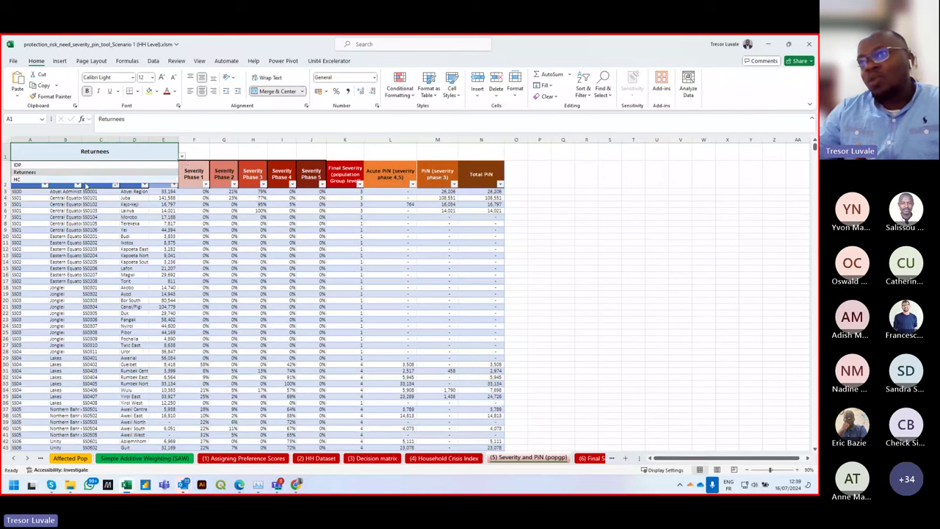
left_click(84, 180)
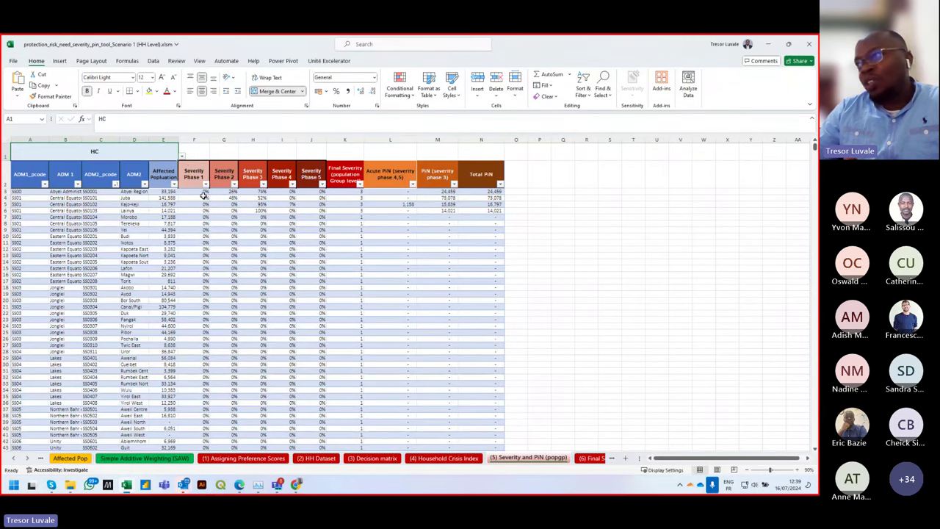
left_click(182, 156)
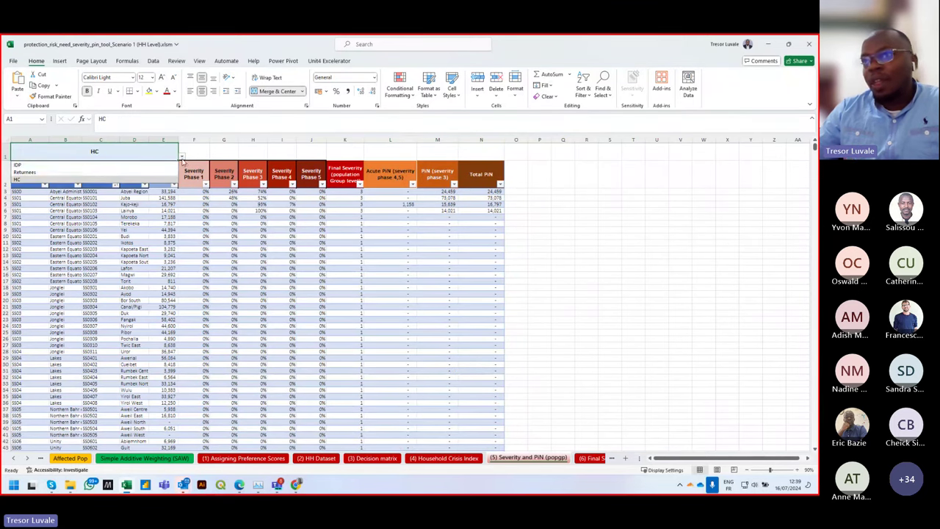
left_click(103, 164)
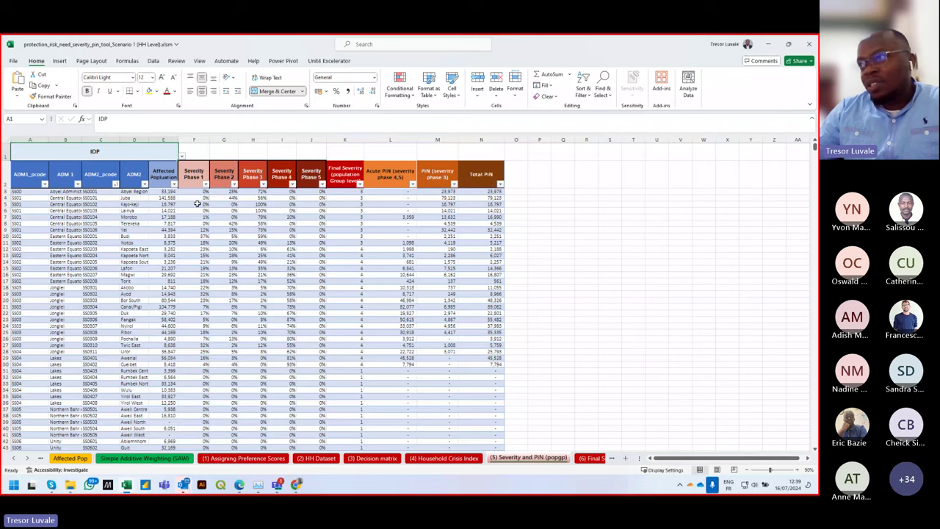
- Select the five severity phase percentages in F3:J3 to check their total
left_click_drag(197, 191, 317, 192)
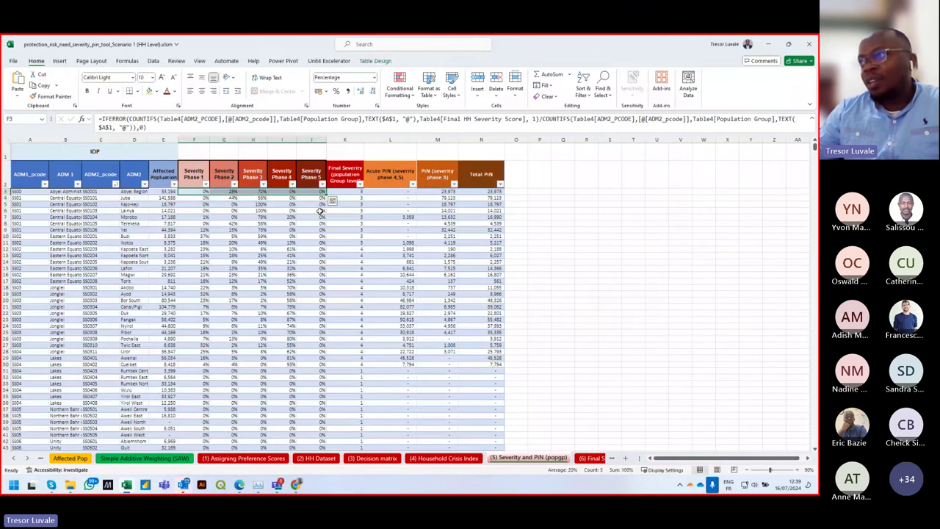
left_click(321, 211)
- Widen column K to fit the Final Severity (population Group level) header and inspect the formula in K3
left_click_drag(363, 140, 382, 139)
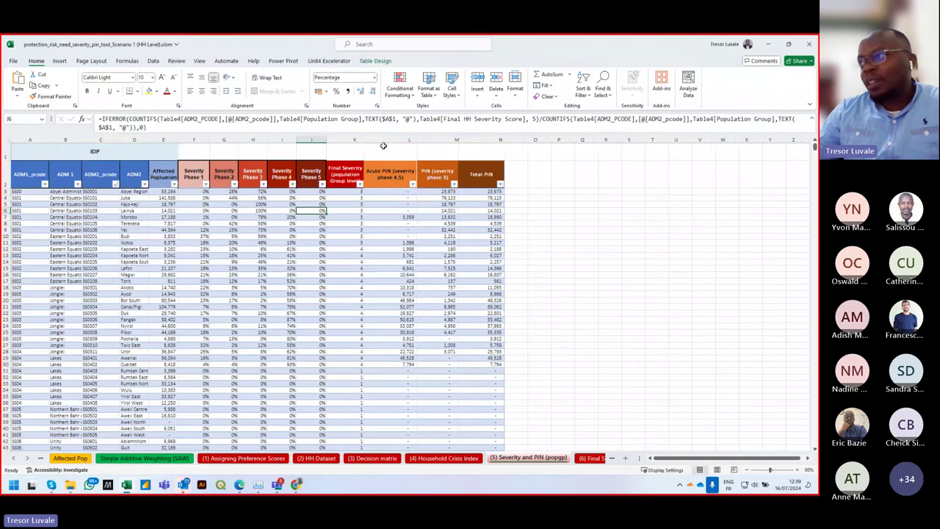
left_click(356, 192)
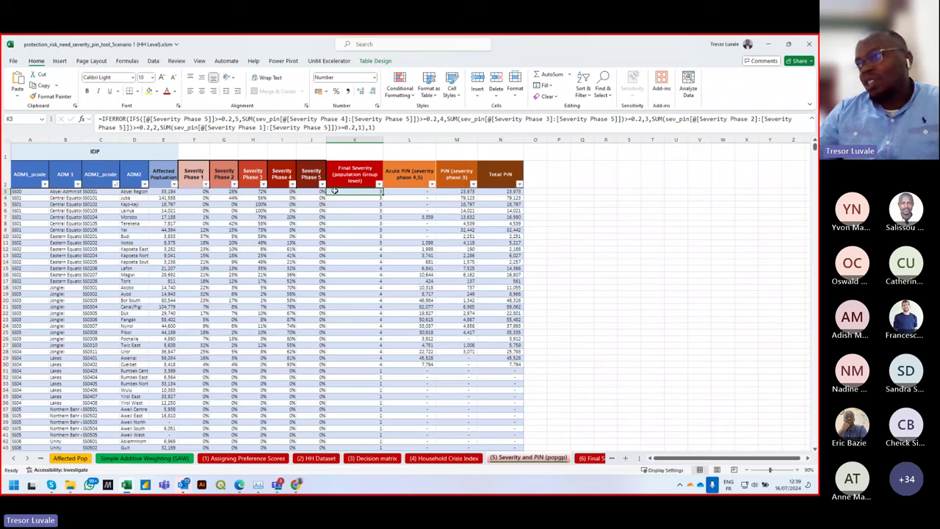
- Show the population group choices in A1, then examine the Final Severity formulas in K4 and K3
left_click(114, 152)
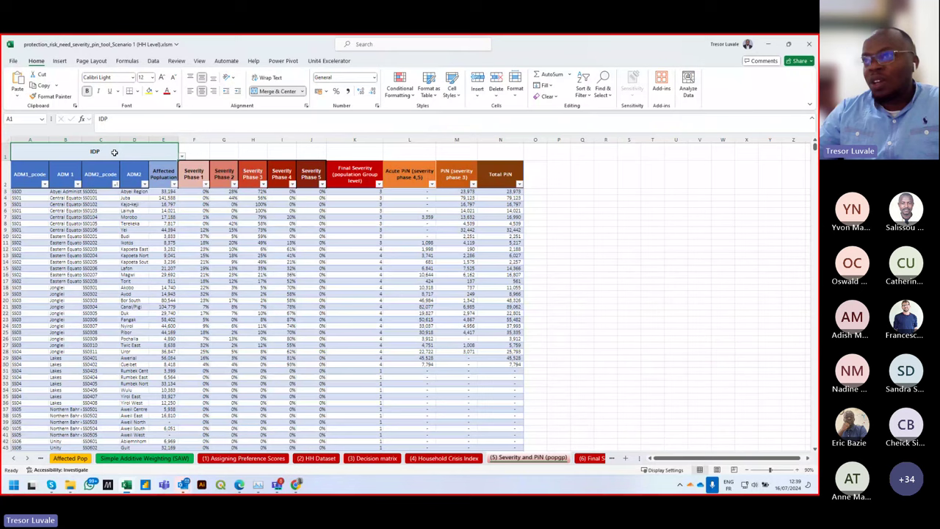
left_click(182, 156)
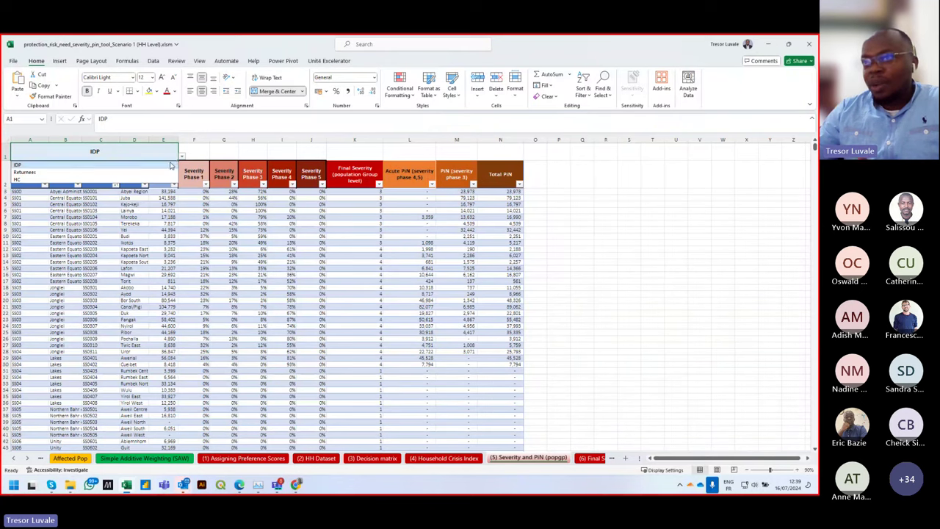
left_click(363, 199)
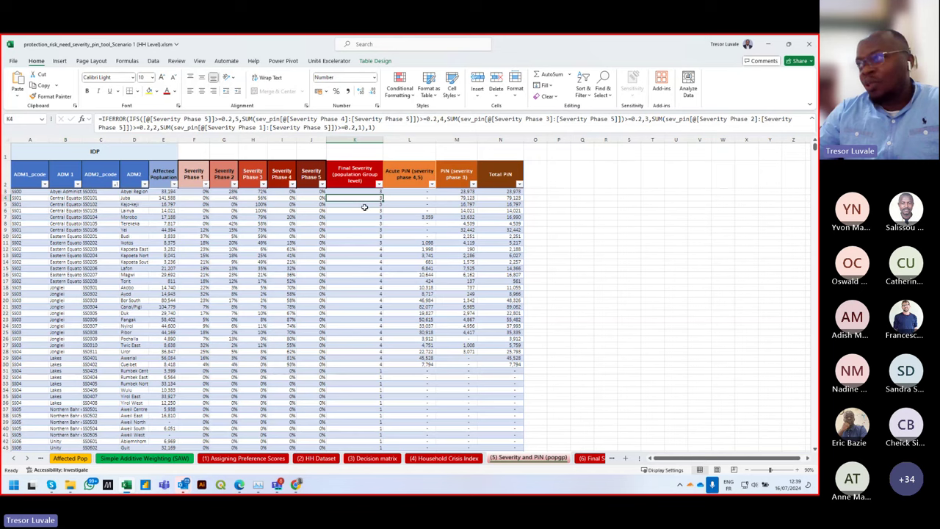
key("Up")
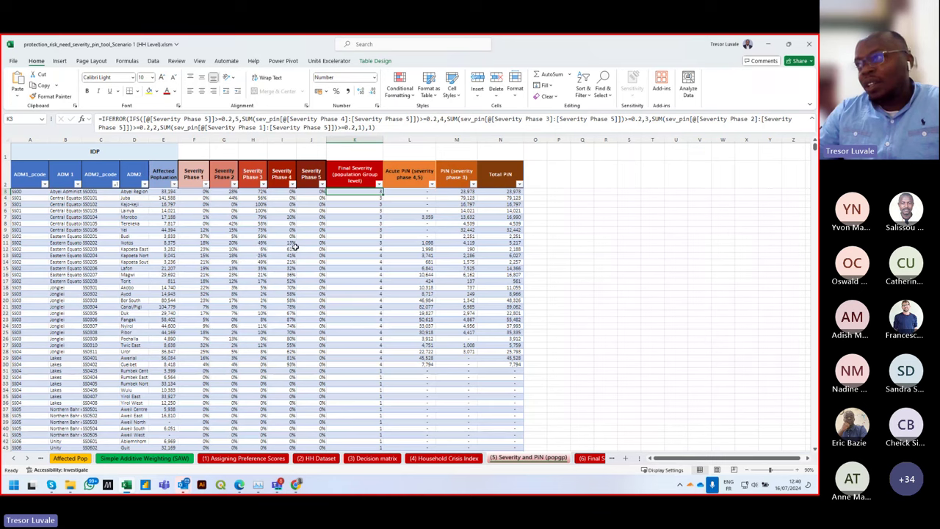
scroll(299, 248, "down", 1)
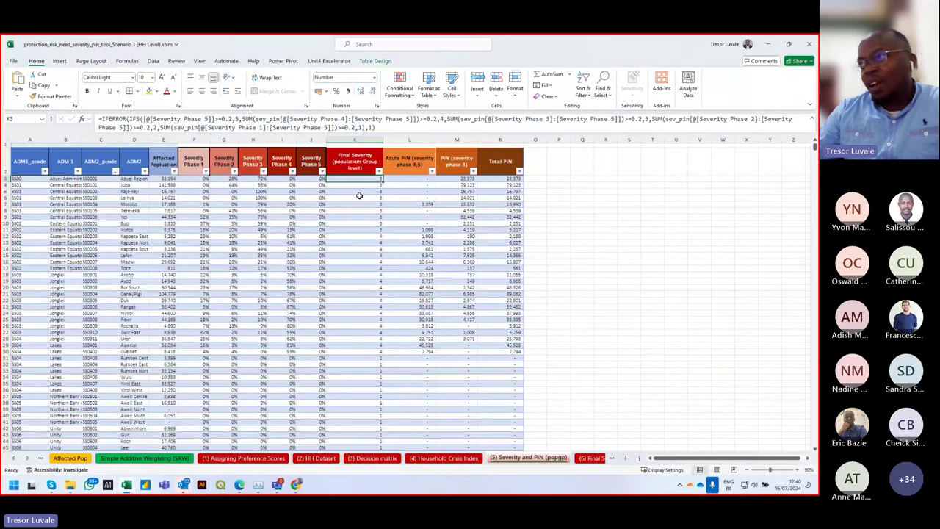
scroll(349, 199, "up", 1)
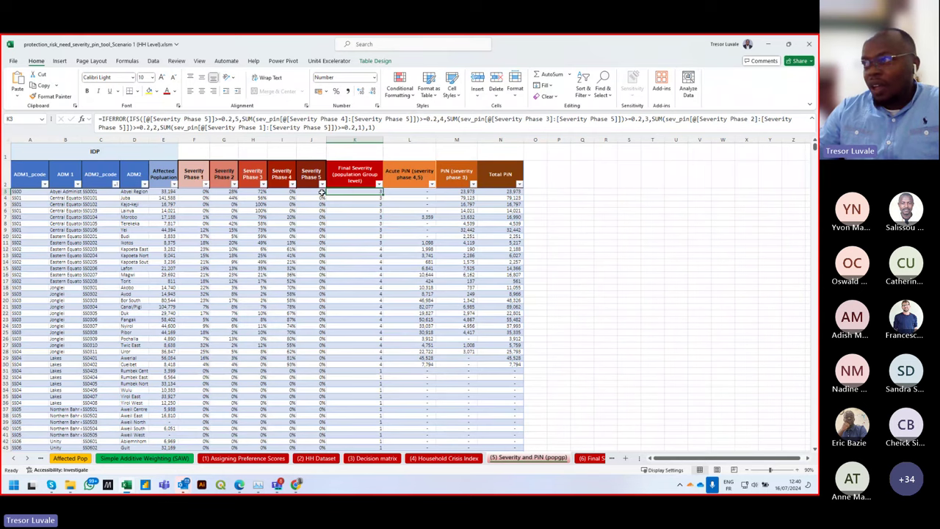
- Trace the Final Severity logic through Severity Phase 5 in J3, Phases 4 and 5 in I3:J3, and Phase 3 in H4
left_click(322, 192)
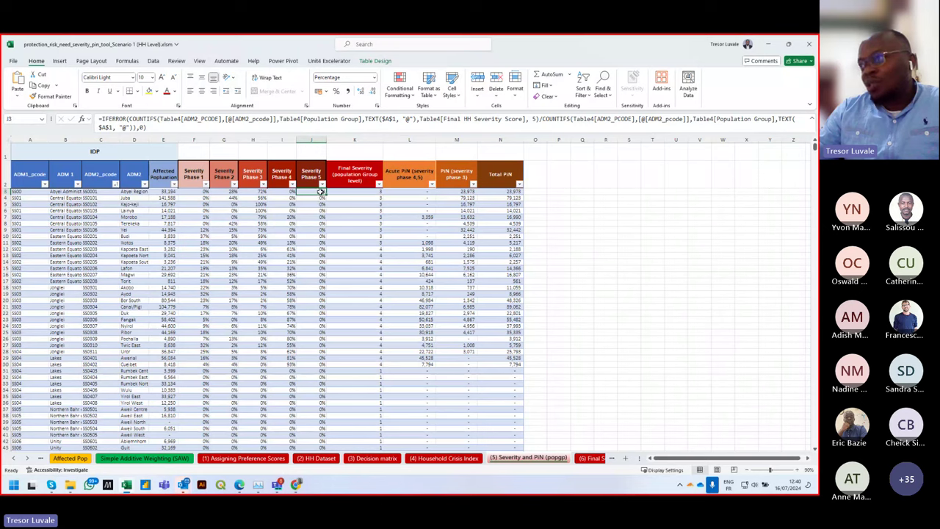
left_click_drag(307, 191, 286, 191)
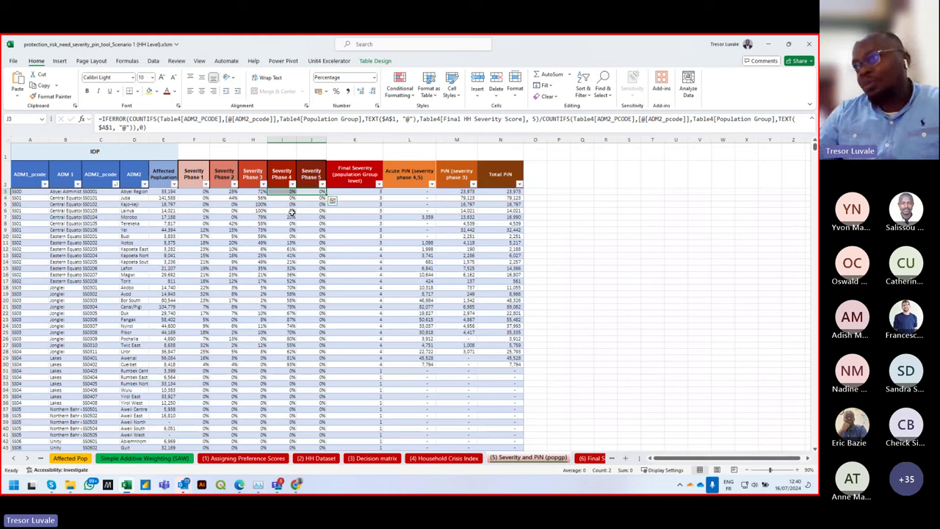
key("Left")
key("Left")
key("Down")
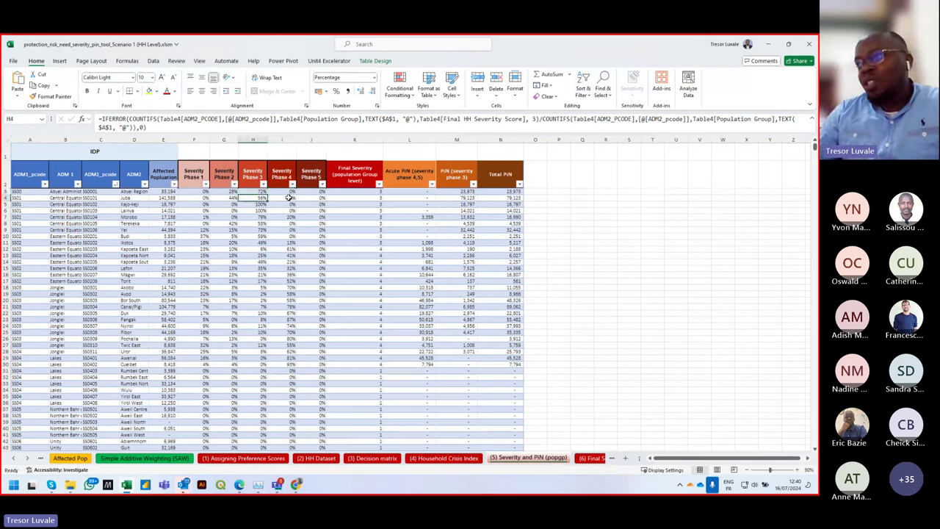
- Examine the Final Severity formulas in K4 and K8 and the severity values in K3:K32
key("Right")
key("Right")
key("Right")
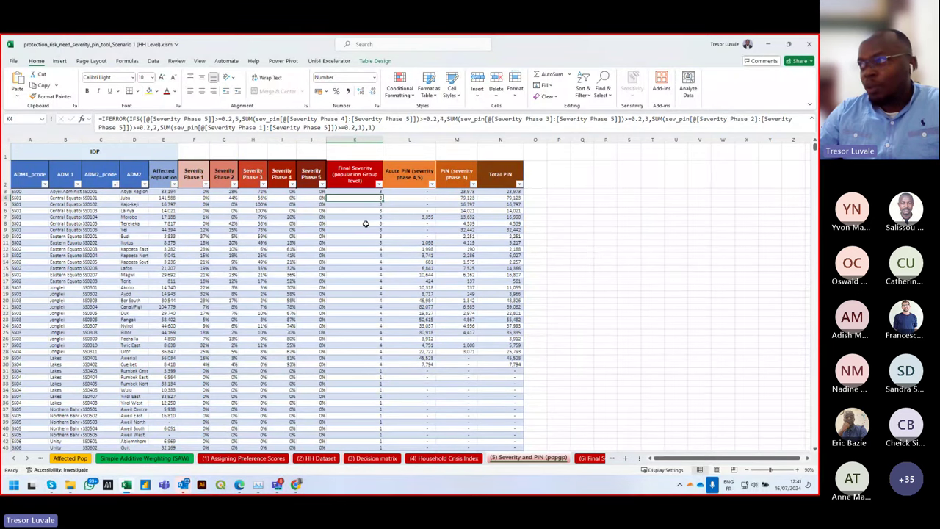
left_click(364, 224)
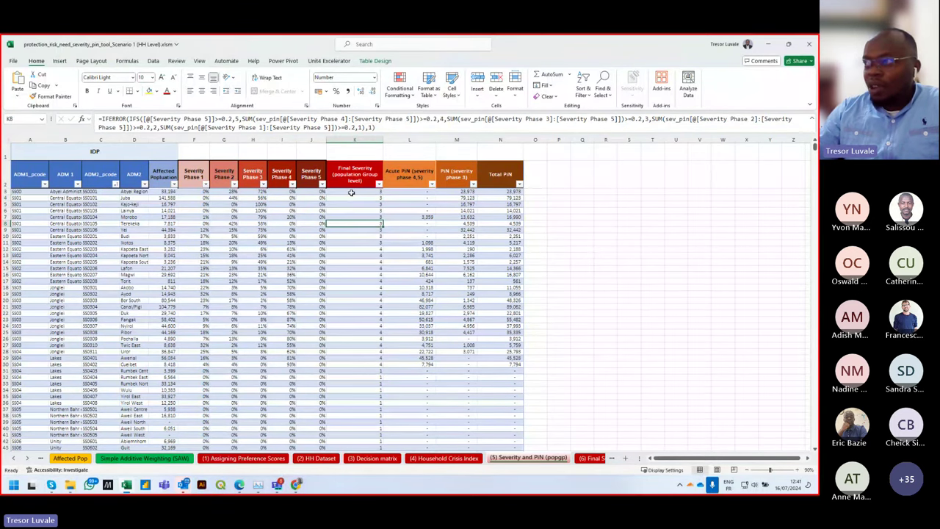
left_click_drag(351, 193, 353, 365)
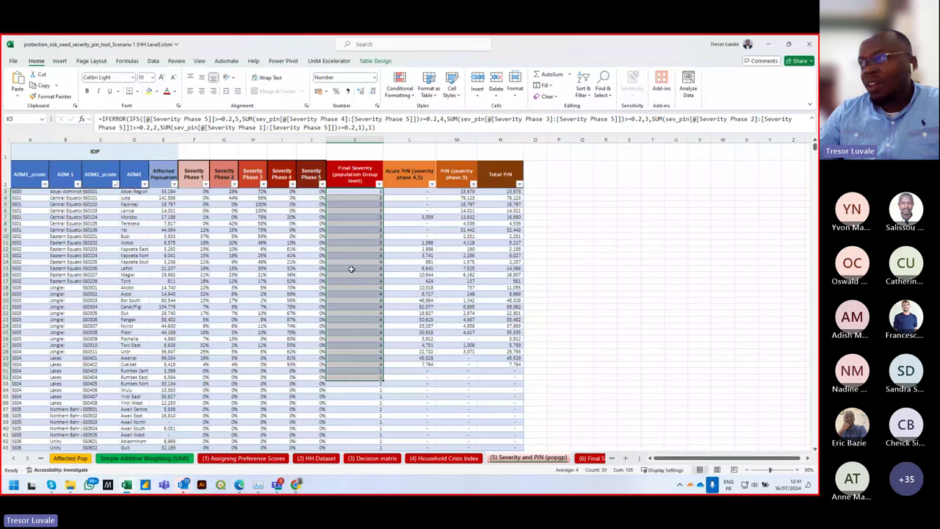
left_click(352, 223)
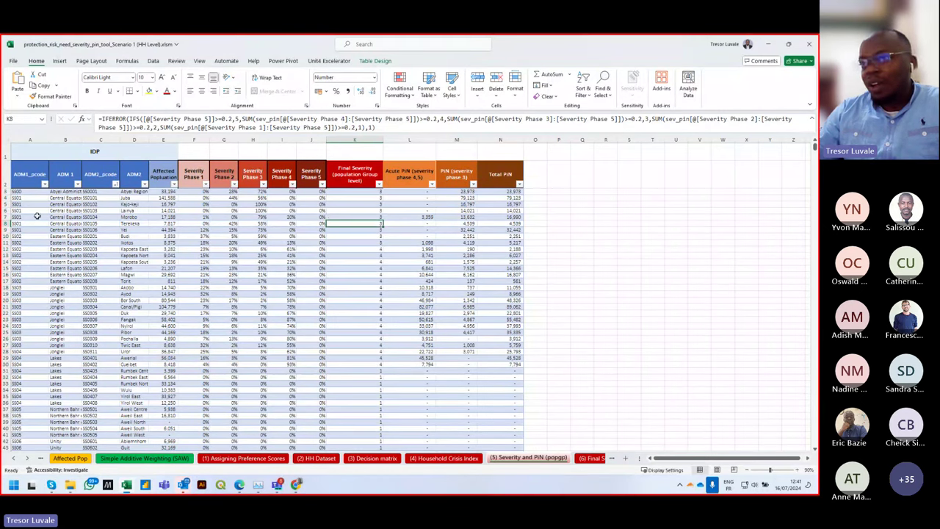
- Compare the Acute PiN (severity phase 4,5) formula in L3 with the PiN (severity phase 3) formula in M3
left_click(402, 193)
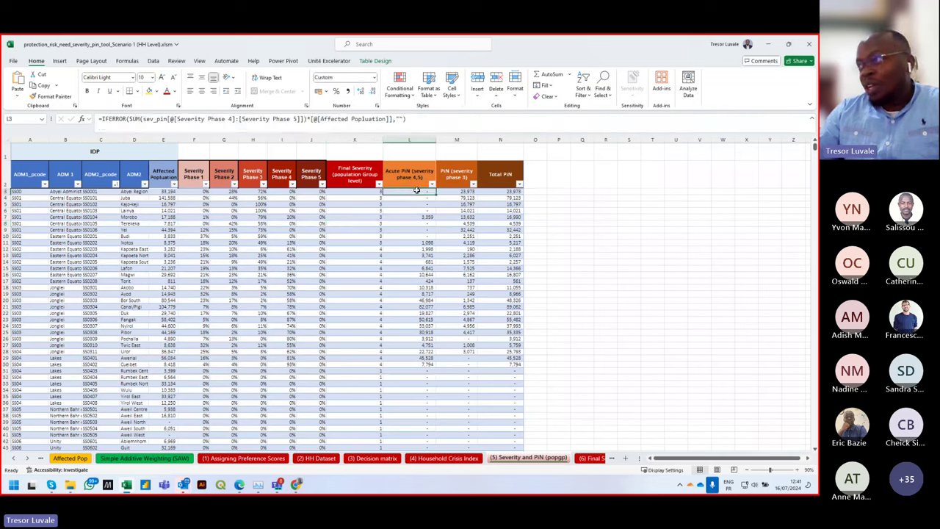
left_click(468, 192)
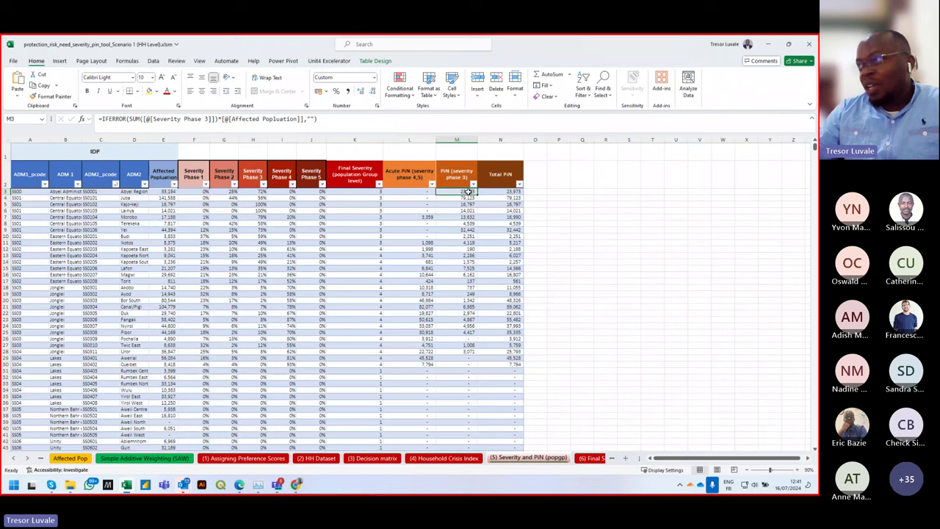
left_click(419, 194)
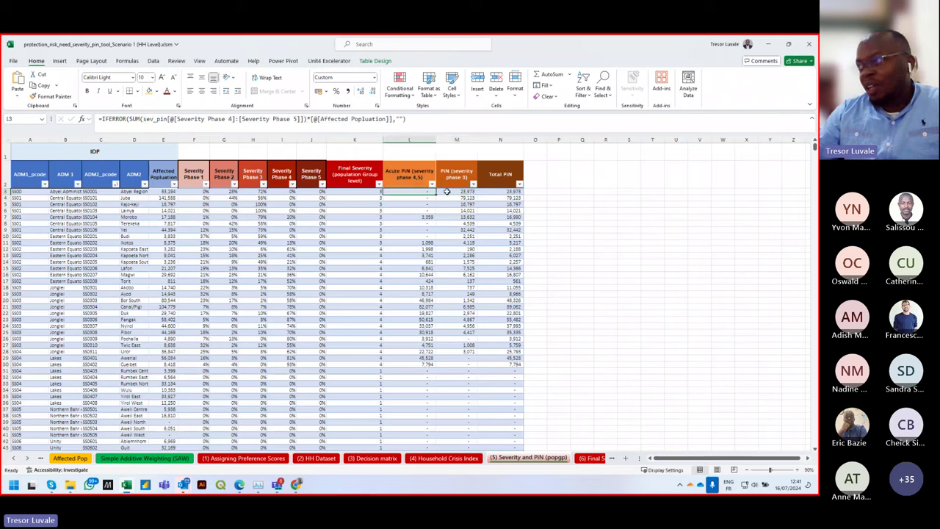
left_click(446, 193)
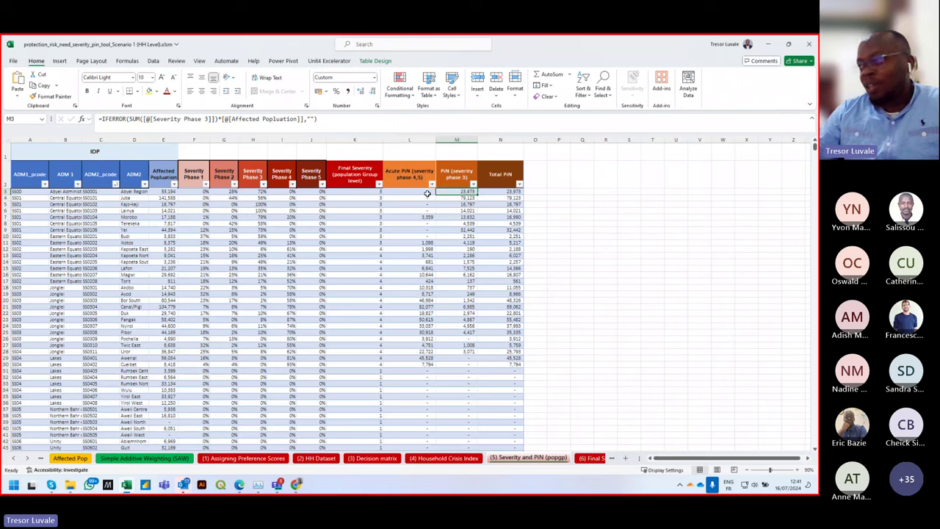
left_click(428, 193)
left_click(448, 192)
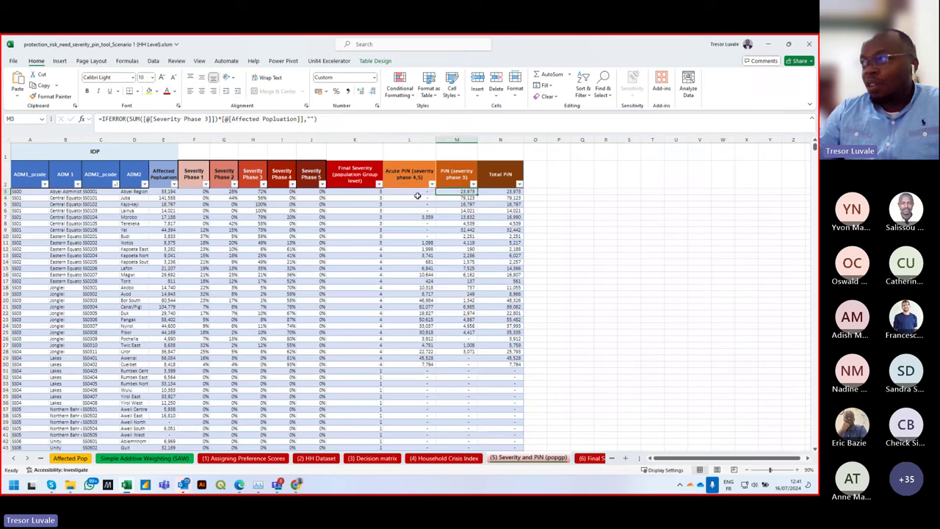
left_click(418, 195)
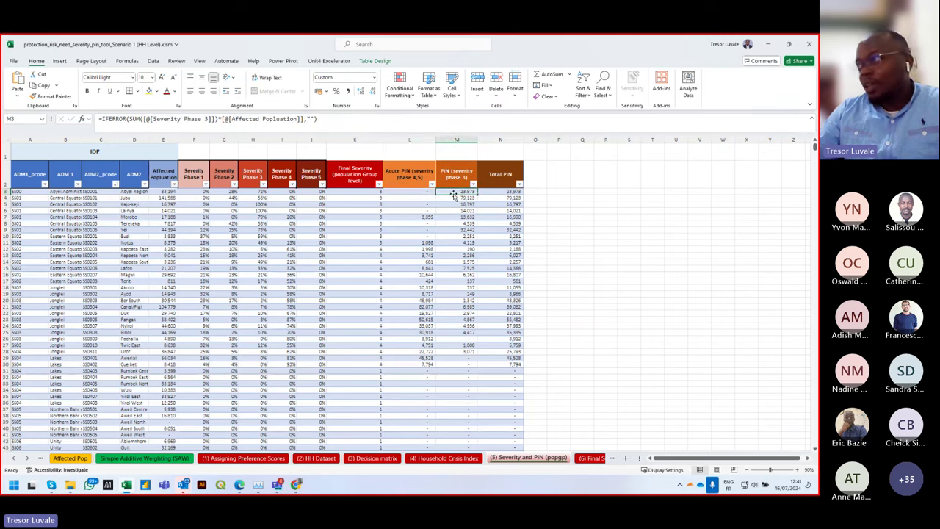
left_click(454, 193)
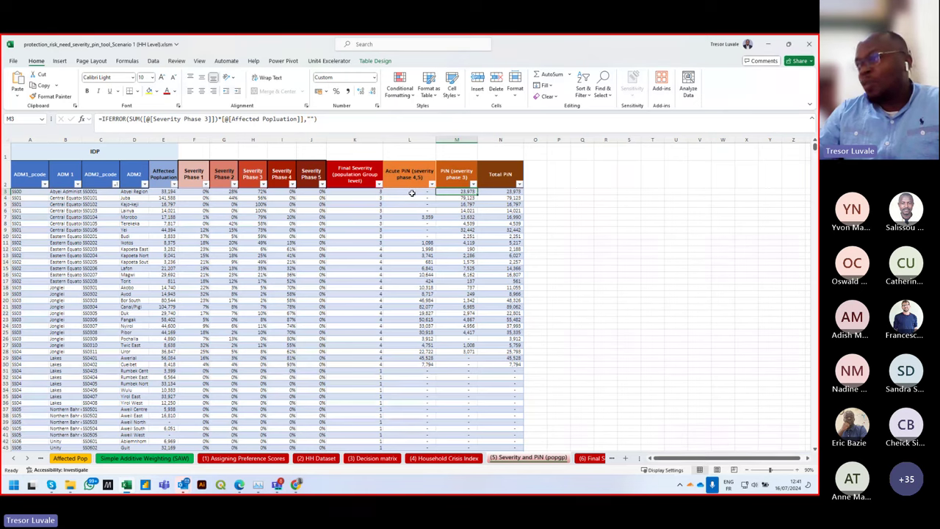
left_click(414, 192)
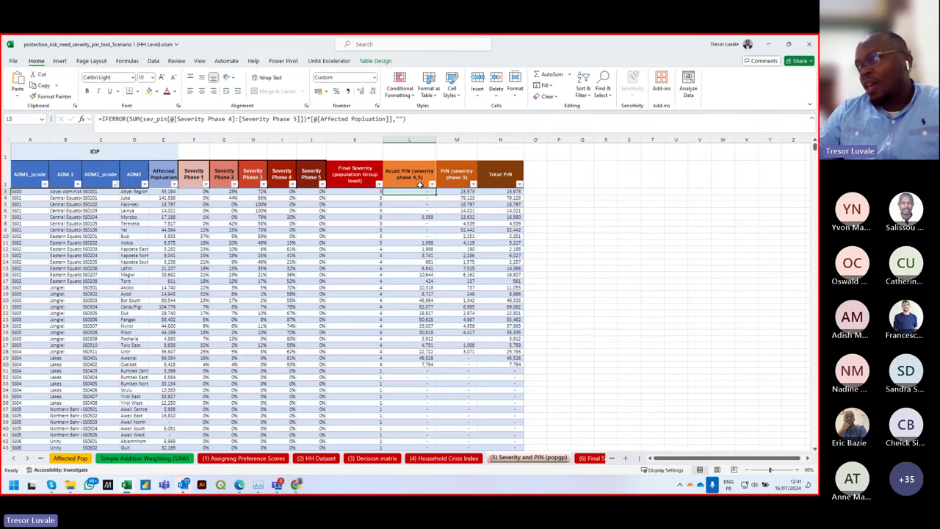
- Trace how the phase 3 PiN in M3 and the Acute PiN column feed the Total PiN formula in N3, then select N3:N21
left_click(447, 193)
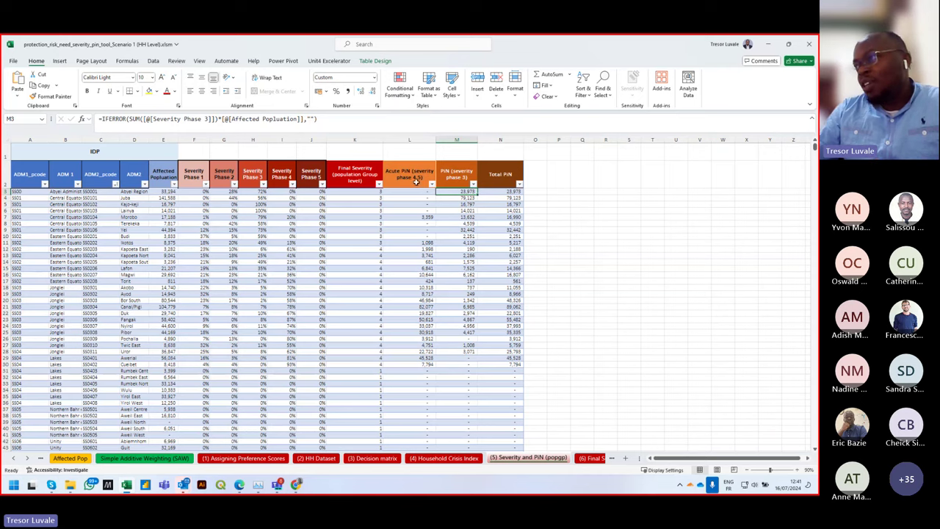
left_click(417, 181)
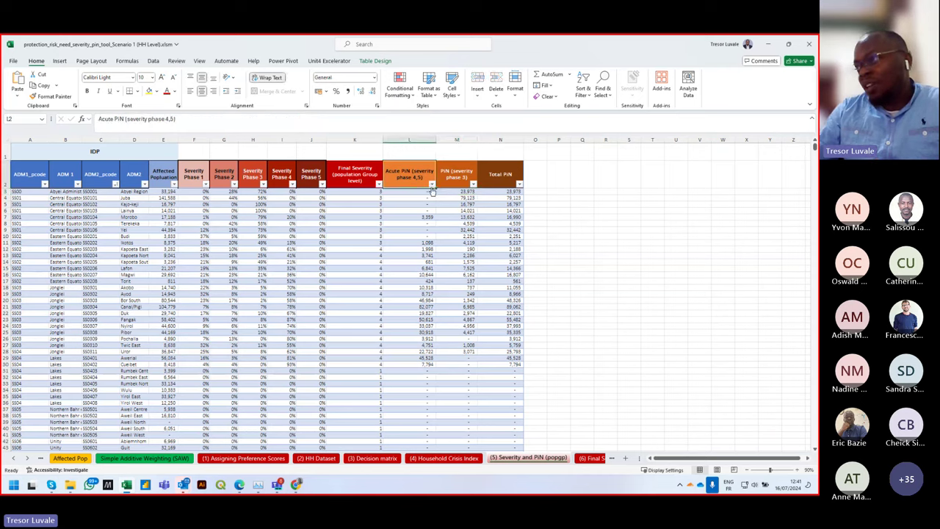
left_click(431, 199)
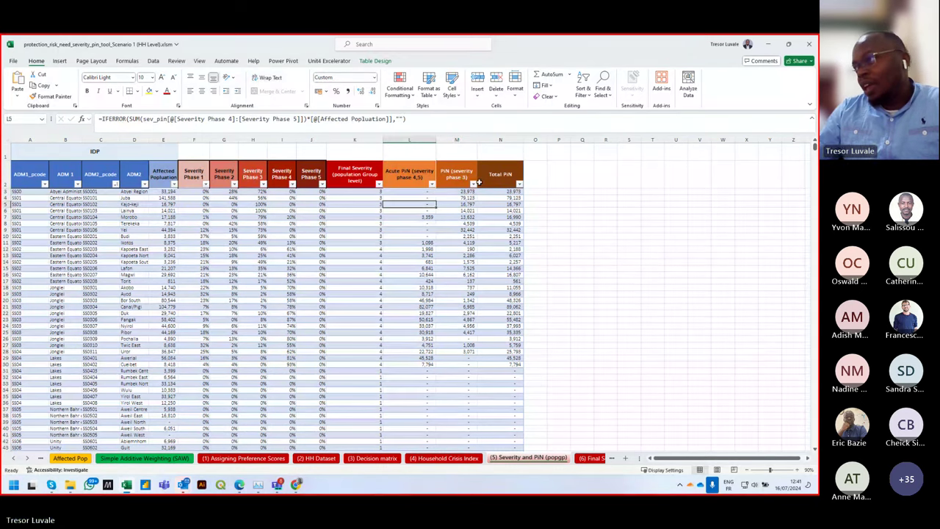
left_click(514, 192)
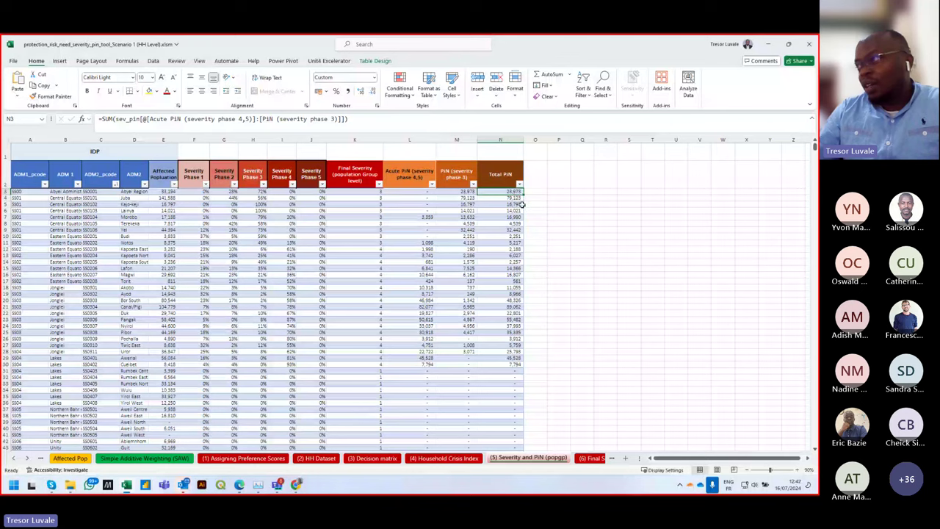
left_click_drag(508, 200, 515, 308)
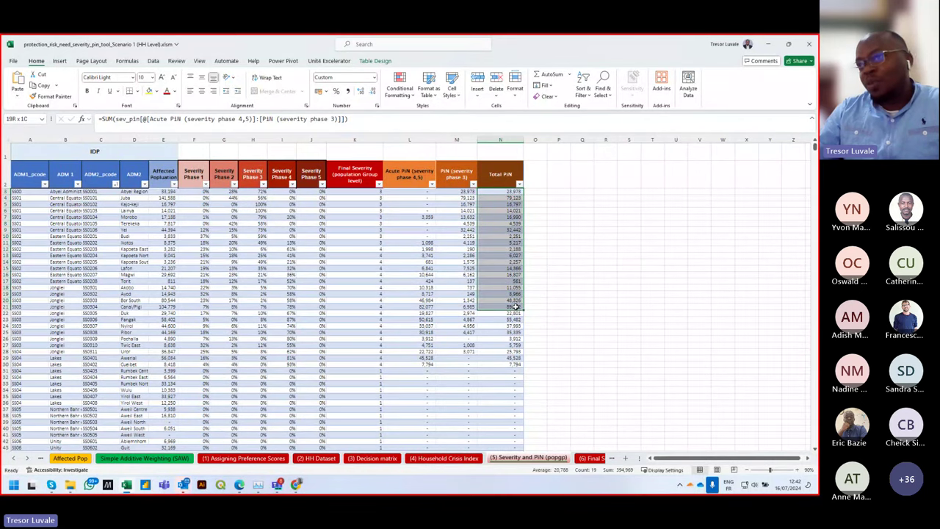
- Switch the population group in A1 to Returnees and select the phase 3 and Total PiN values in M4:N36
left_click(110, 157)
left_click(182, 156)
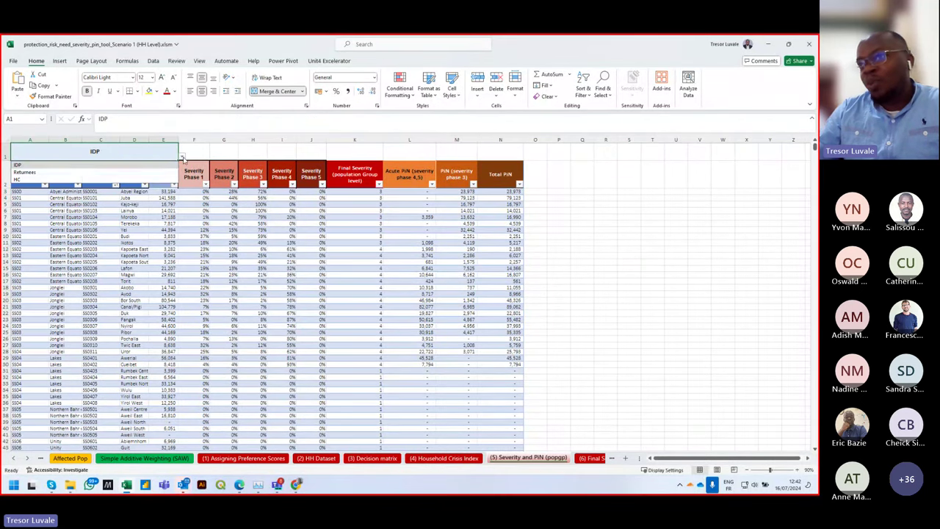
left_click(82, 173)
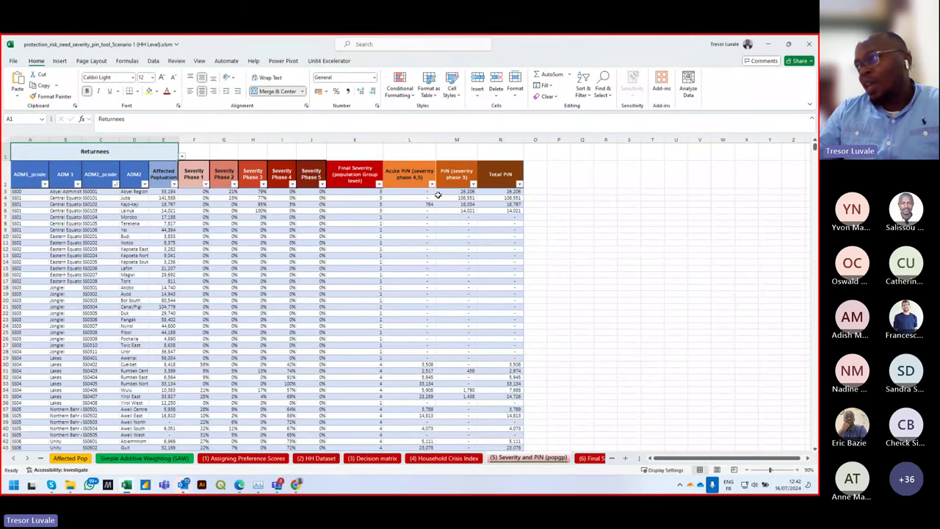
left_click_drag(439, 194, 514, 404)
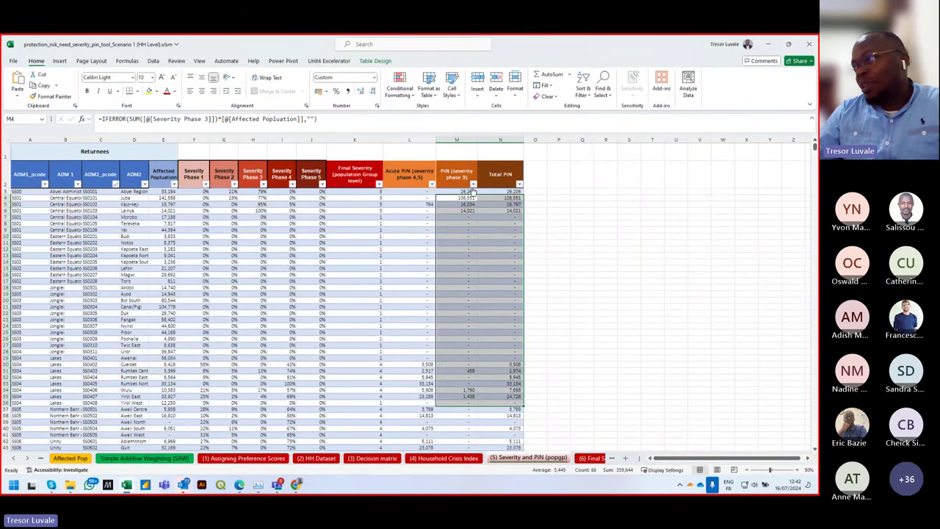
- Set the population group in A1 to HC
left_click(130, 156)
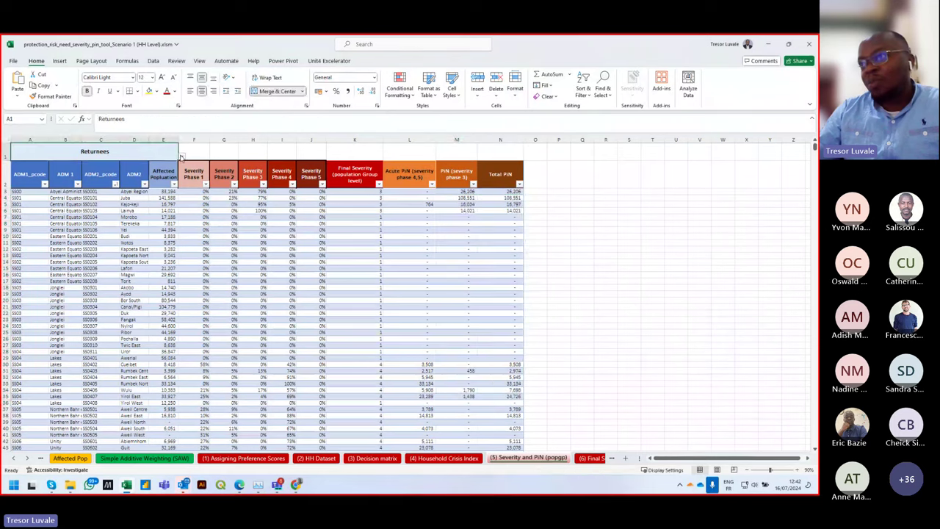
left_click(182, 156)
left_click(165, 180)
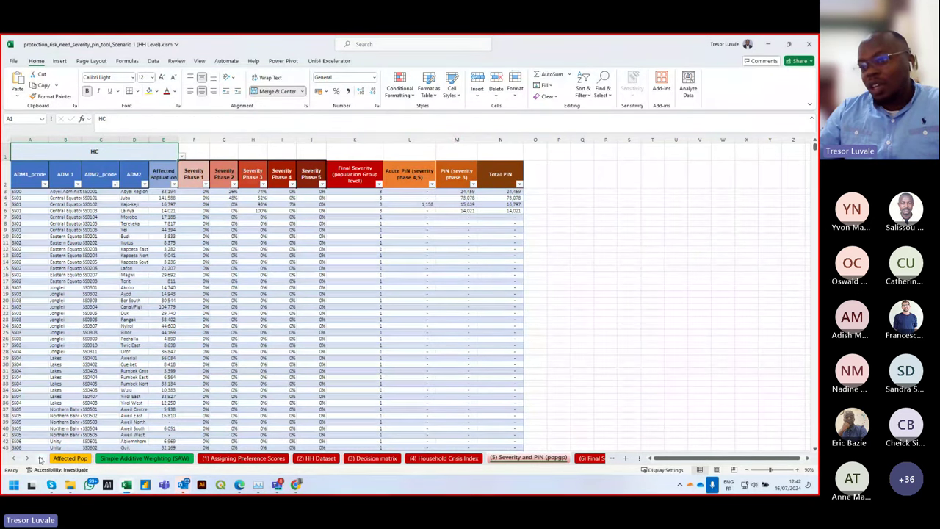
- Inspect the HC Final Severity formula in K4, then examine E3 and E3:E13 on the (6) Final Severity (Admin) sheet
left_click(28, 460)
left_click(28, 460)
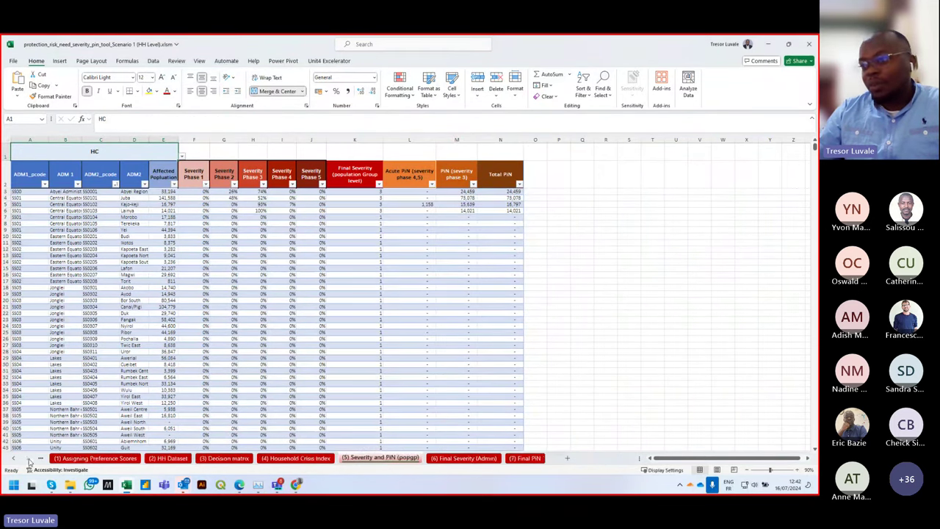
left_click(354, 199)
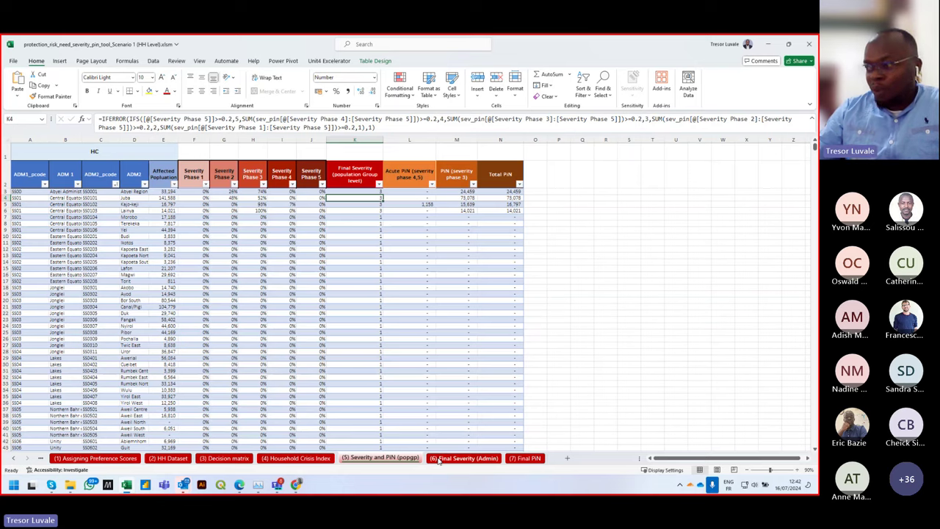
left_click(463, 458)
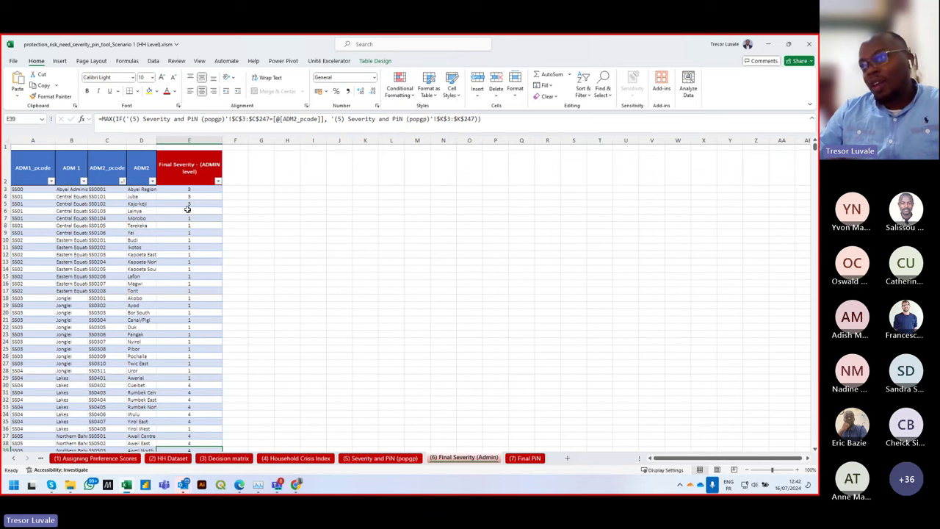
left_click(199, 190)
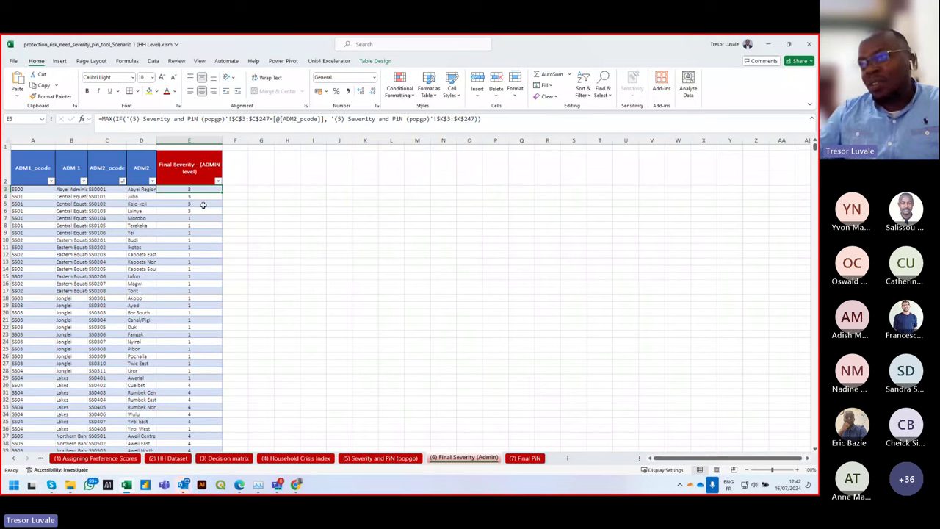
left_click_drag(207, 189, 209, 259)
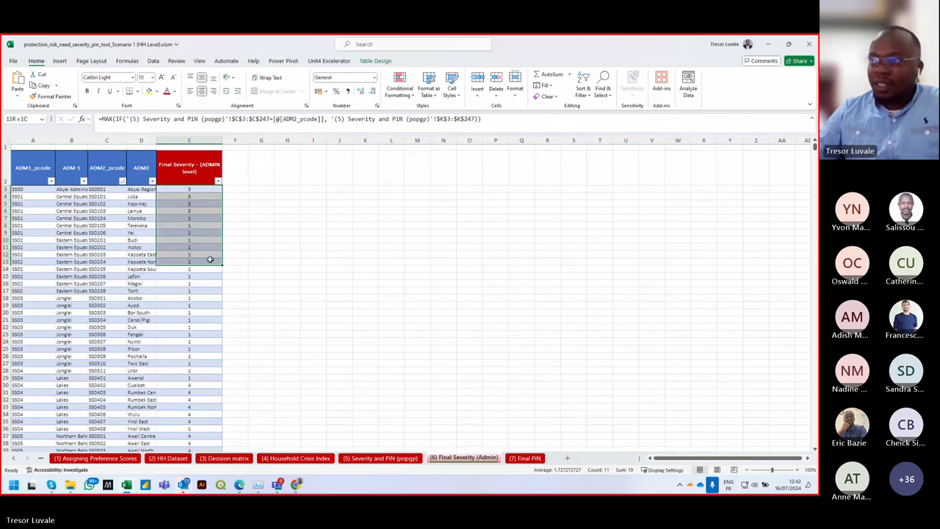
left_click(197, 189)
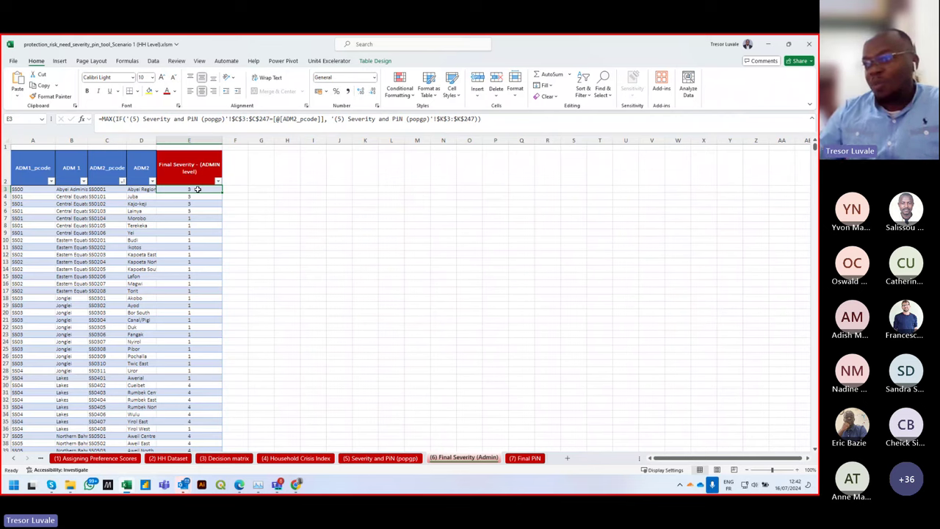
- Check K3's formula on the (5) Severity and PiN (popgp) sheet, then examine Lainya's row and E6 on the (6) Final Severity (Admin) sheet
left_click(416, 459)
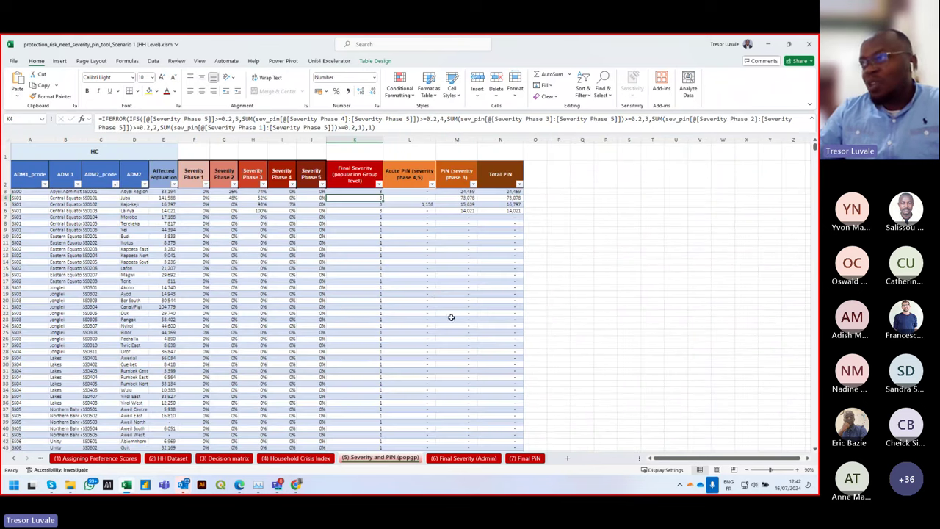
left_click(361, 192)
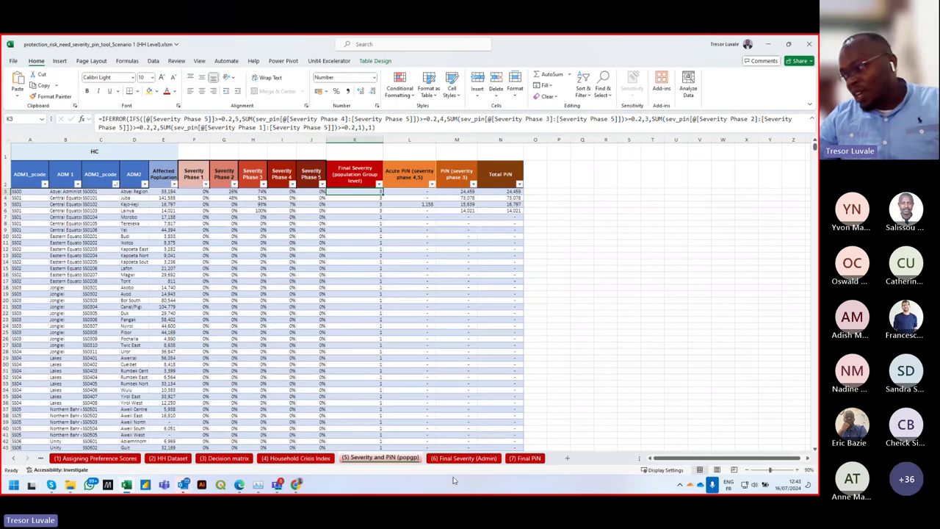
left_click(465, 458)
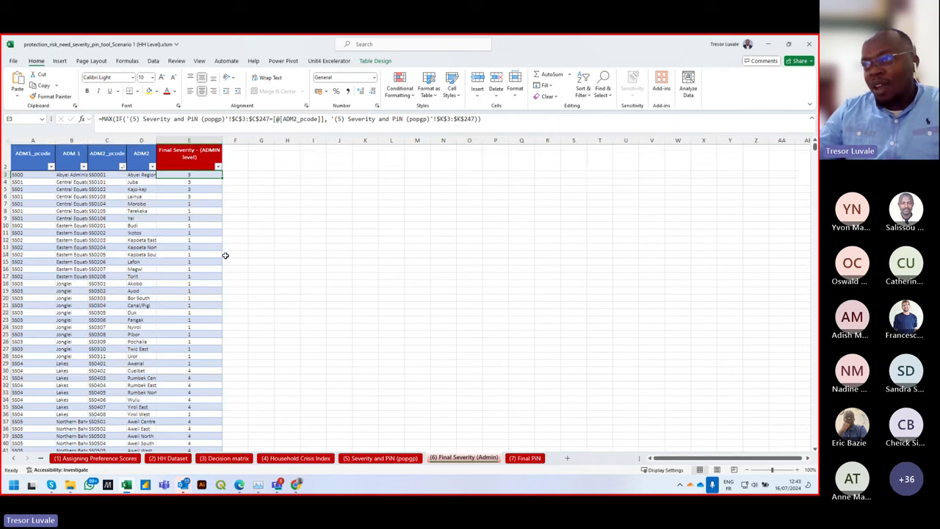
left_click(139, 211)
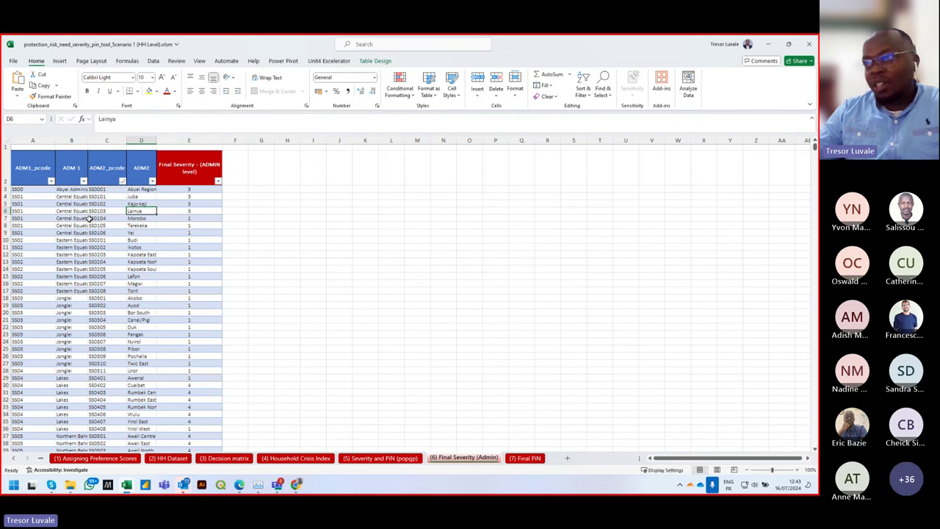
left_click(6, 210)
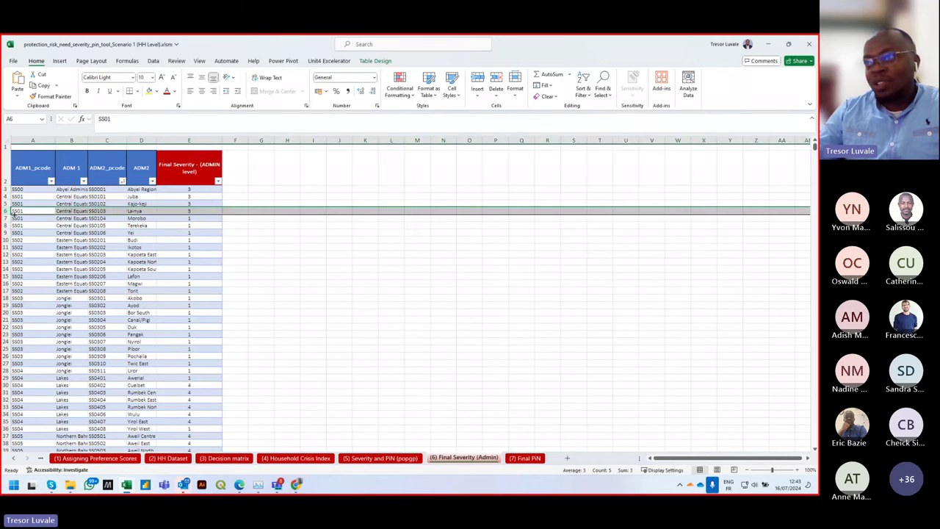
left_click(144, 211)
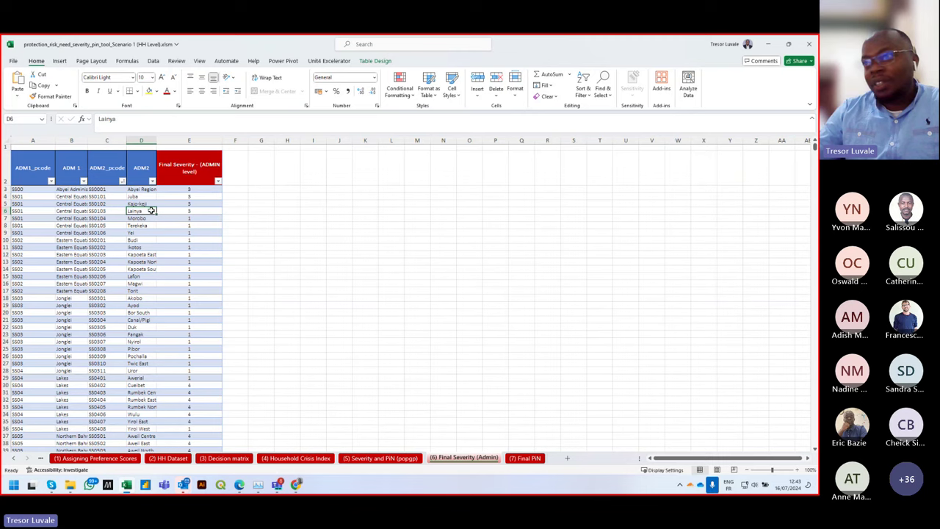
left_click(185, 212)
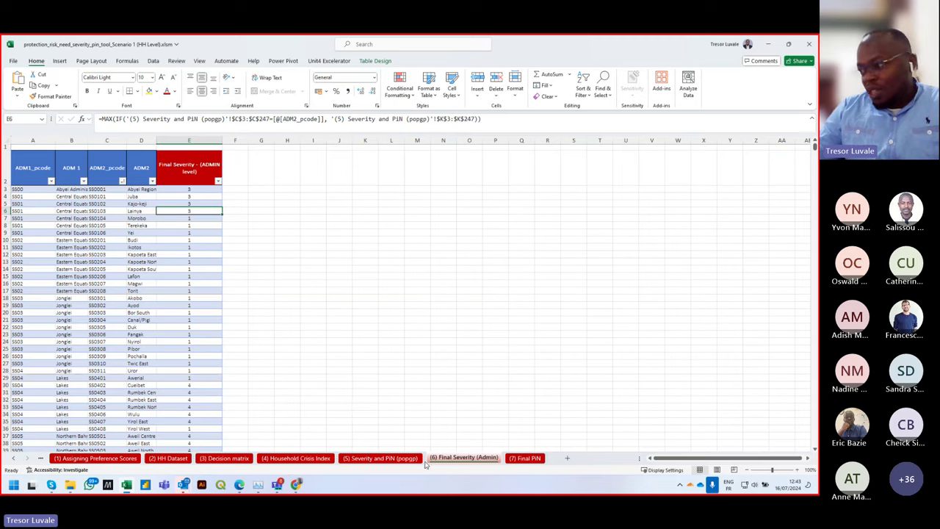
- On the (5) Severity and PiN (popgp) sheet, filter the first HC table's ADM2 column to Lainya
left_click(379, 458)
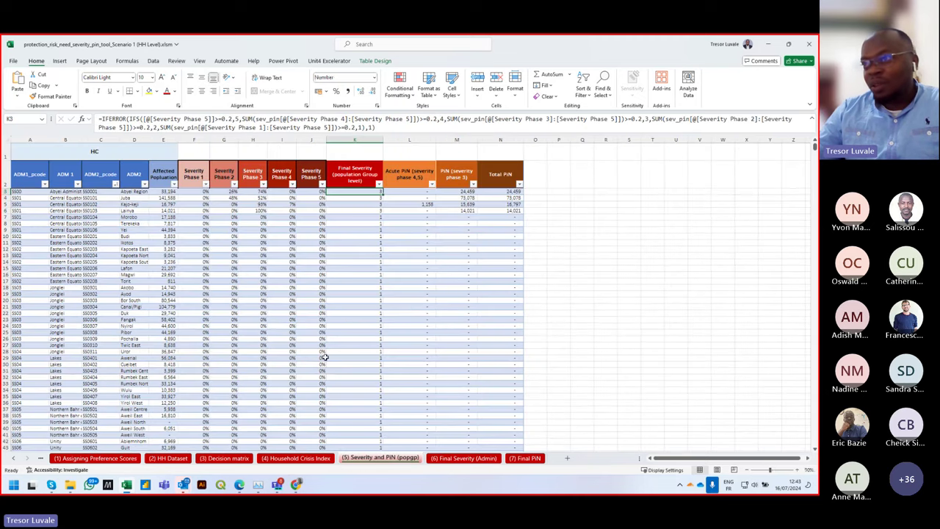
left_click(144, 185)
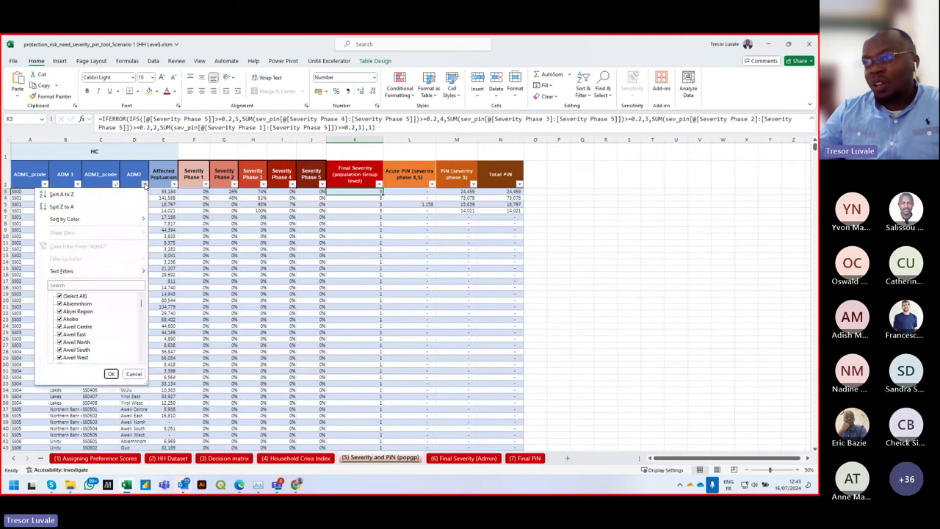
left_click(80, 285)
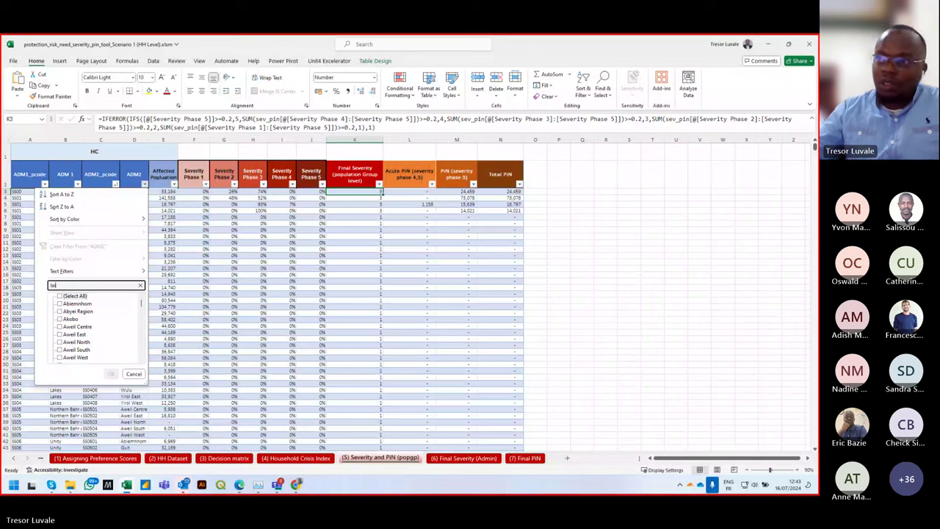
type("Lainya")
left_click(111, 374)
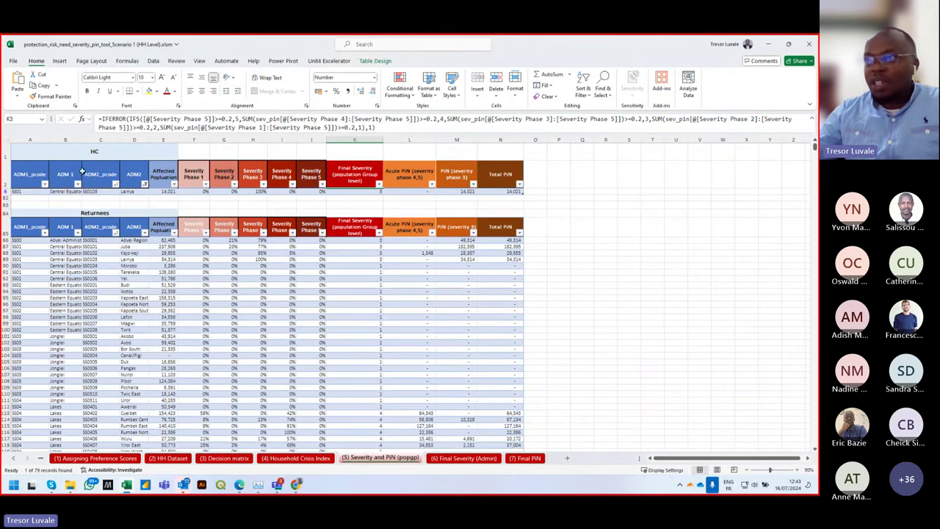
- Filter the Returnees table's ADM2 column to Lainya
left_click(97, 155)
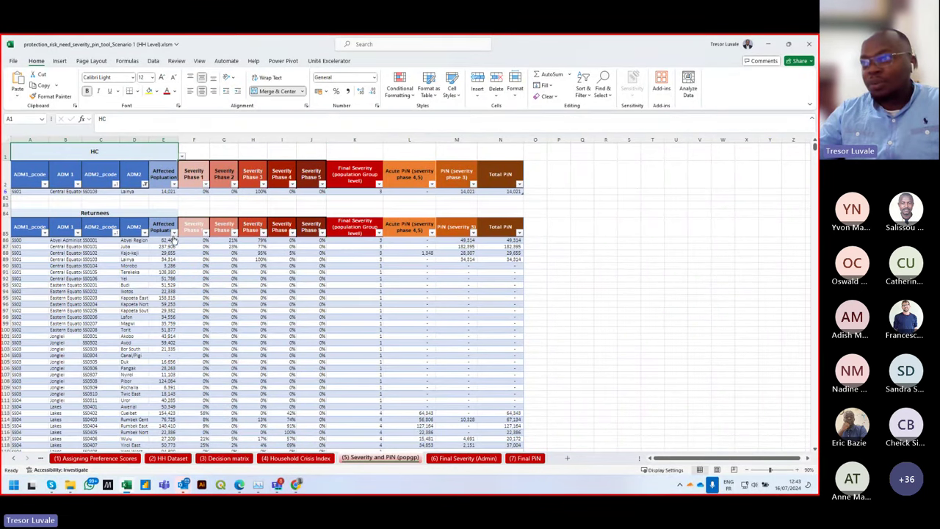
left_click(139, 229)
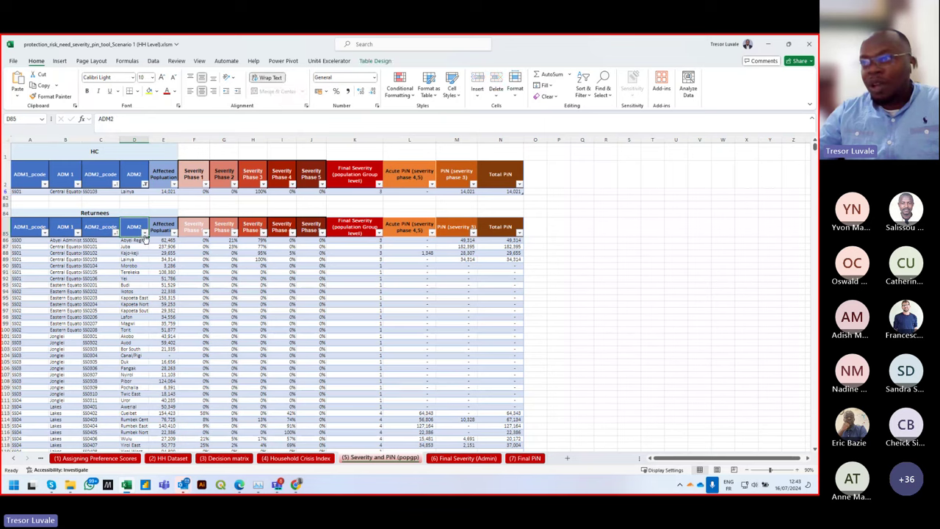
left_click(145, 233)
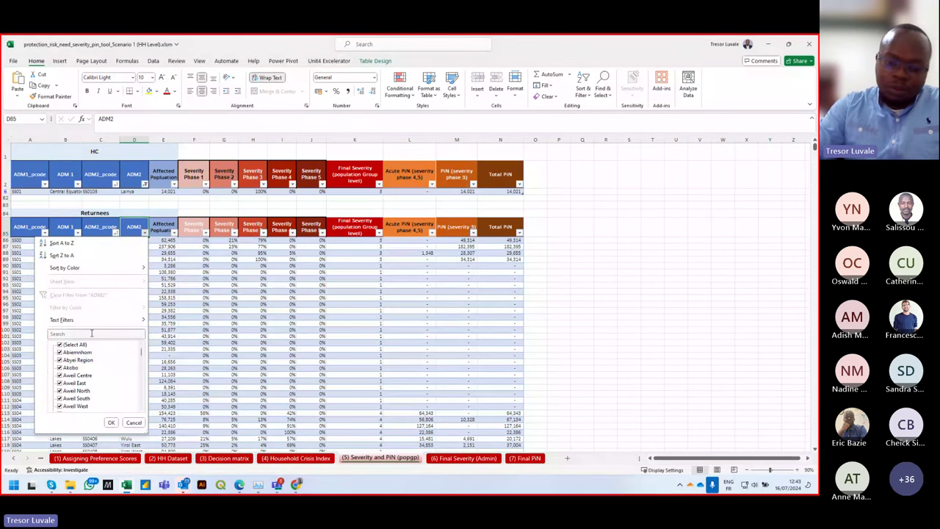
left_click(92, 333)
type("tay")
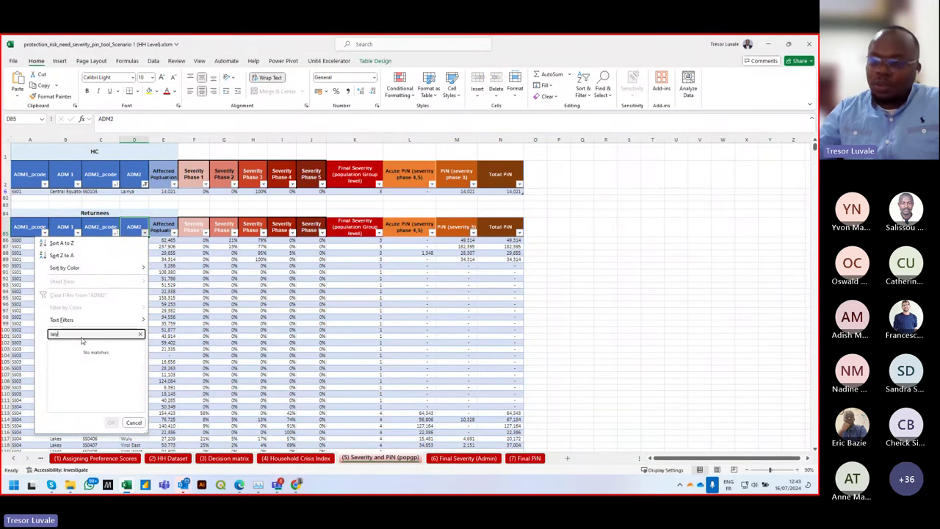
key("BackSpace")
key("BackSpace")
key("BackSpace")
type("lai")
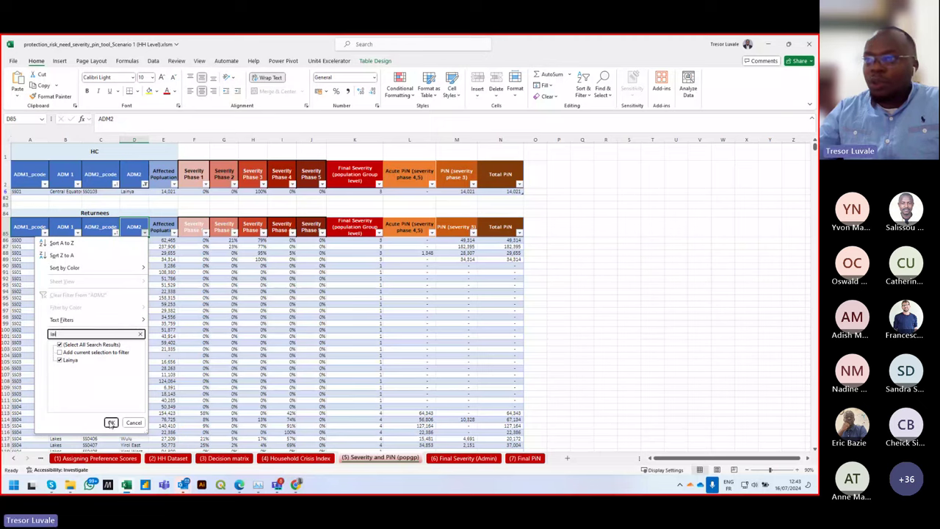
left_click(111, 423)
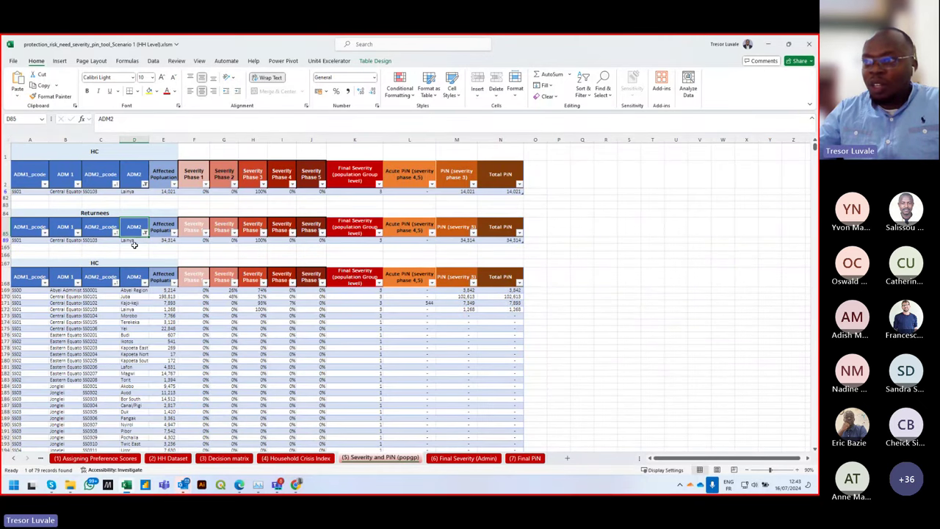
- Filter the ADM2 column of the third table, headed in row 168, to Lainya
left_click(145, 283)
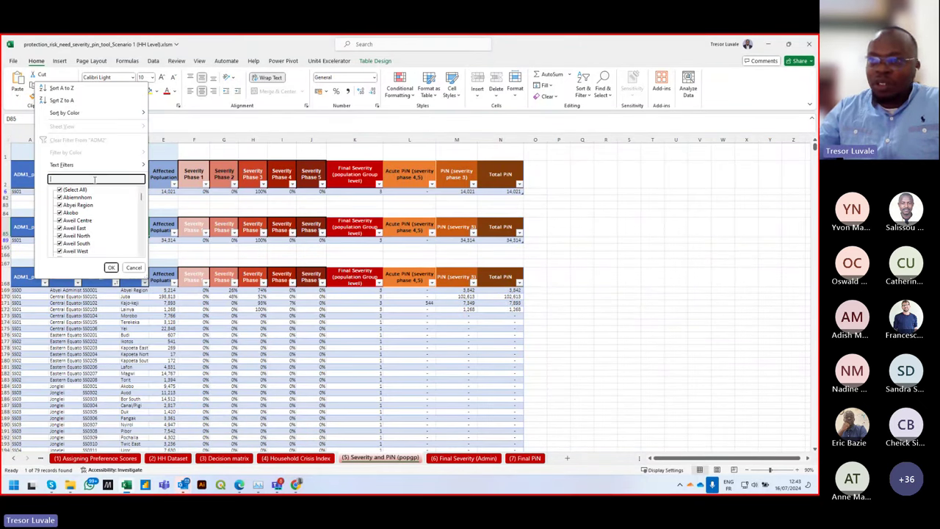
type("lain")
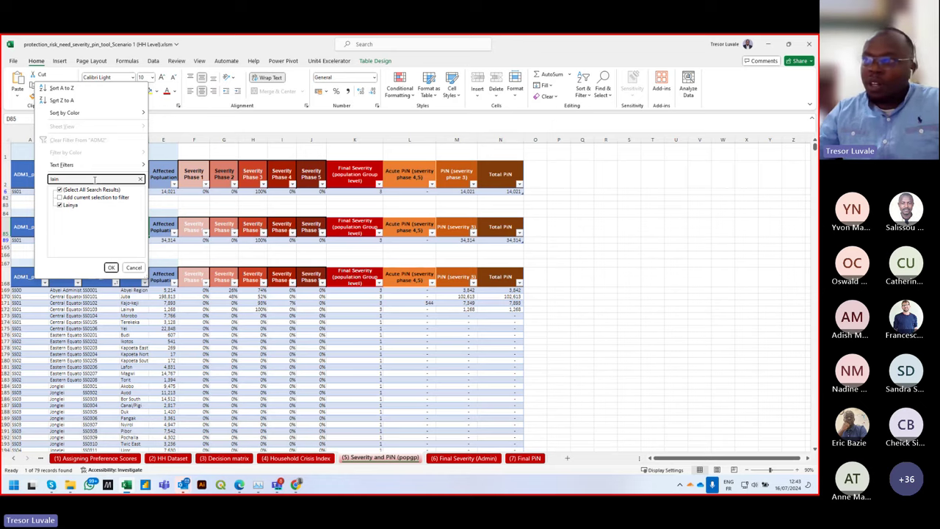
left_click(111, 266)
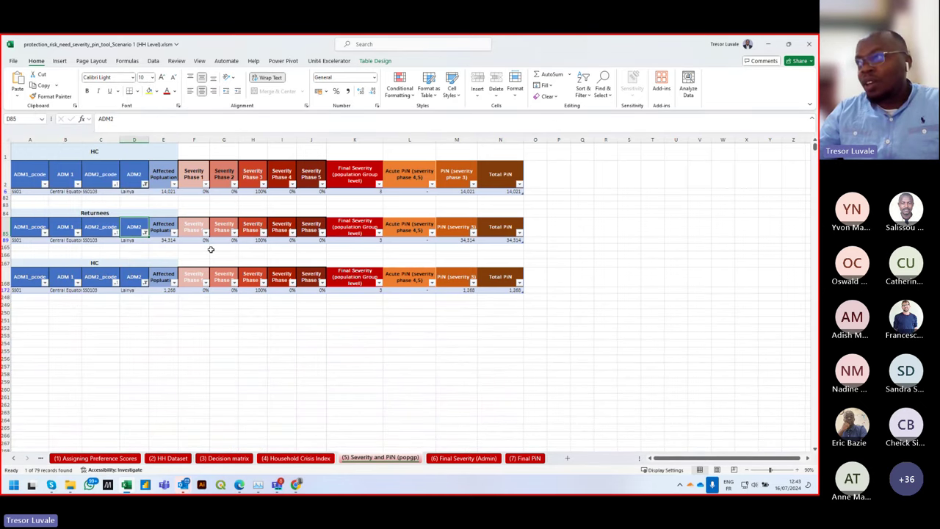
- Compare Lainya's population group Final Severity across the three filtered tables in K6, K89 and K172
left_click(368, 191)
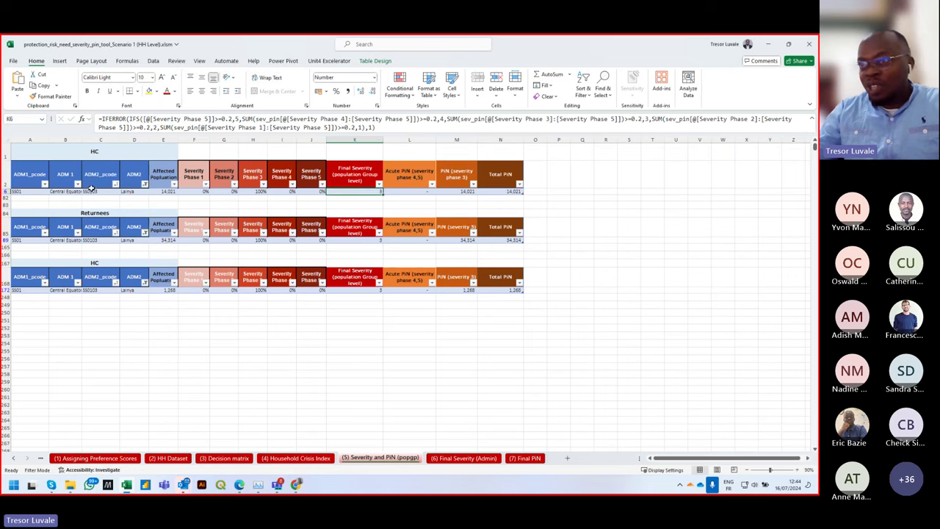
left_click(6, 192)
left_click(346, 204)
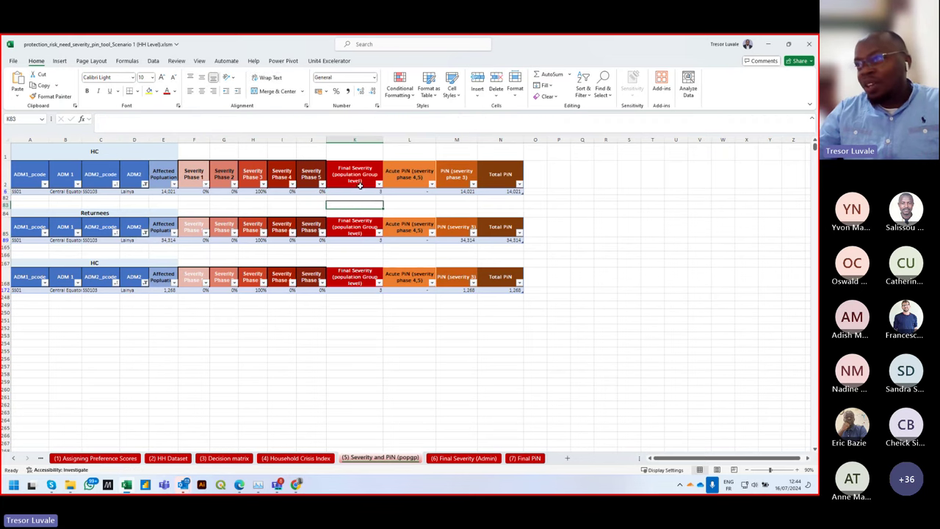
left_click(361, 191)
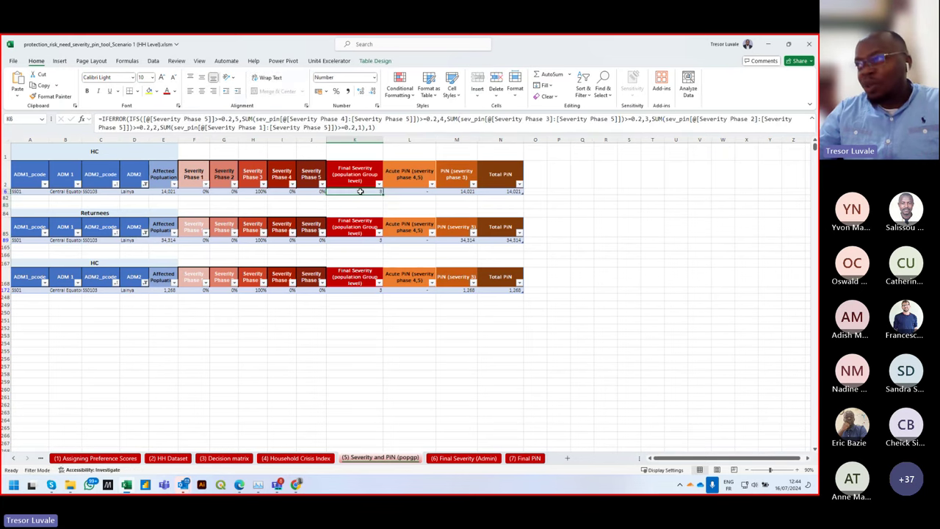
left_click(365, 239)
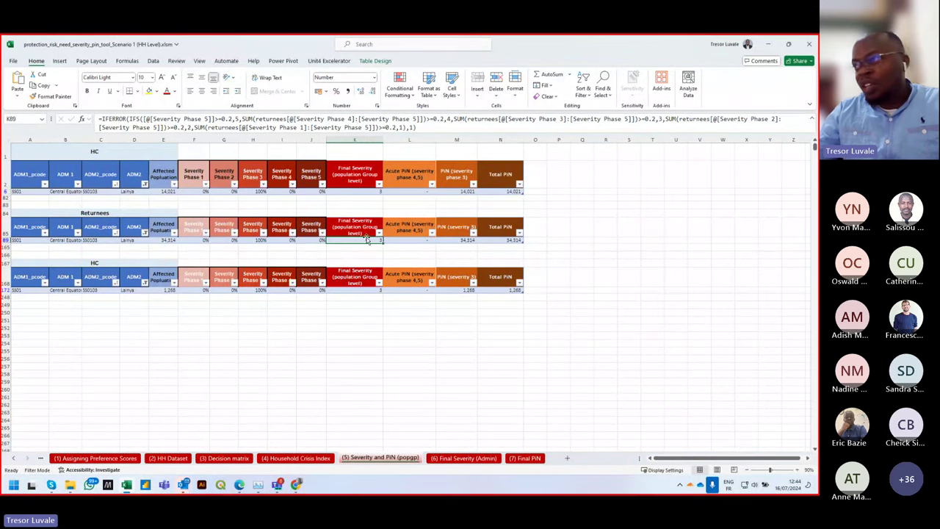
left_click(358, 290)
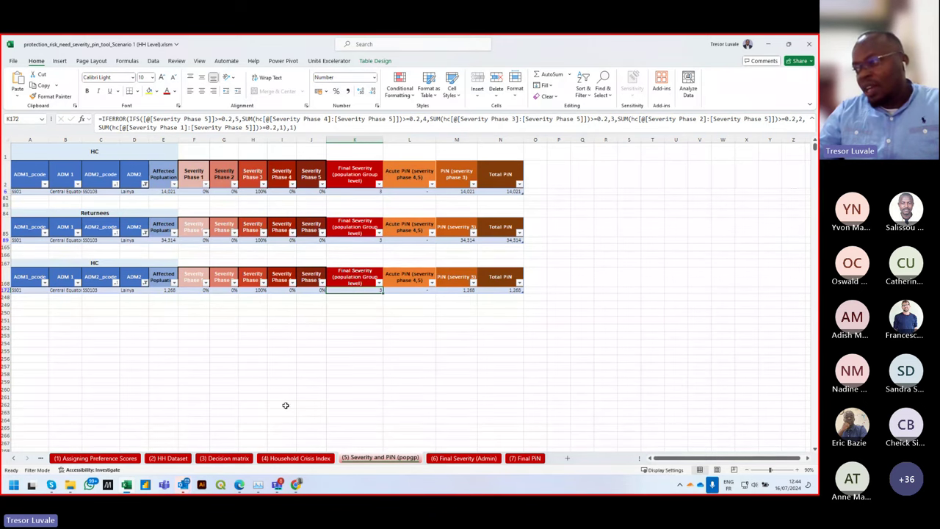
- Find Cueibet's row on the (6) Final Severity (Admin) sheet and select its ADM2 name in D30
left_click(464, 458)
scroll(213, 264, "down", 3)
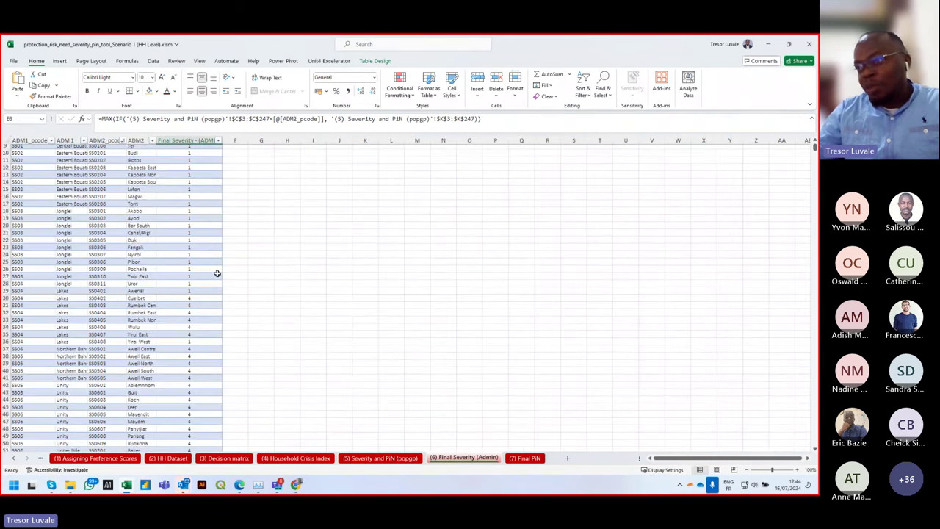
scroll(218, 273, "up", 1)
left_click(198, 313)
left_click(149, 312)
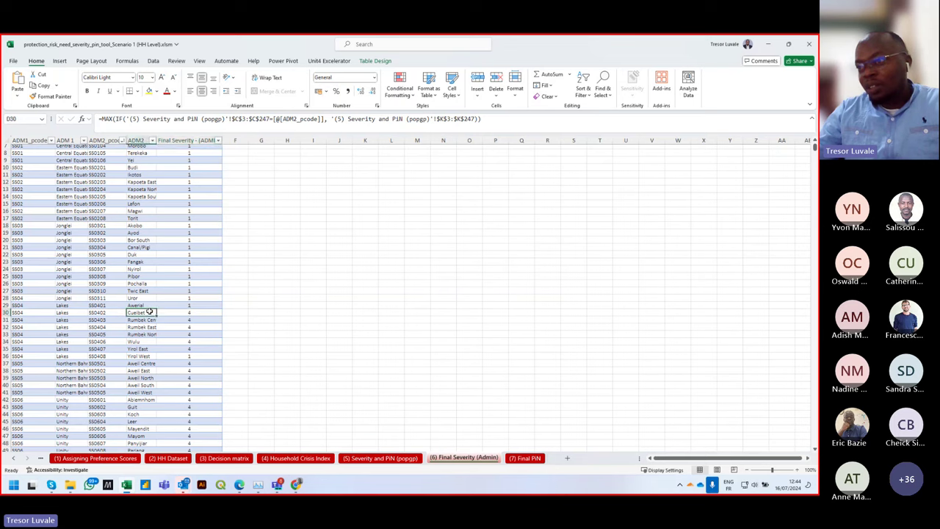
- Return to the (5) Severity and PiN (popgp) sheet and filter the first HC table's ADM2 column to Cueibet
left_click(378, 458)
left_click(145, 183)
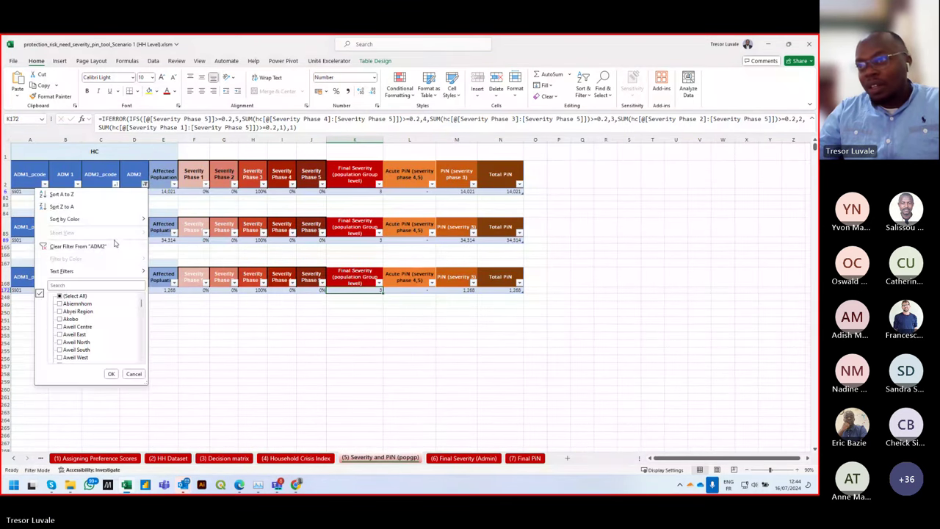
left_click(91, 285)
type("Cuelbet")
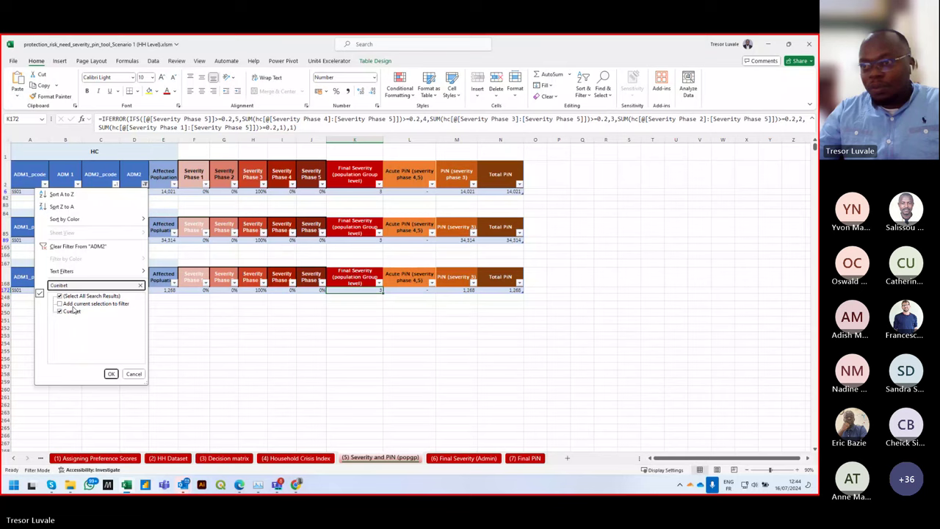
left_click(111, 374)
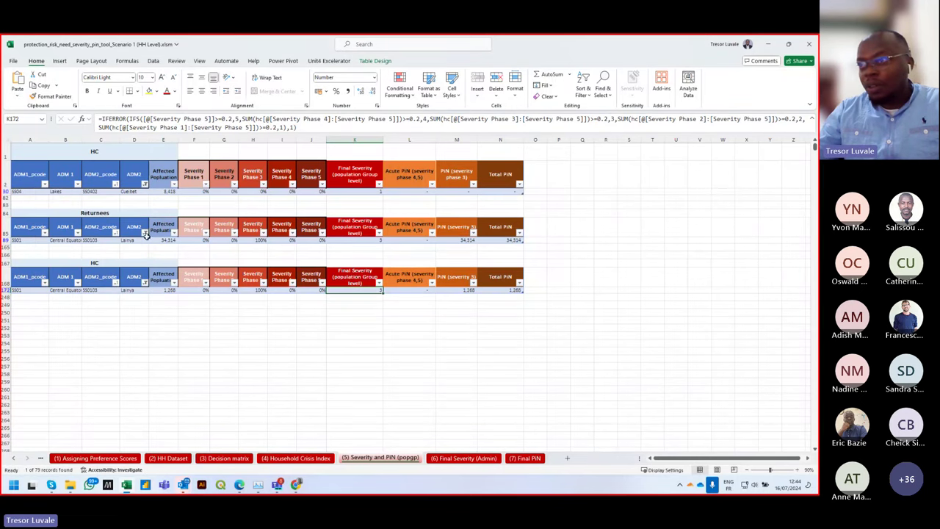
- Filter the Returnees table's ADM2 column to Cueibet
left_click(145, 232)
left_click(82, 334)
type("Cueibet")
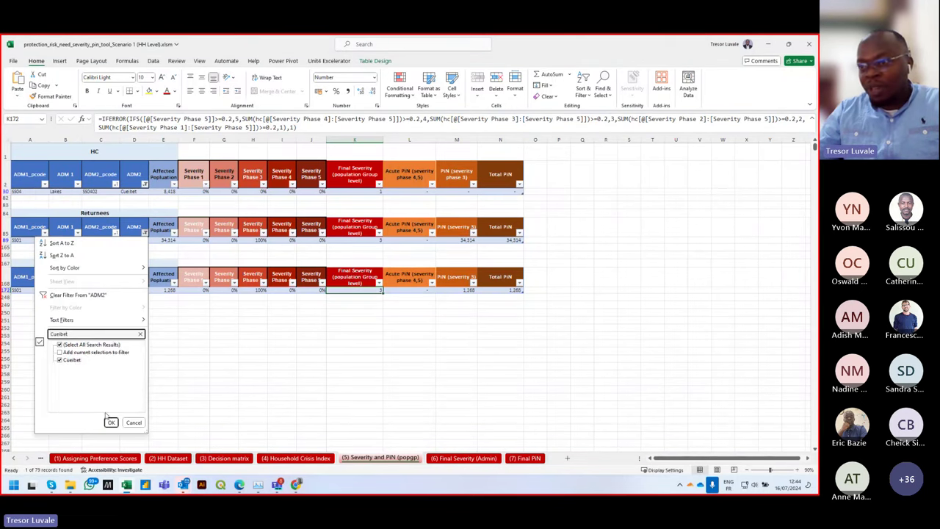
left_click(111, 422)
- Filter the ADM2 column of the third table, headed in row 168, to Cueibet
left_click(144, 283)
left_click(92, 178)
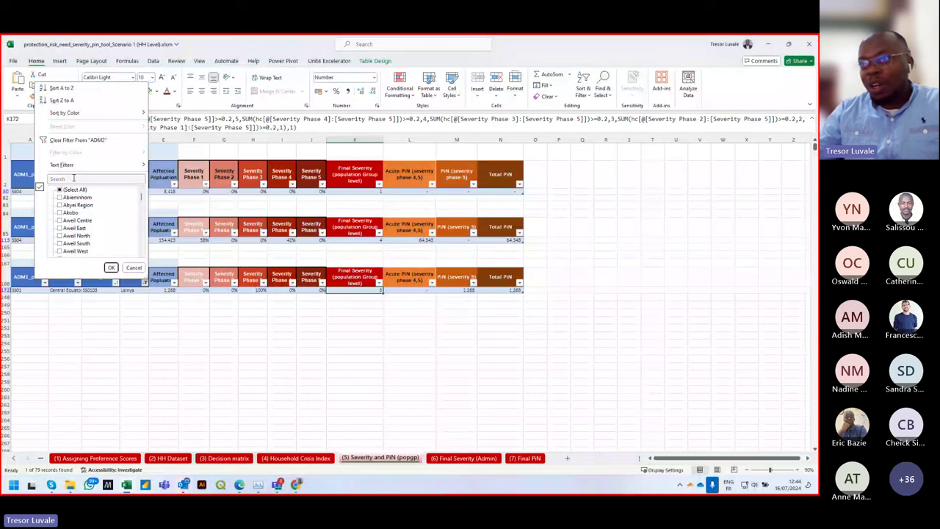
type("Cueibet")
left_click(111, 268)
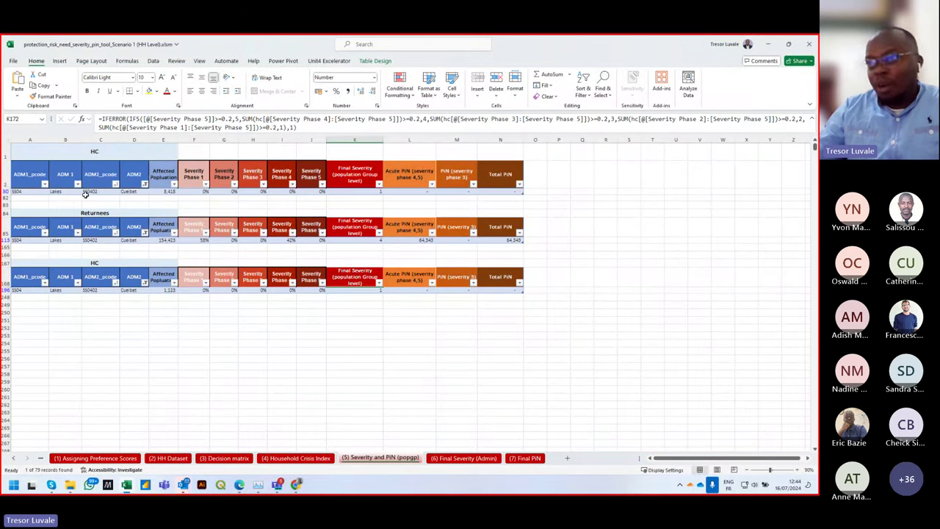
- Compare Cueibet's population group Final Severity across the three filtered tables in K30, K113 and K196
left_click(342, 191)
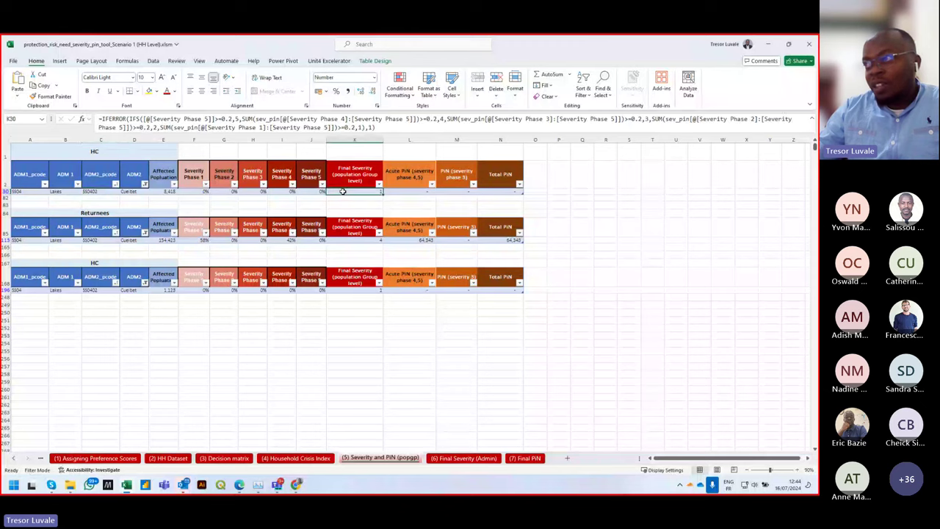
left_click(6, 241)
left_click(373, 240)
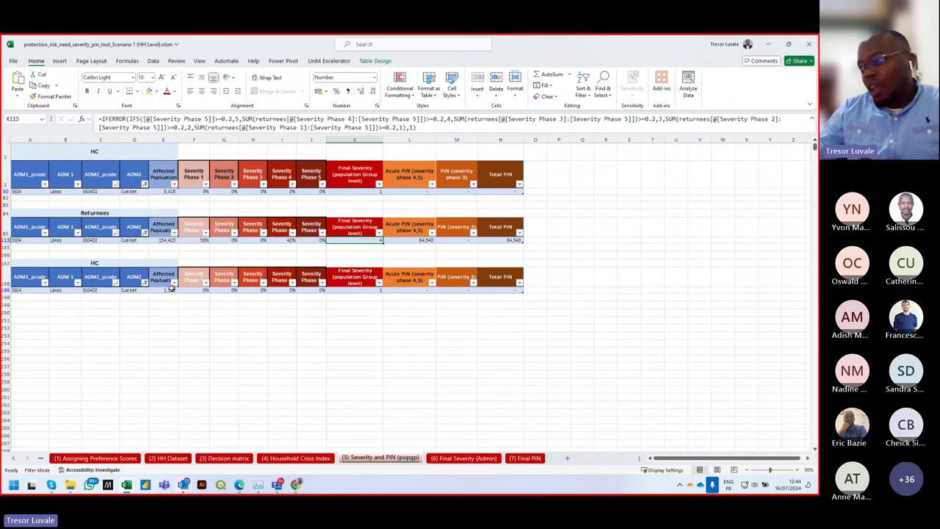
left_click(6, 291)
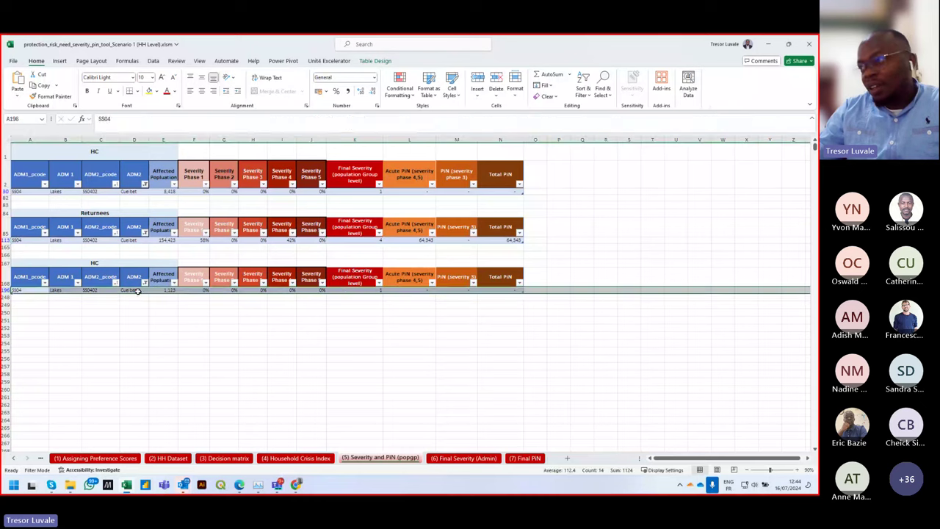
left_click(373, 290)
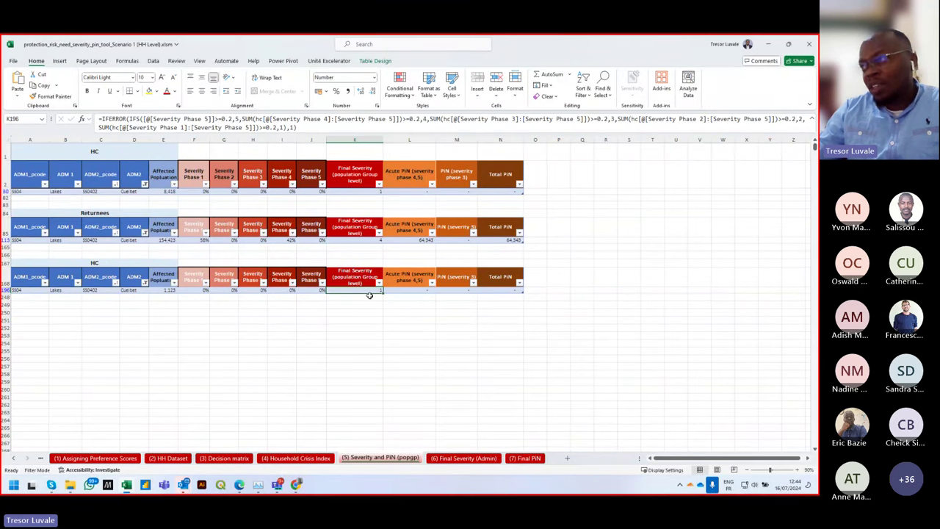
left_click(369, 193)
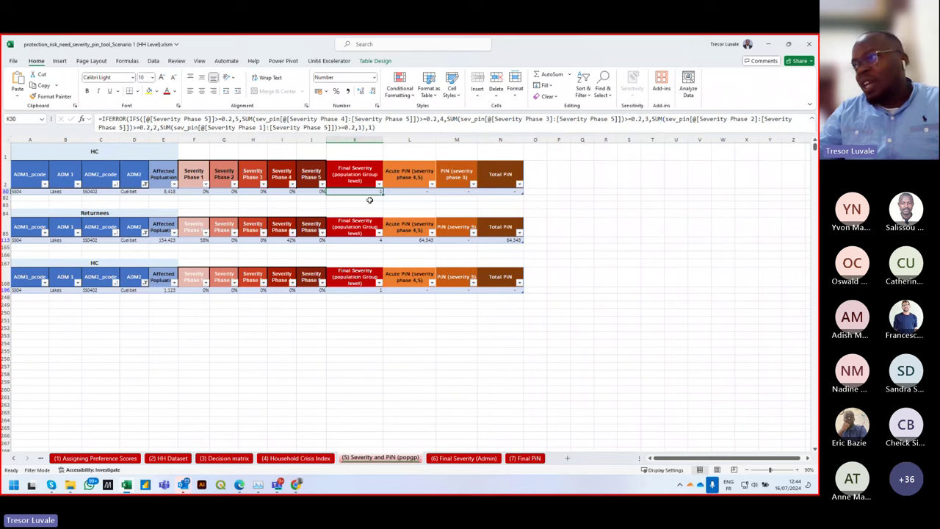
left_click(375, 239)
left_click(371, 291)
left_click(372, 239)
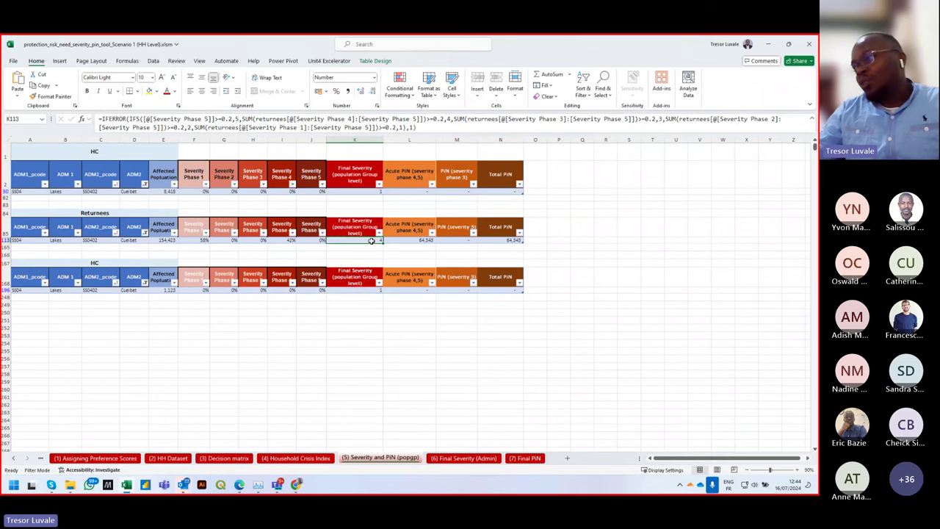
- Check Cueibet's admin-level Final Severity formula in E30 on the (6) Final Severity (Admin) sheet
left_click(463, 458)
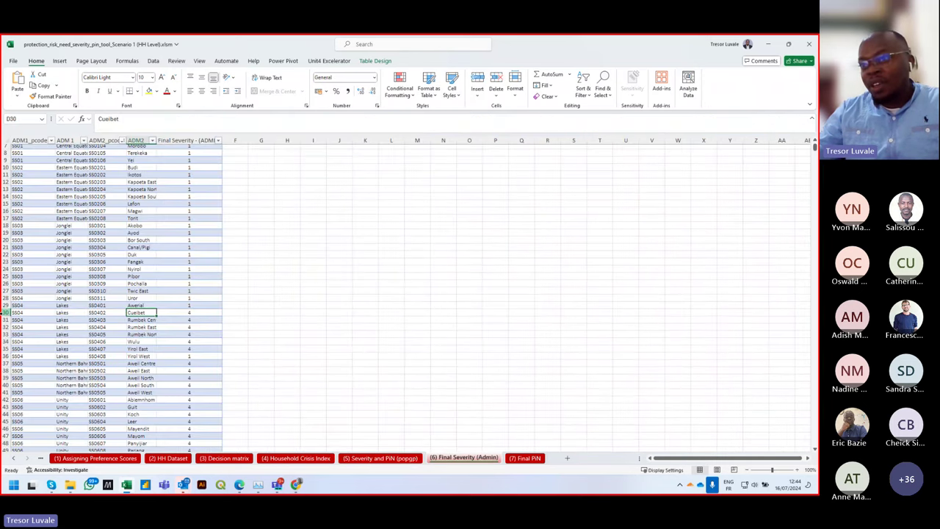
left_click(188, 312)
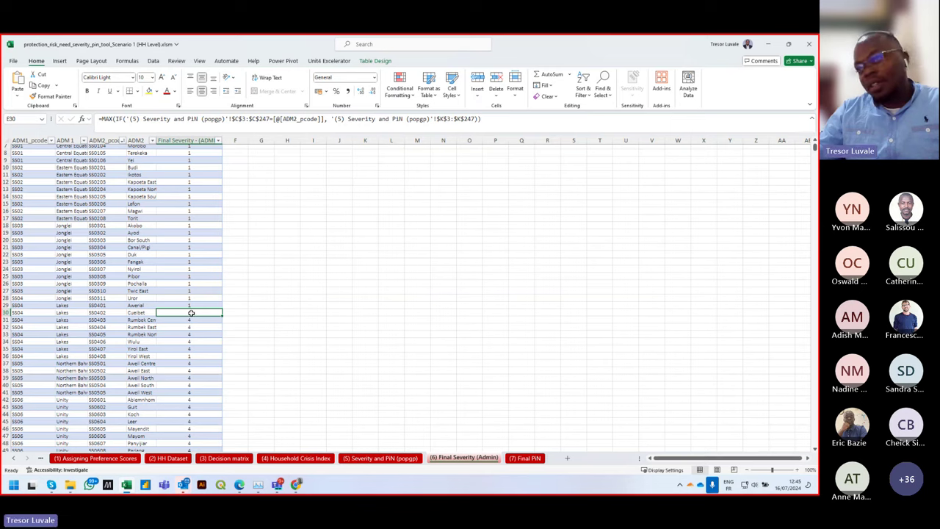
scroll(172, 312, "up", 2)
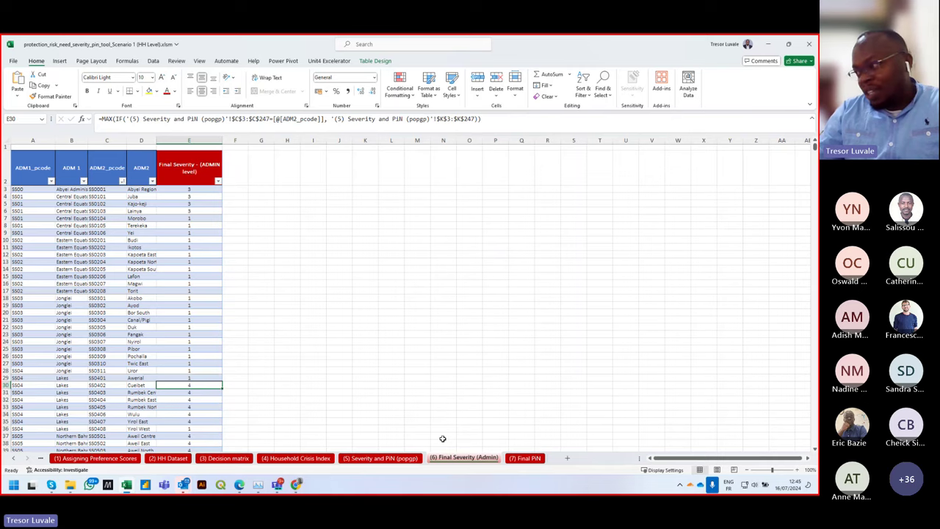
- Fit the ADM2 column's width to its contents on the (7) Final PiN sheet and inspect the population group PiN columns
left_click(526, 459)
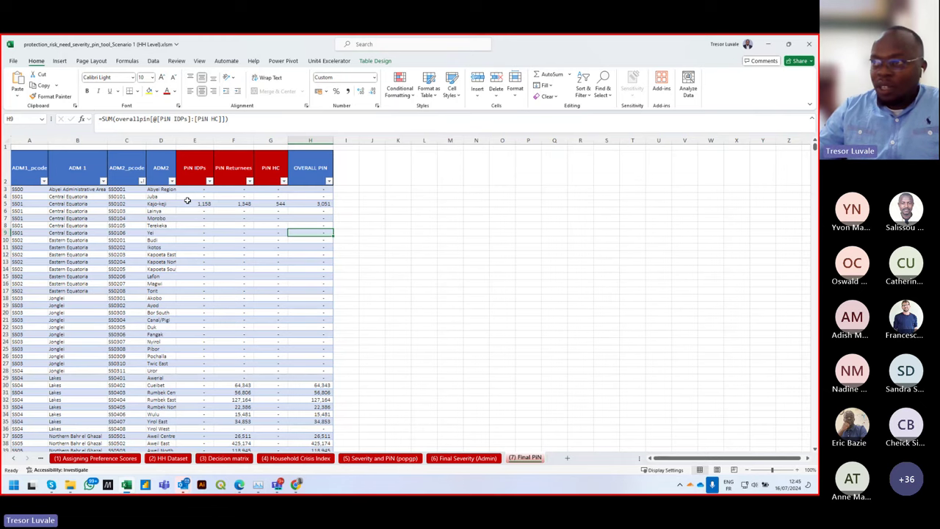
double_click(177, 140)
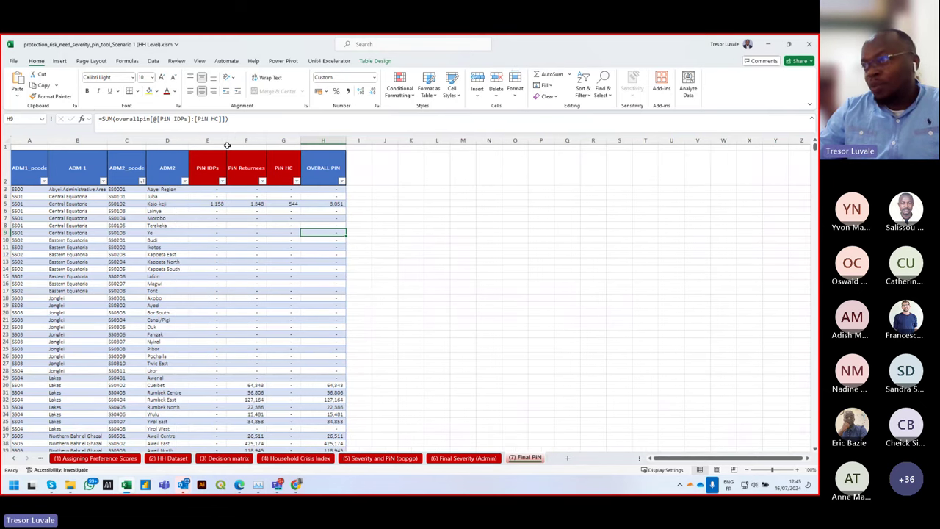
left_click(221, 196)
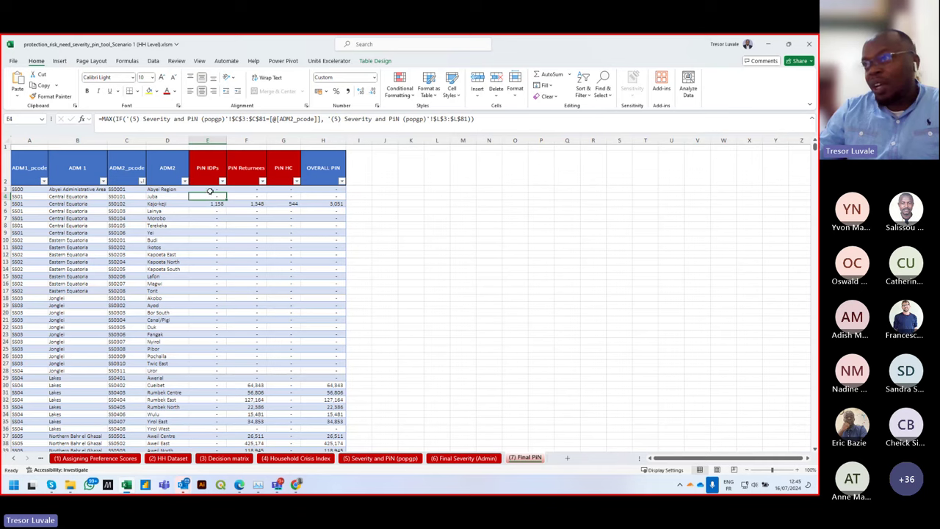
left_click_drag(211, 190, 289, 233)
- Check Kajo-keji's Overall PiN formula in H5 and look over the Overall PiN column
left_click(319, 203)
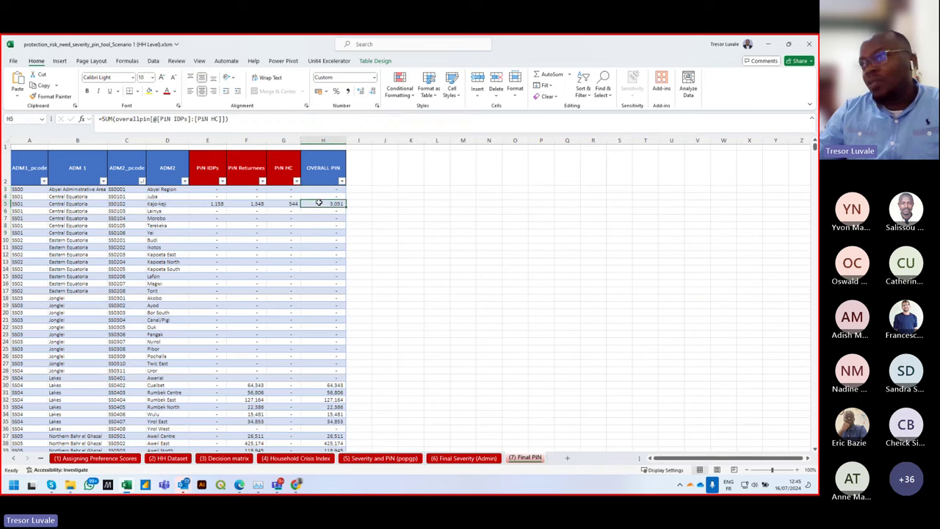
double_click(319, 203)
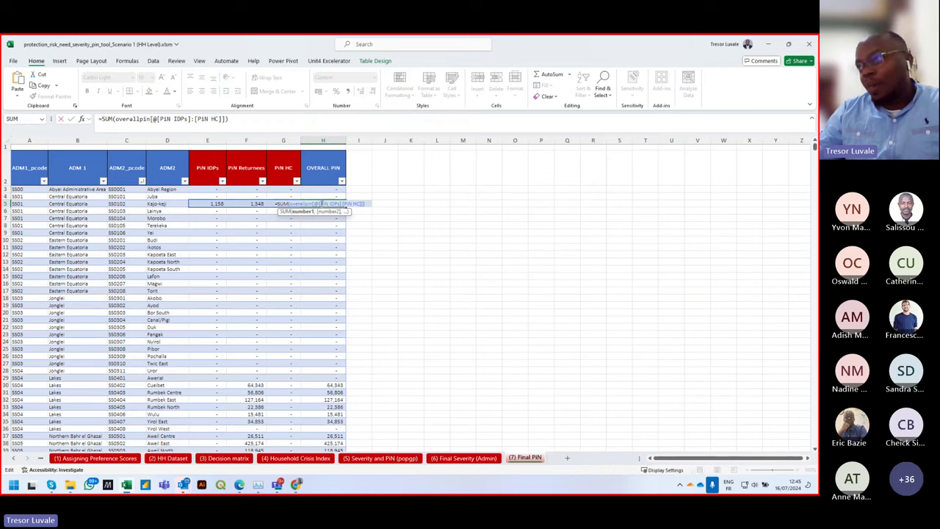
key("Escape")
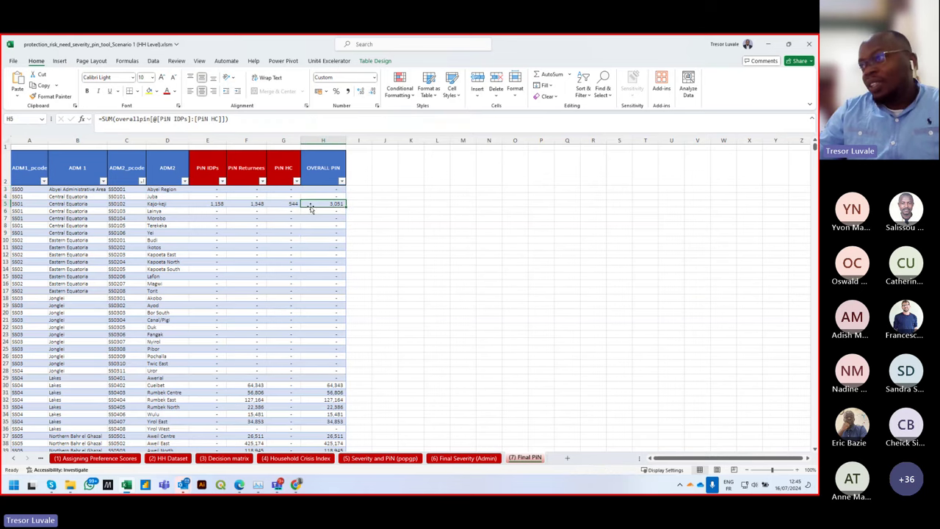
left_click_drag(321, 194, 320, 335)
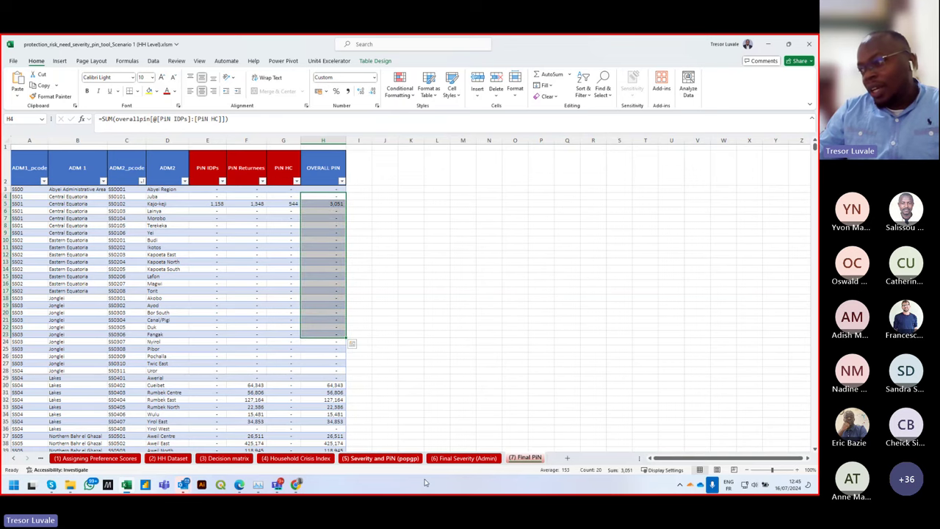
left_click(246, 204)
- Show all ADM2 areas in the first table, headed in row 2, on the (5) Severity and PiN (popgp) sheet
left_click(391, 458)
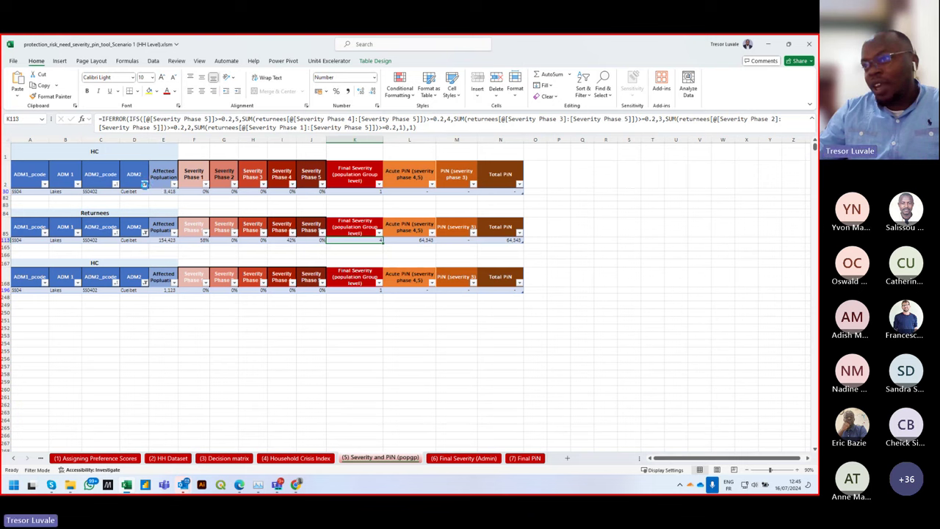
left_click(145, 185)
left_click(66, 298)
left_click(110, 372)
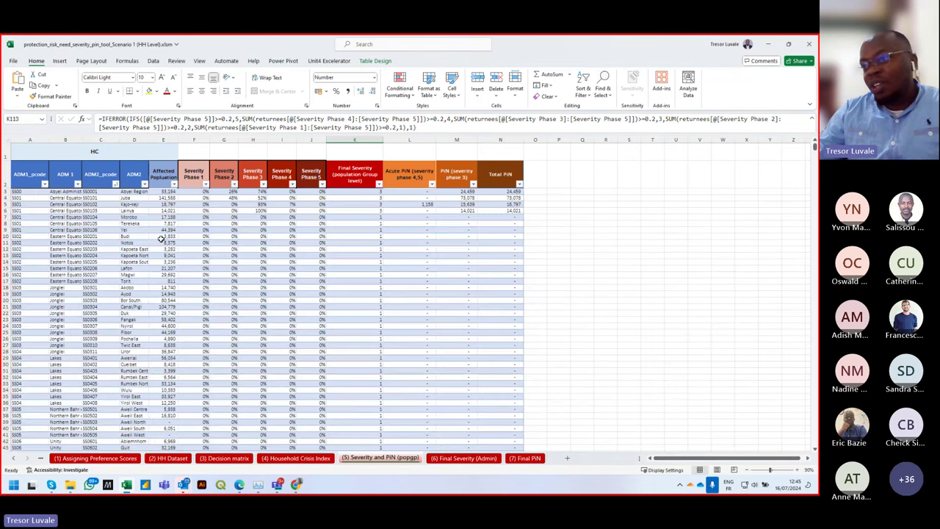
- Show all ADM2 areas in the Returnees table and look through its rows down to the third table
scroll(160, 238, "down", 20)
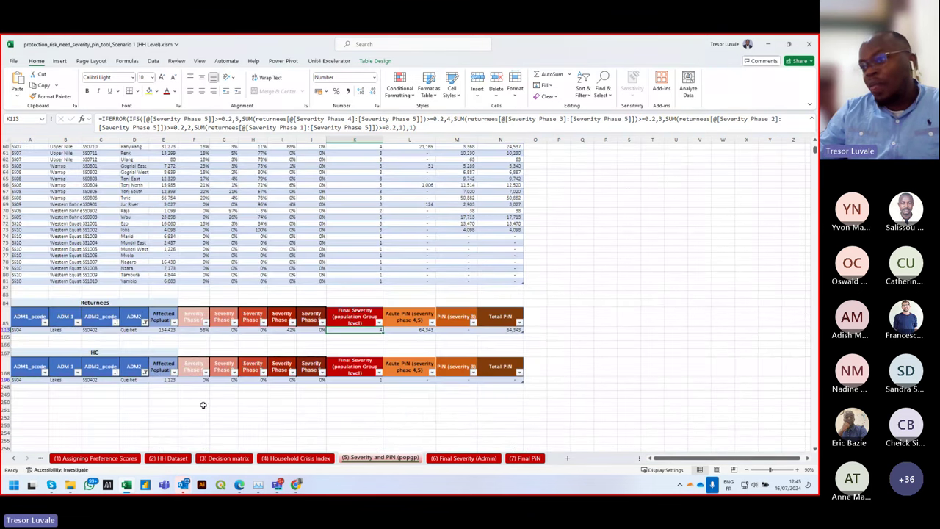
left_click(145, 322)
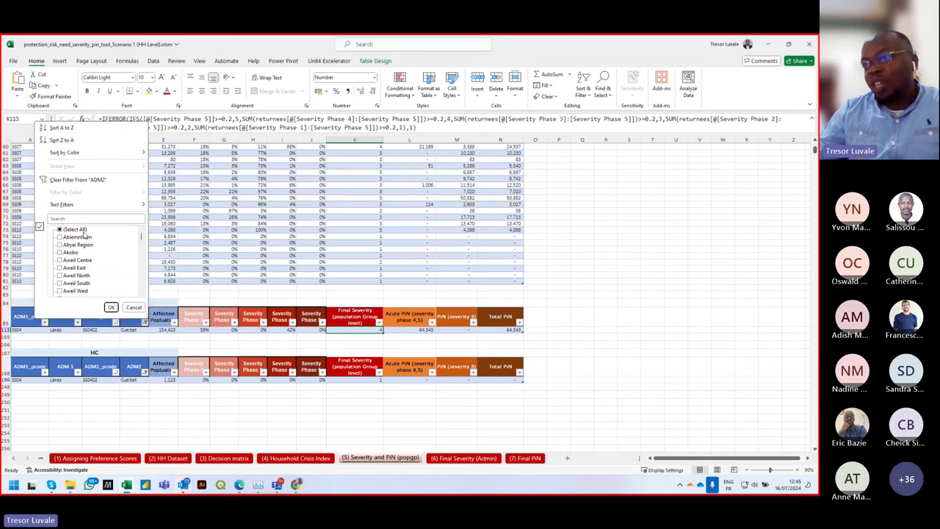
left_click(75, 230)
left_click(111, 307)
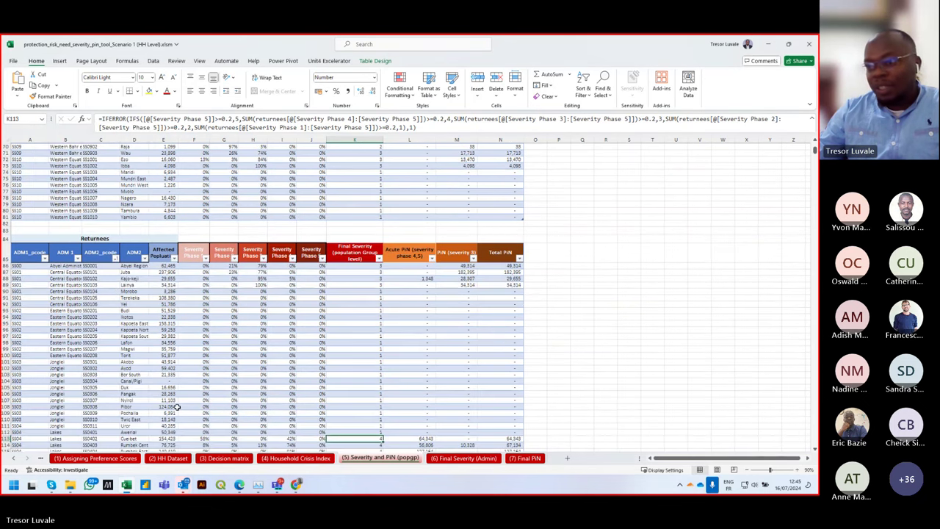
scroll(177, 407, "down", 12)
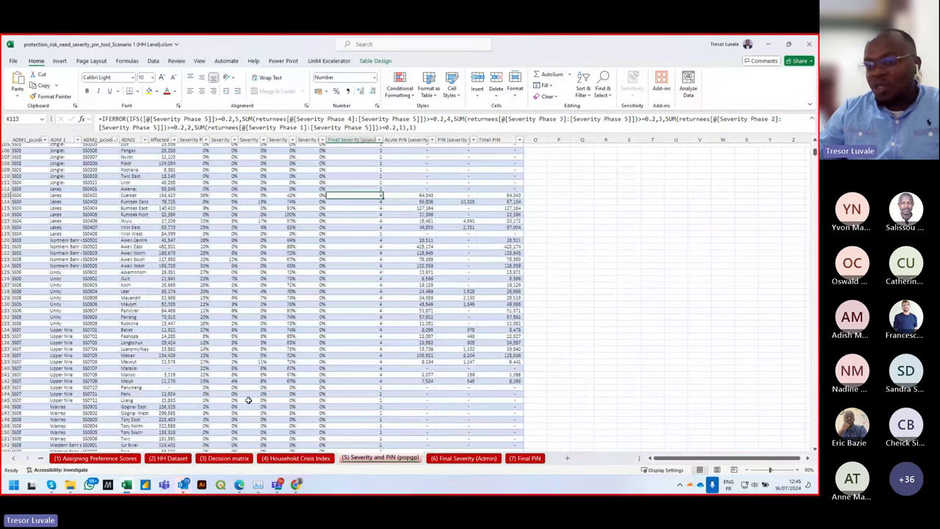
scroll(248, 400, "down", 6)
scroll(248, 330, "down", 3)
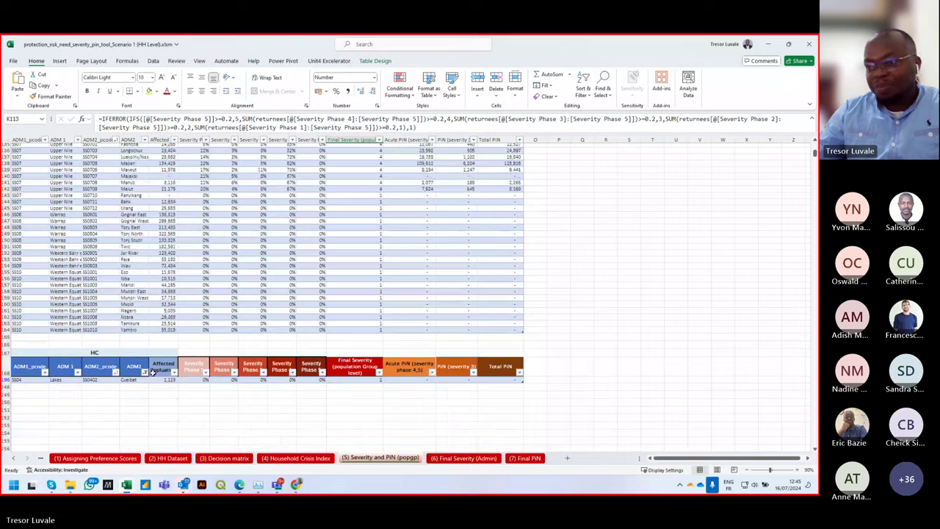
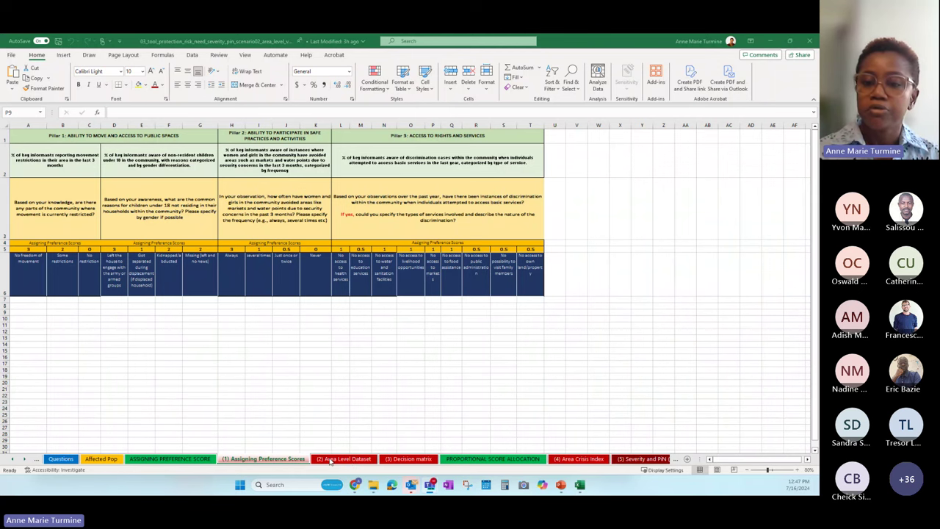
- Review the Area Level Dataset, Decision matrix, Area Crisis Index and PROPORTIONAL SCORE ALLOCATION sheets of the area-level scenario workbook
left_click(330, 461)
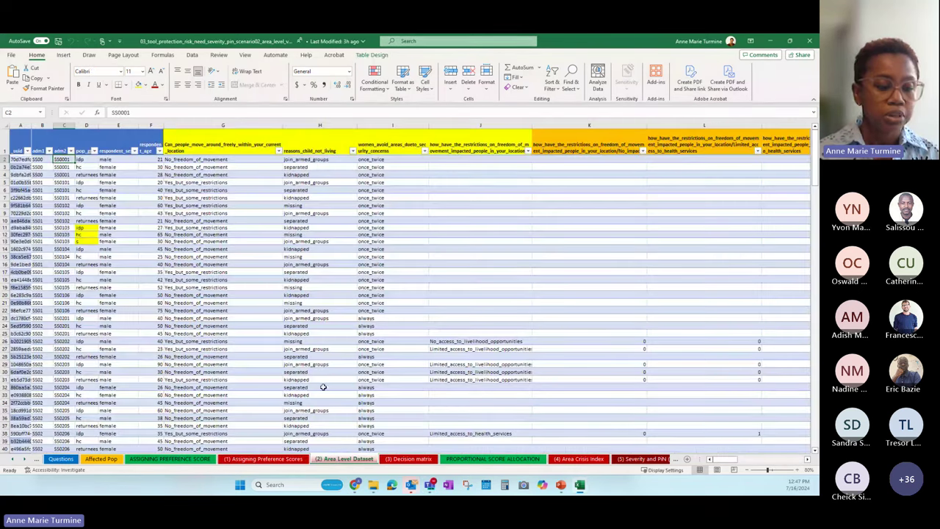
left_click(403, 460)
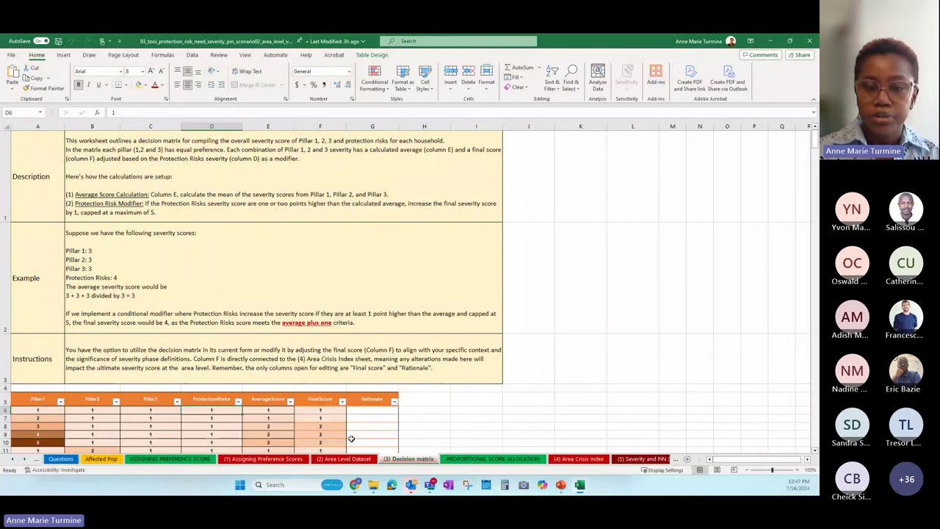
scroll(351, 438, "down", 3)
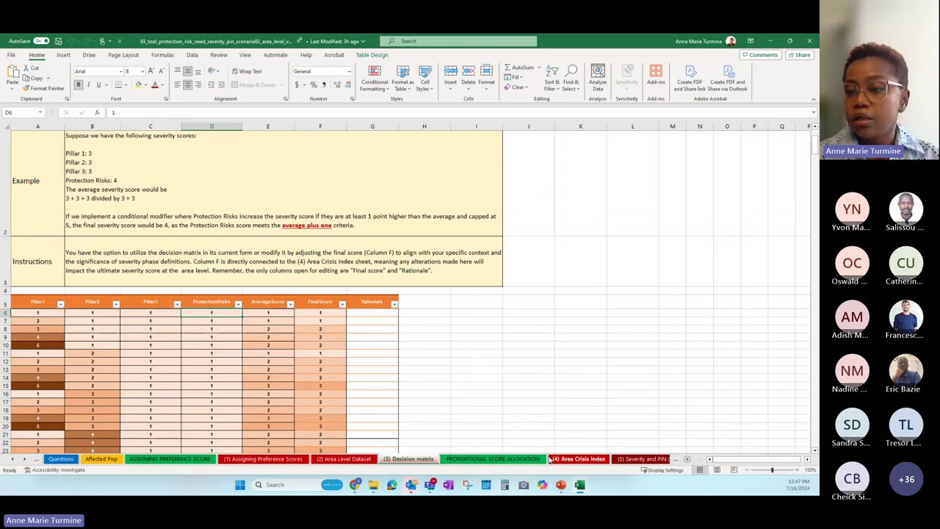
left_click(572, 461)
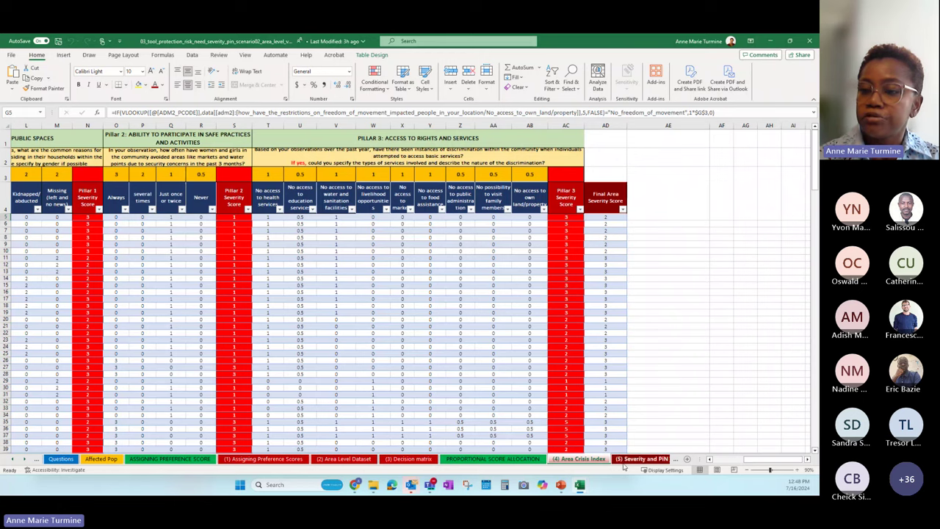
left_click(513, 461)
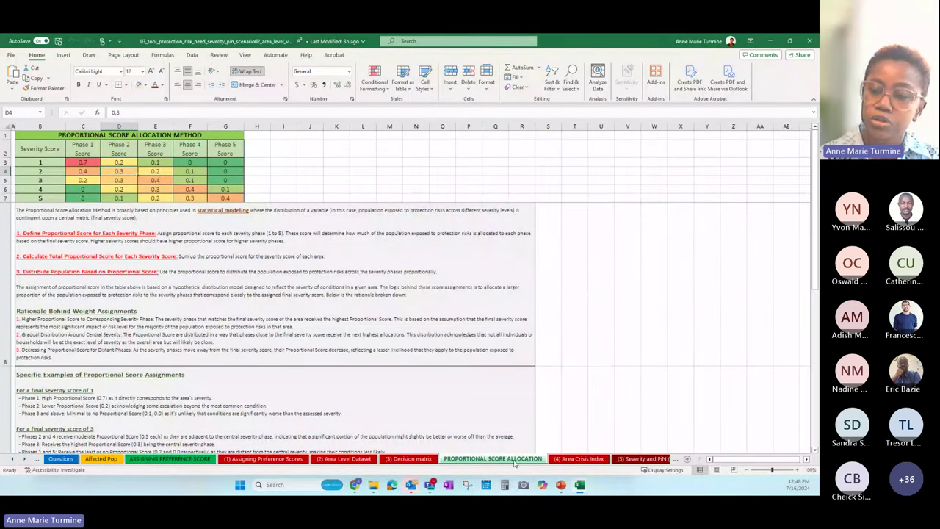
- Review the IDPs, Returnees, Host Community and Overall Severity & PiN sections on the area-level (5) Severity and PiN (popgp) sheet
left_click(636, 460)
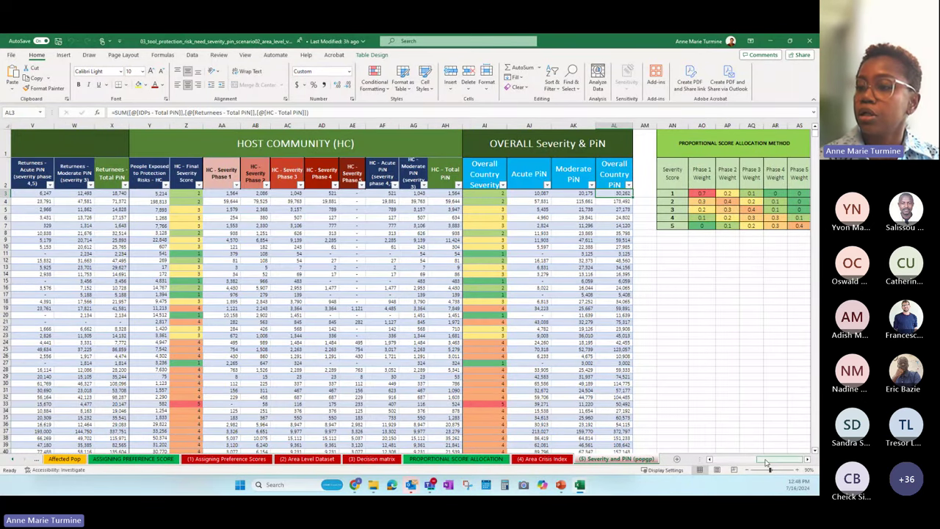
scroll(766, 462, "right", 1)
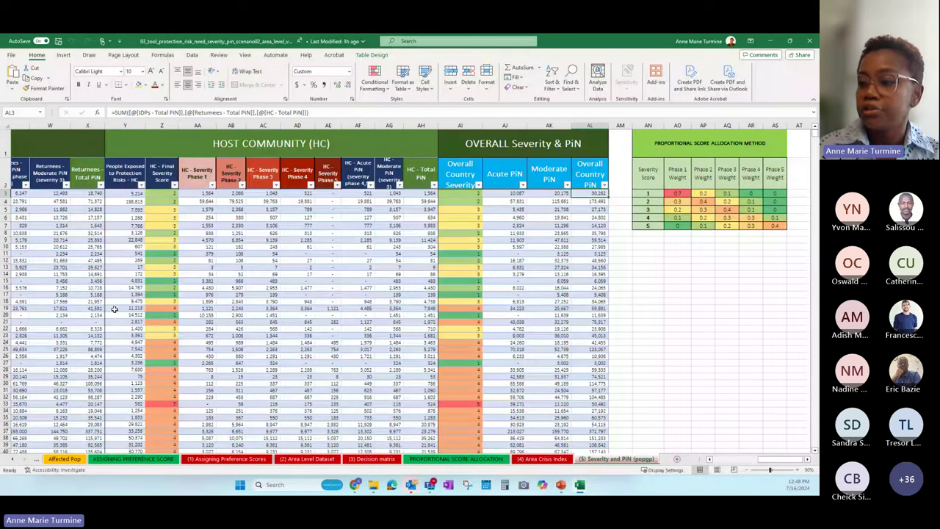
left_click_drag(740, 461, 711, 464)
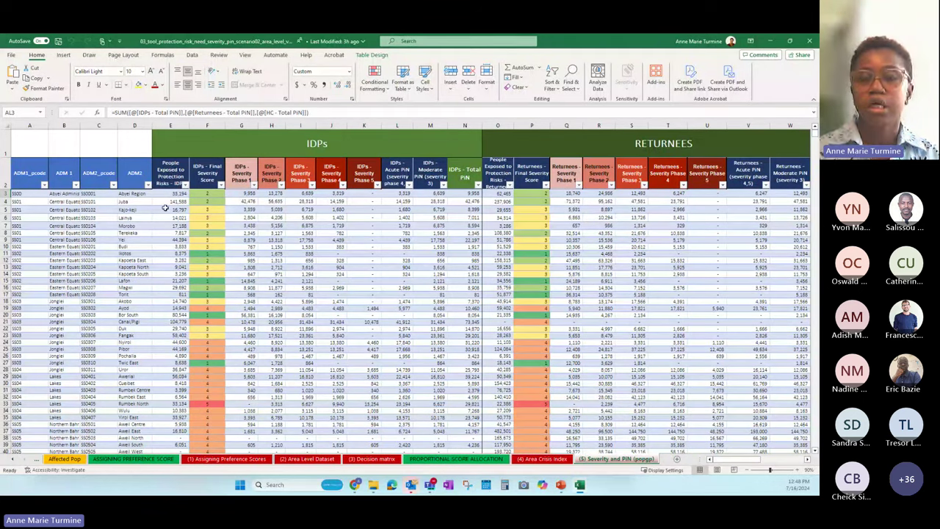
left_click(316, 144)
left_click(608, 144)
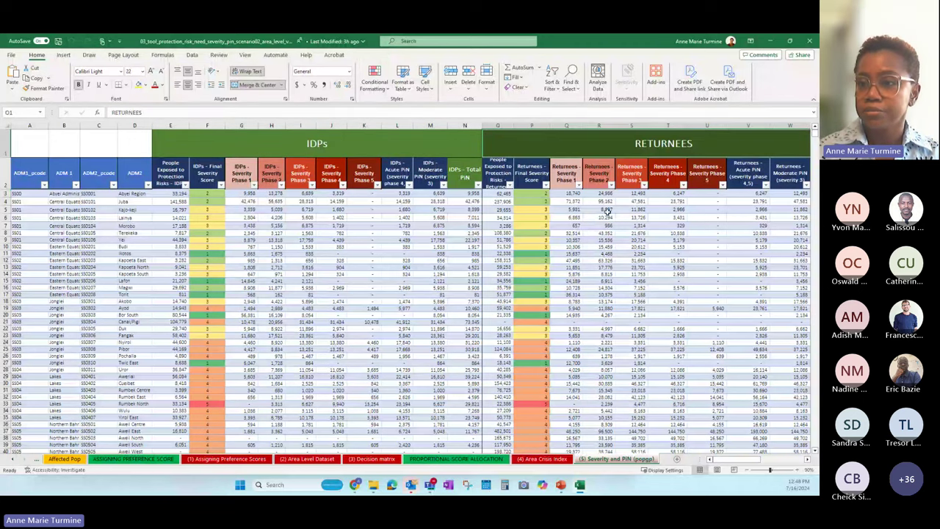
scroll(720, 440, "right", 3)
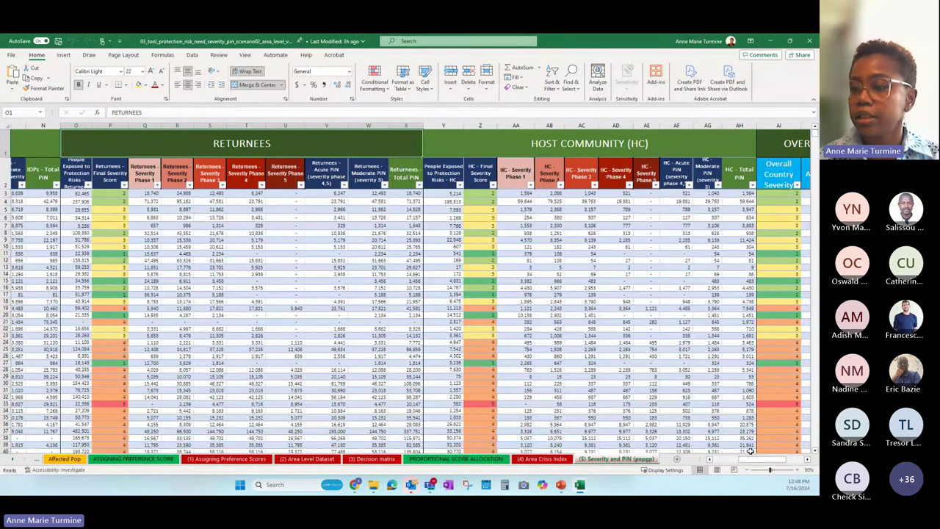
scroll(750, 451, "left", 5)
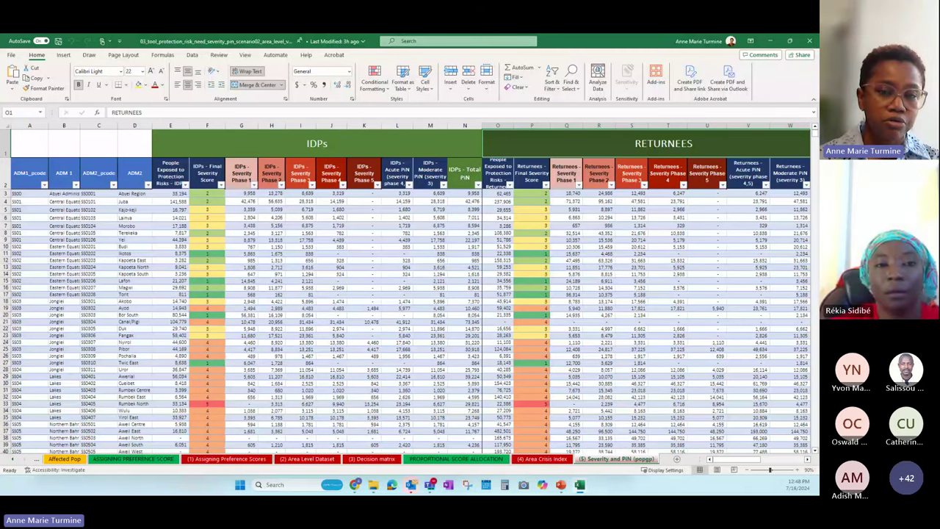
- Trace Abyei Region's IDPs Severity Phase 1 formula in G3 to the Proportional Score Allocation Method table starting in AN1
left_click(139, 193)
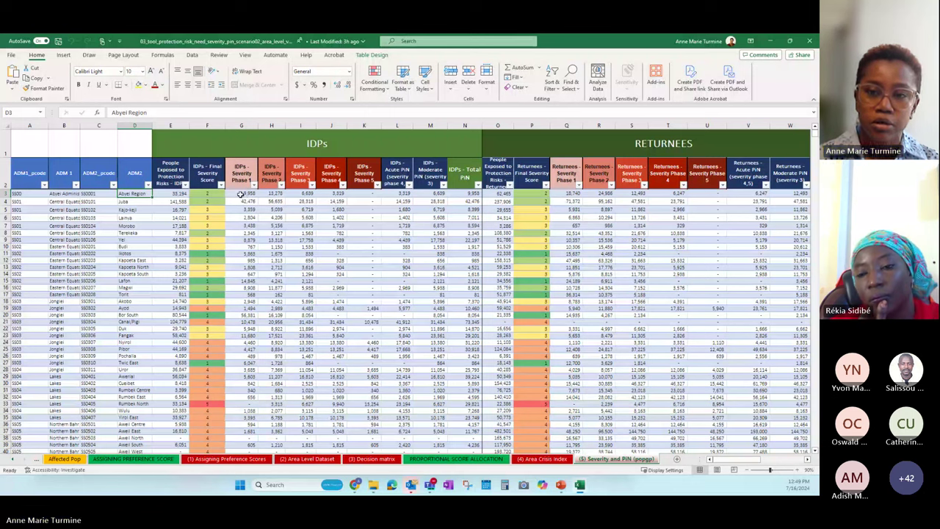
left_click(240, 194)
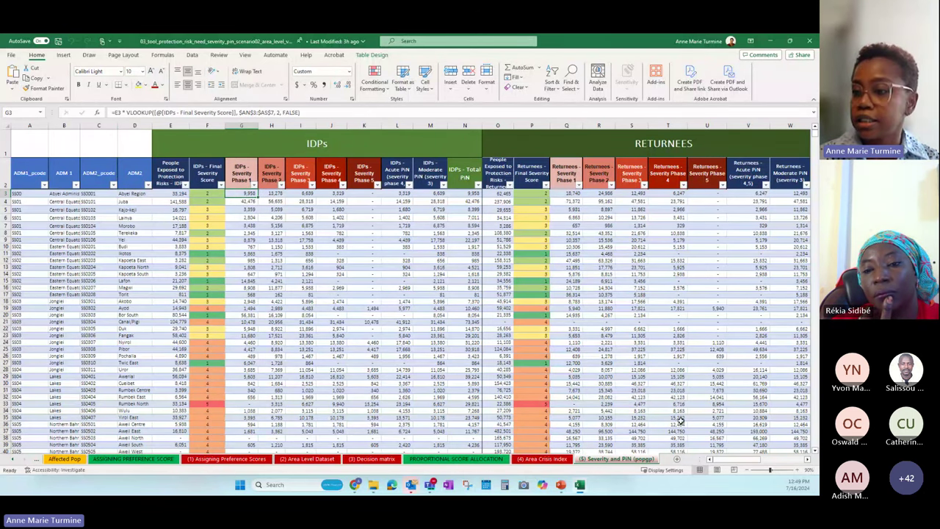
scroll(681, 420, "right", 10)
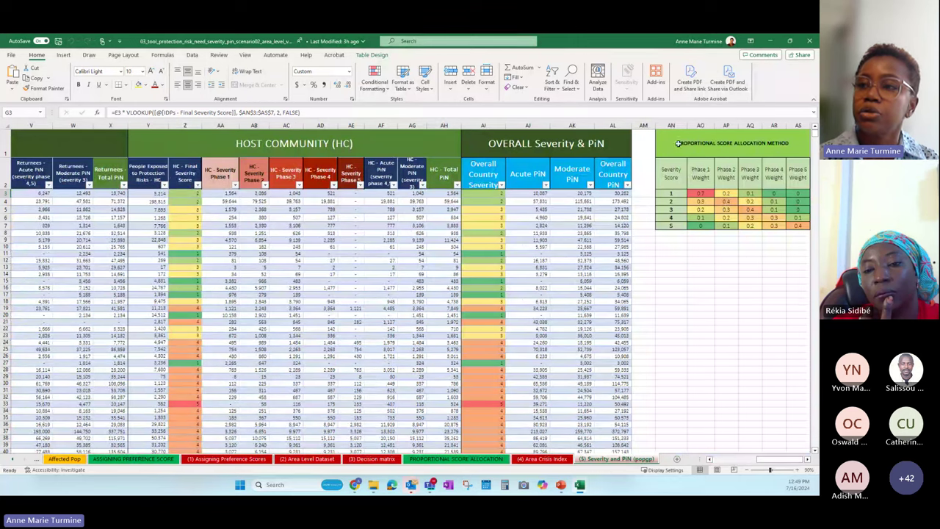
left_click(679, 144)
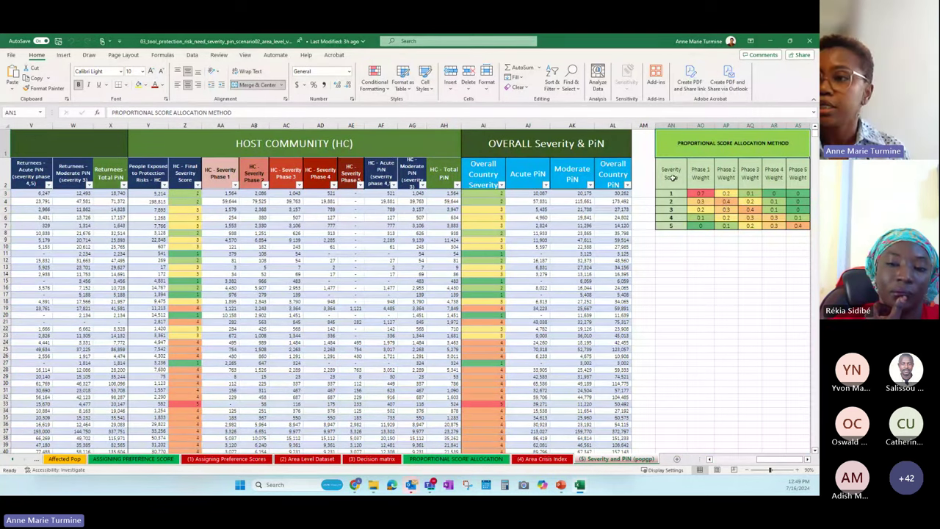
- Examine the allocation table's Severity Score column in AN2:AN7 against the Phase 1 to Phase 5 Weight headers in AO2:AS2
left_click(671, 177)
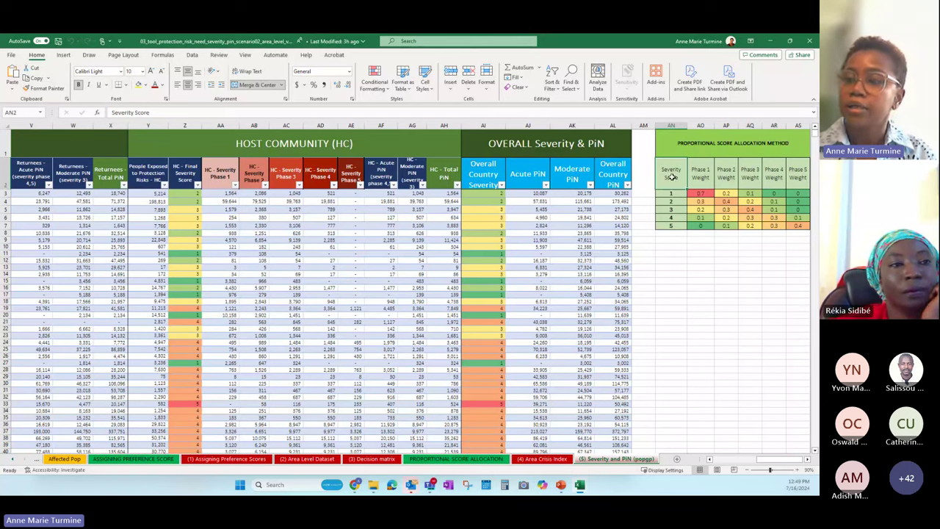
left_click_drag(670, 194, 670, 225)
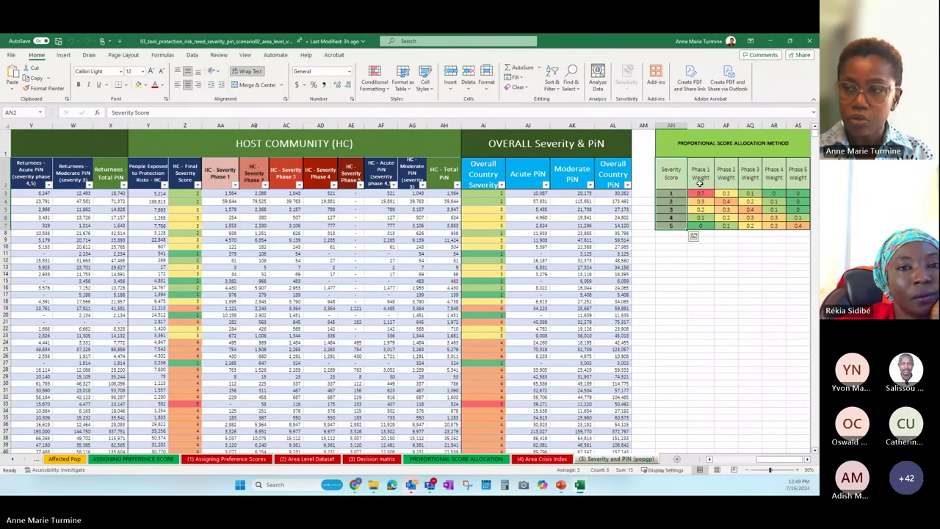
left_click(698, 179)
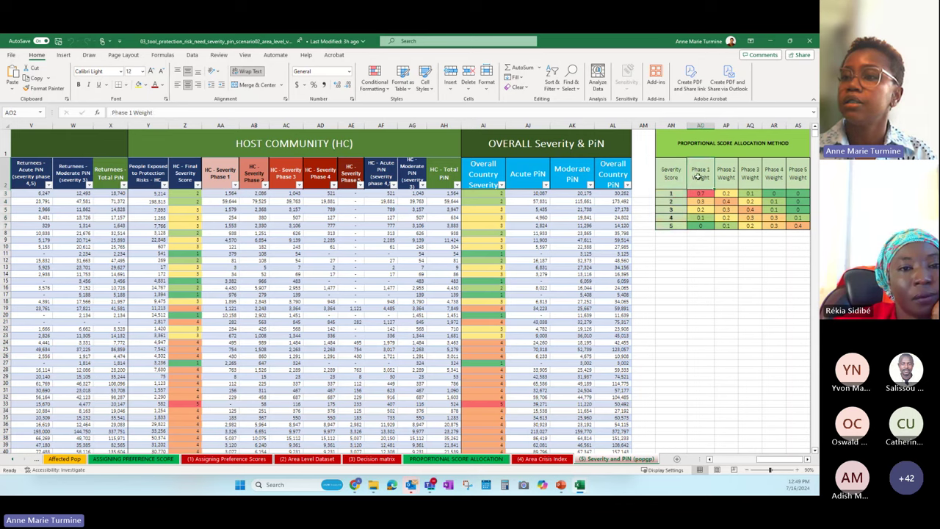
left_click_drag(699, 177, 793, 170)
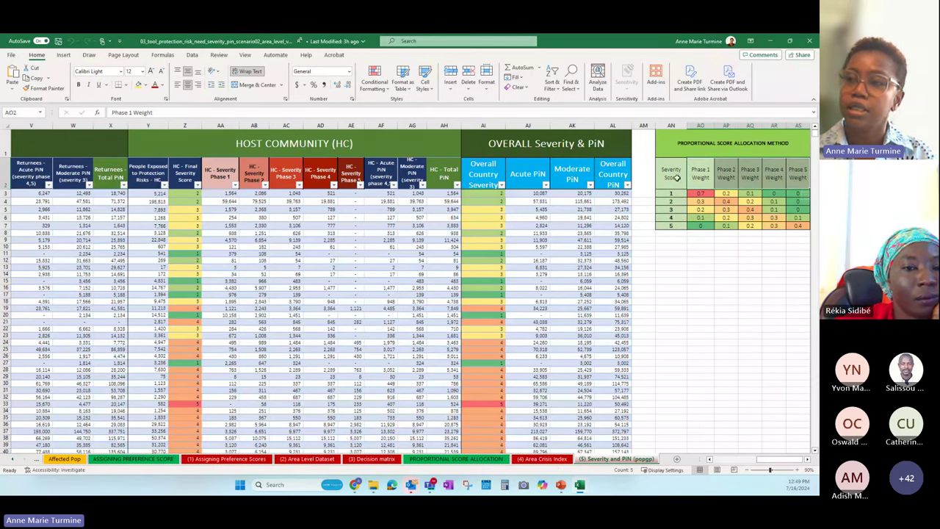
left_click(674, 174)
left_click_drag(673, 193, 672, 226)
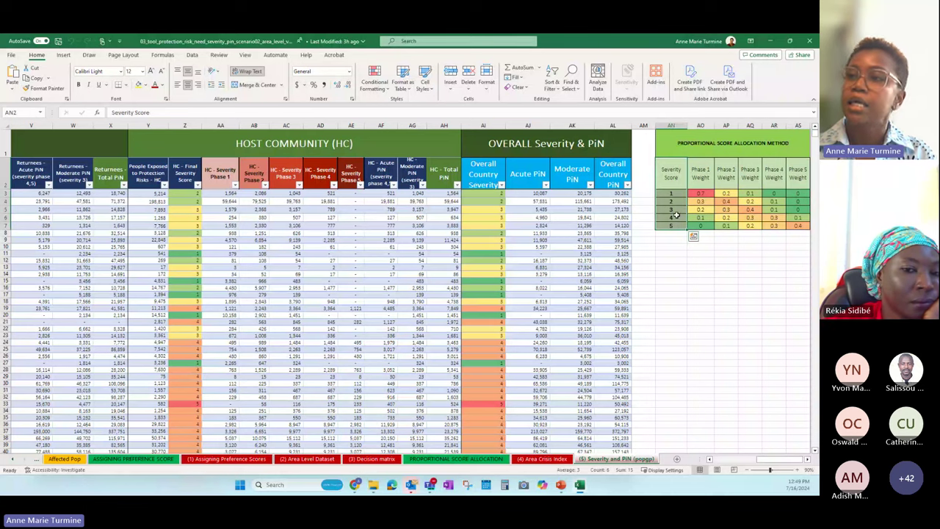
- Examine the phase weights for severity scores 3 and 2 in the proportional score allocation table
left_click_drag(673, 175, 797, 226)
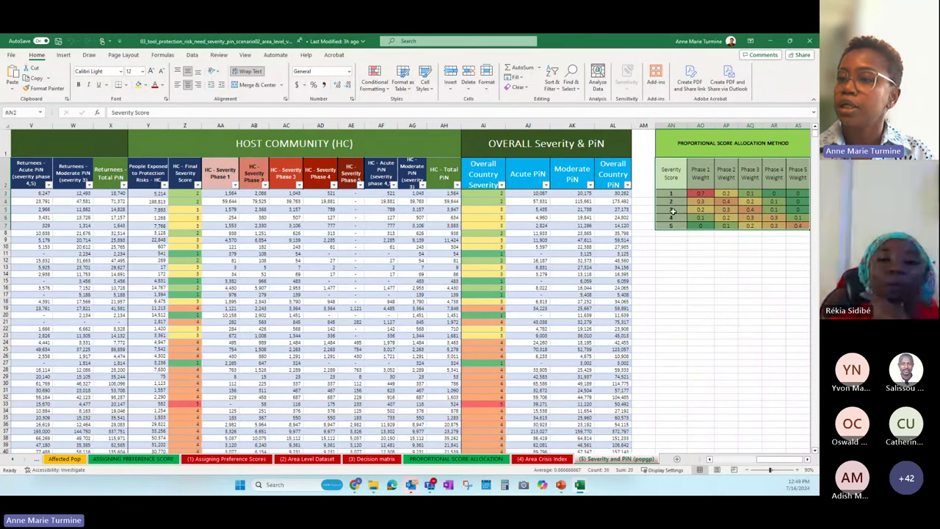
left_click(672, 210)
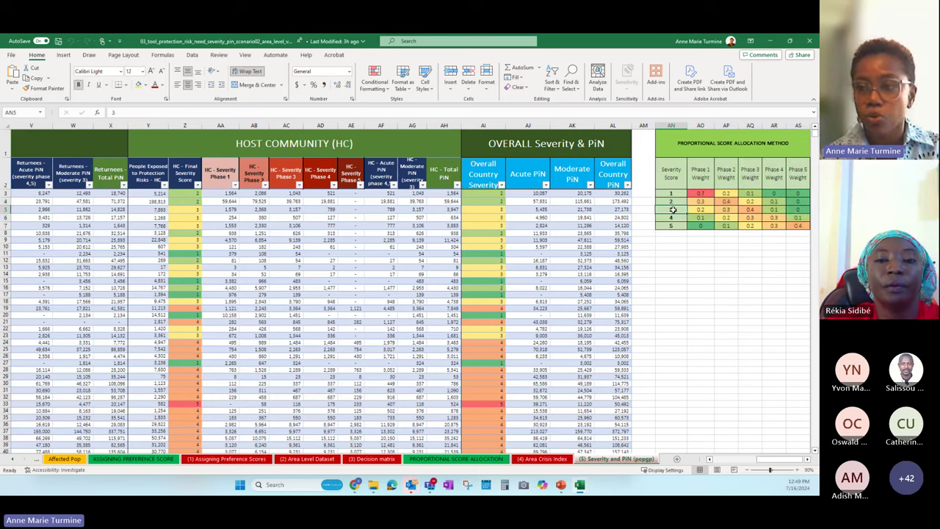
left_click(750, 210)
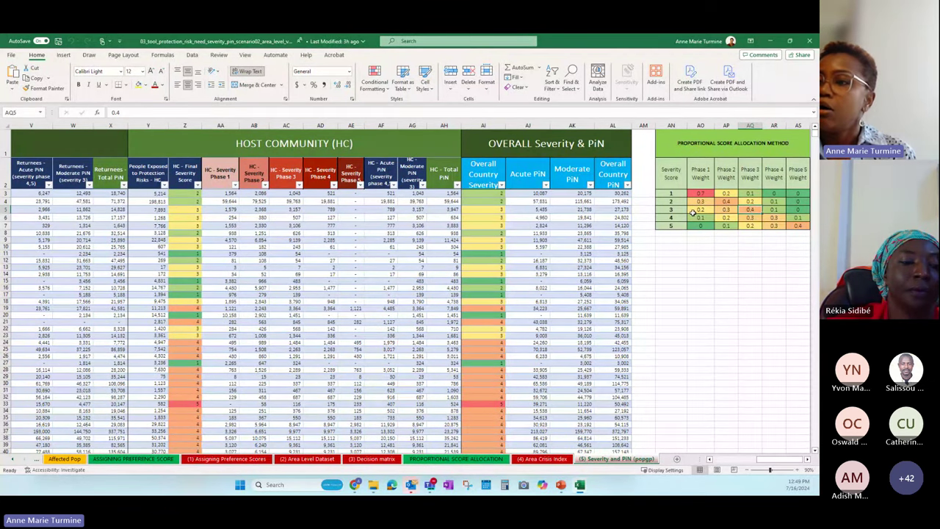
left_click(673, 203)
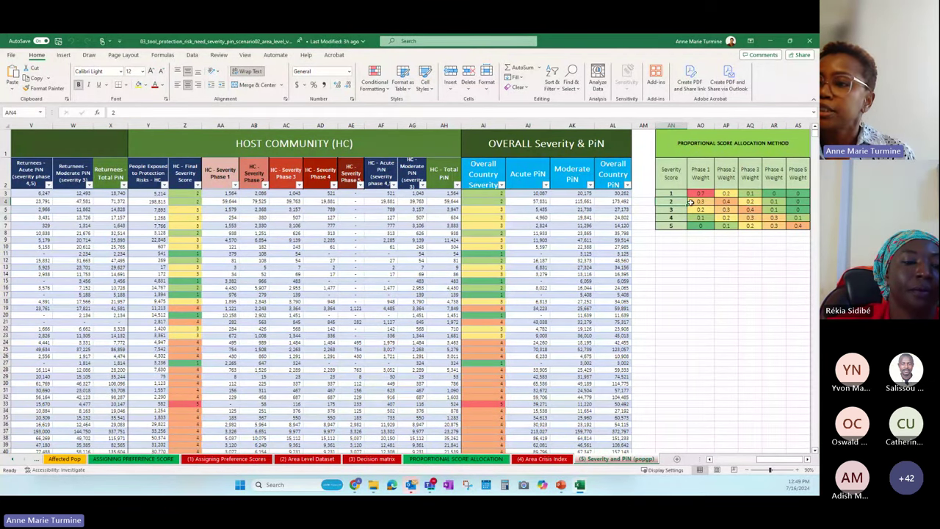
left_click(727, 202)
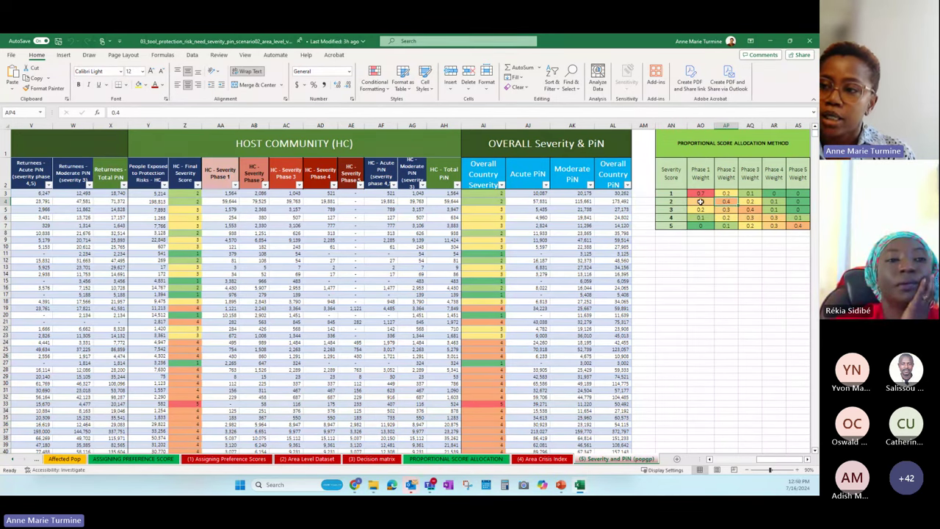
left_click(700, 201)
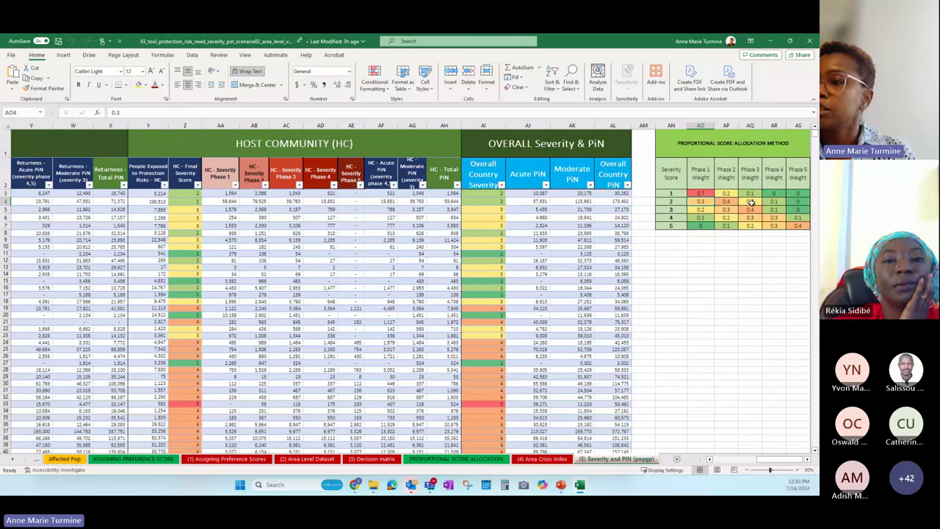
left_click(751, 202)
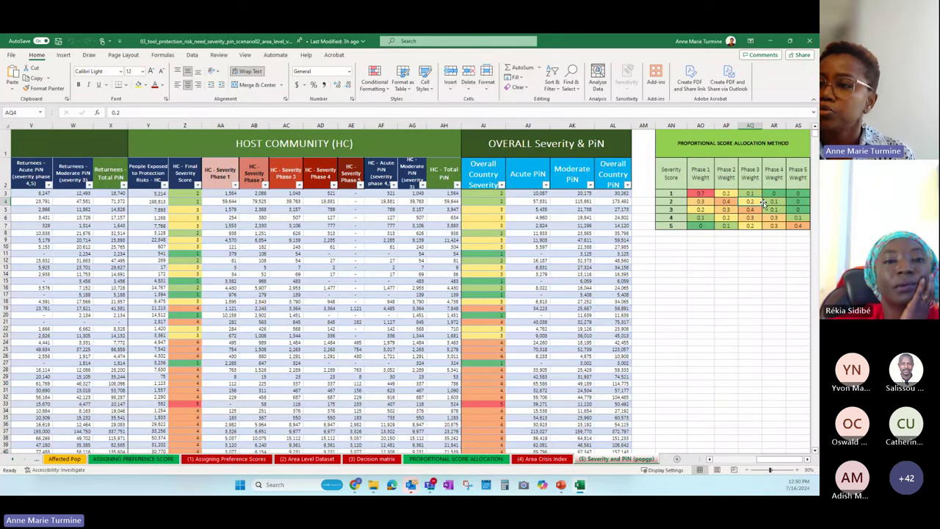
left_click(798, 201)
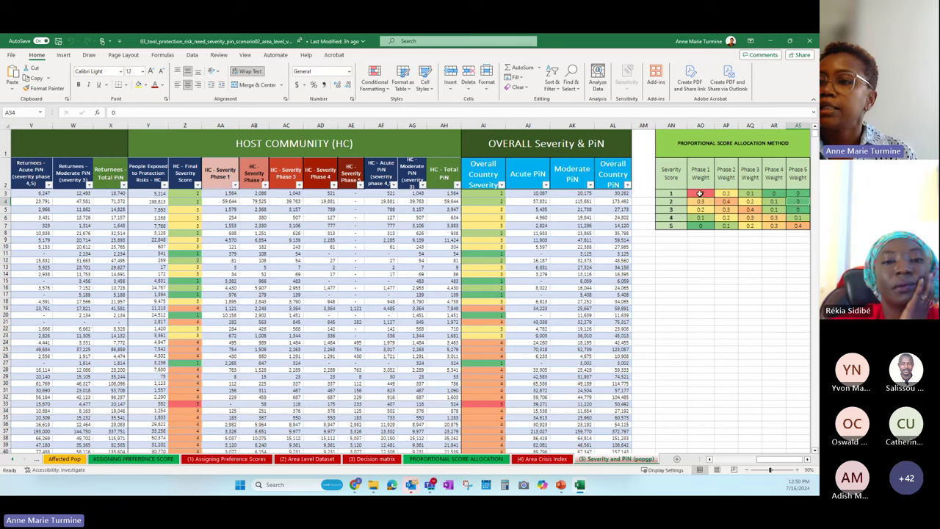
- Compare severity score 1's Phase 1 weight in AO3 with severity score 4's Phase 1, Phase 3 and Phase 4 weights in row 6
left_click(701, 193)
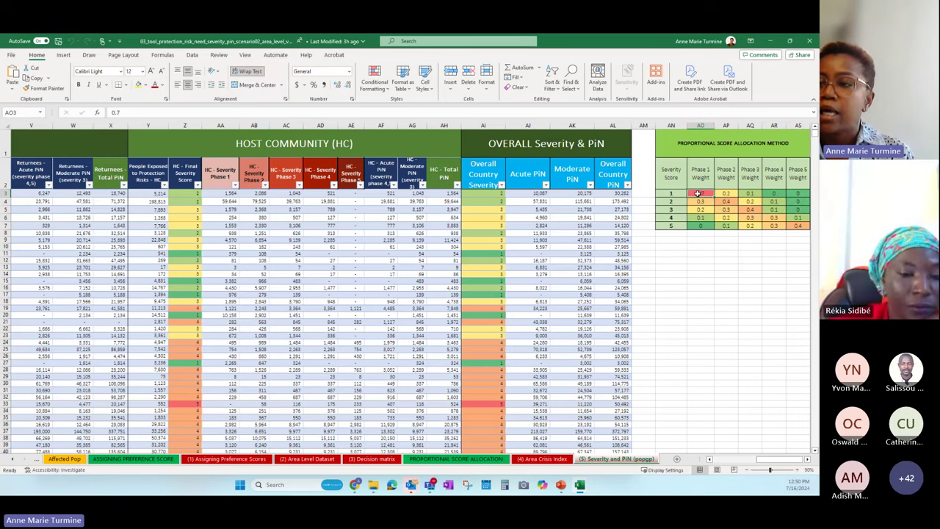
left_click(700, 217)
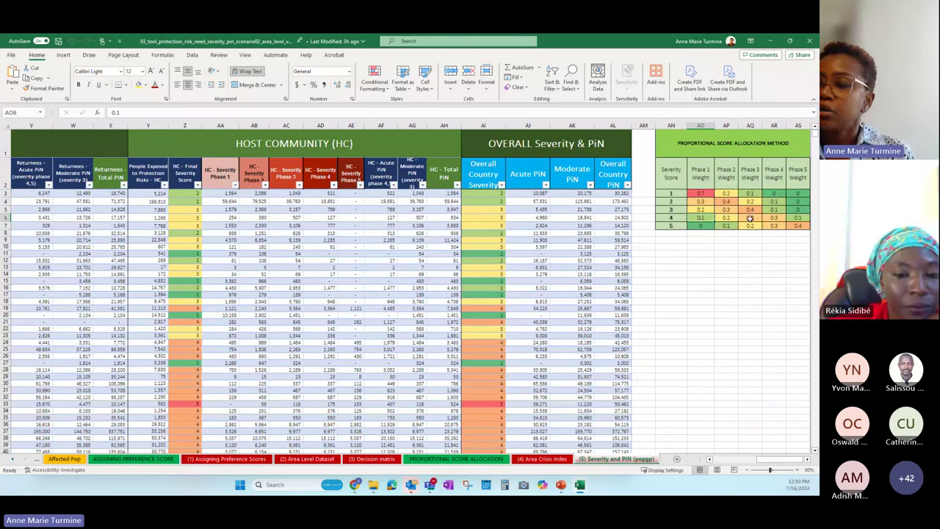
left_click(750, 218)
left_click(775, 218)
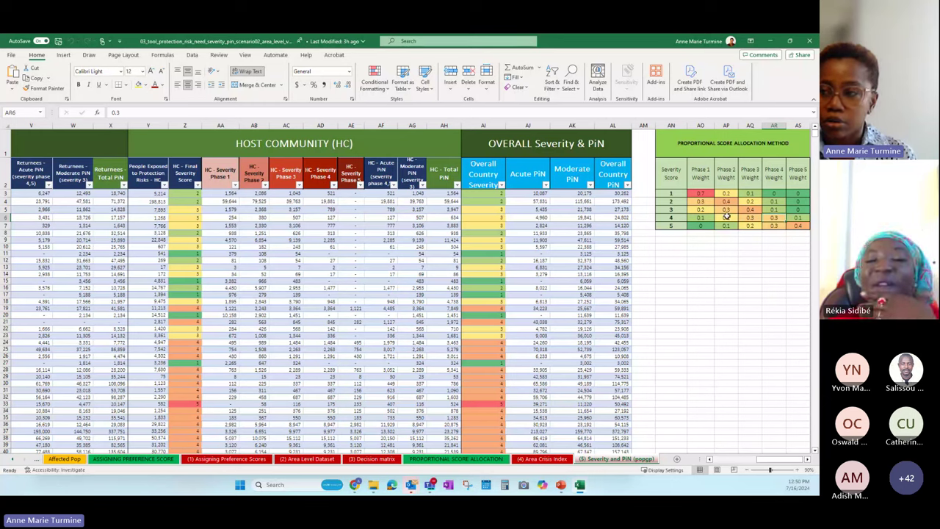
left_click(750, 218)
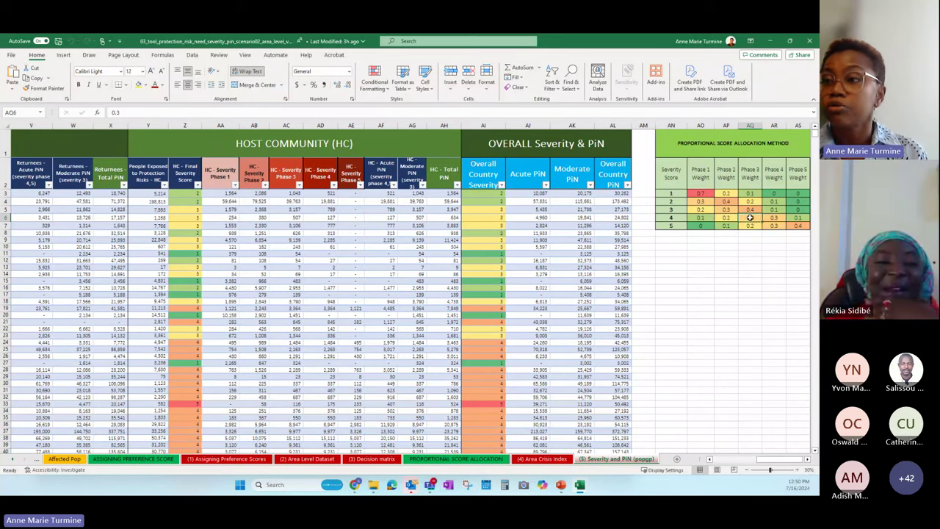
left_click(773, 221)
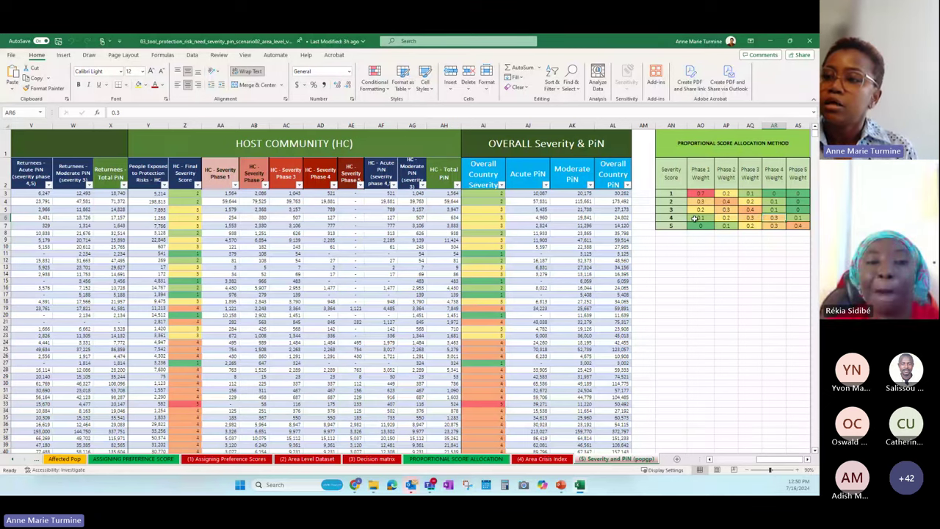
- Revisit severity score 3 in AN5 together with its Phase 3 and Phase 1 weights in AQ5 and AO5
left_click(749, 209)
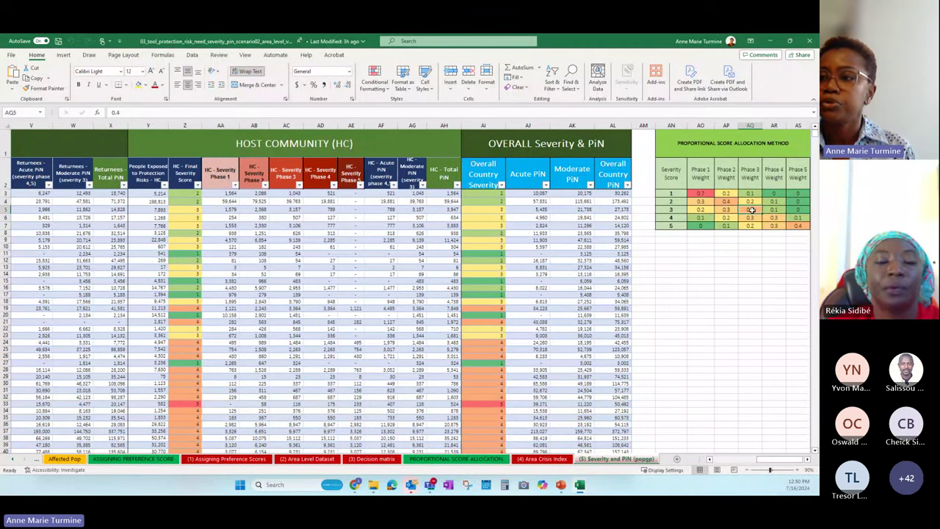
left_click(672, 209)
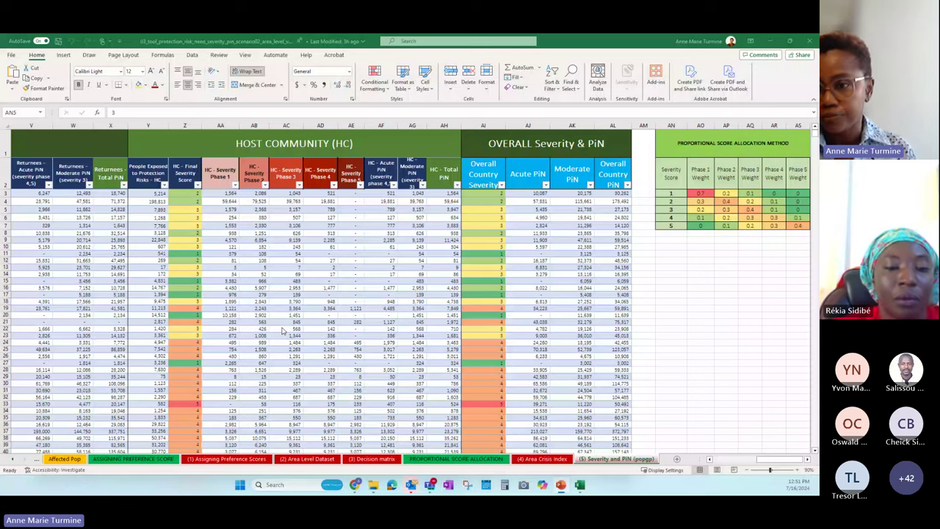
left_click(700, 211)
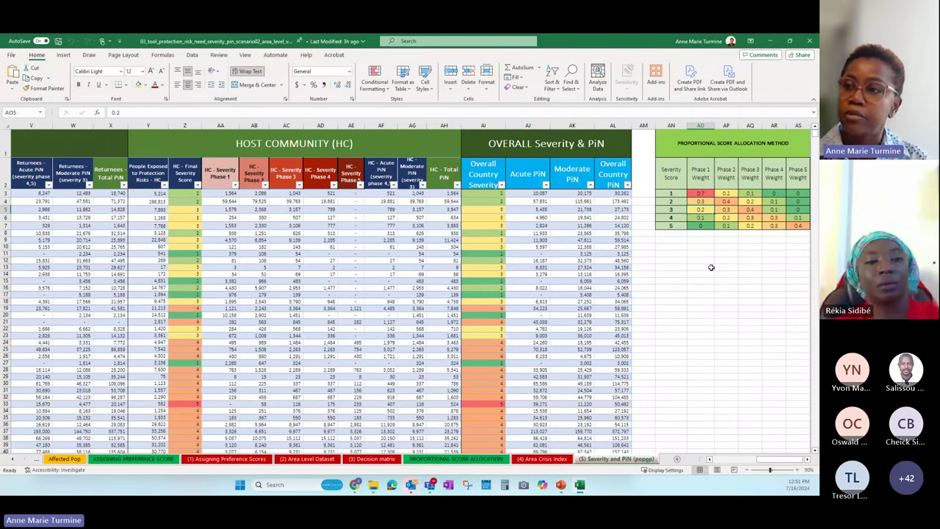
- Read severity score 5's weights across row 7, from Phase 5 in AS7 back to Phase 1 in AO7
left_click(796, 226)
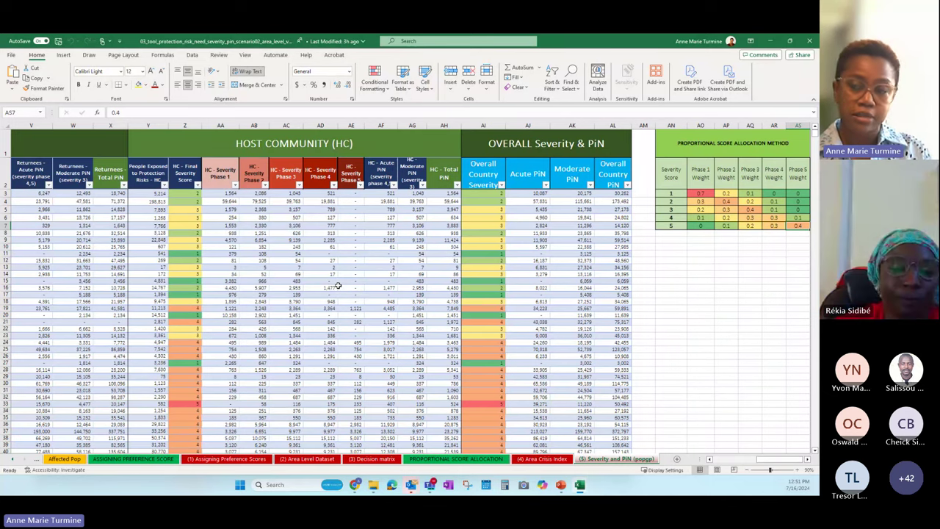
left_click(781, 226)
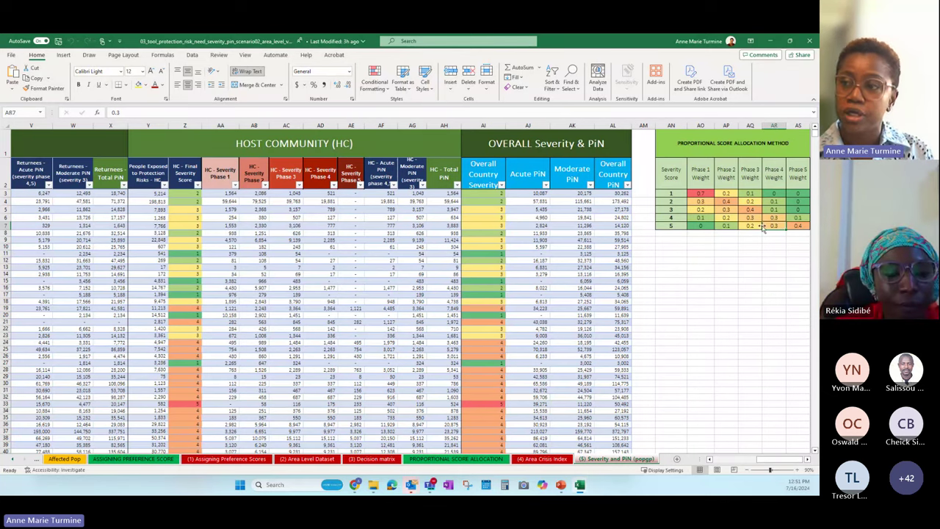
left_click(701, 226)
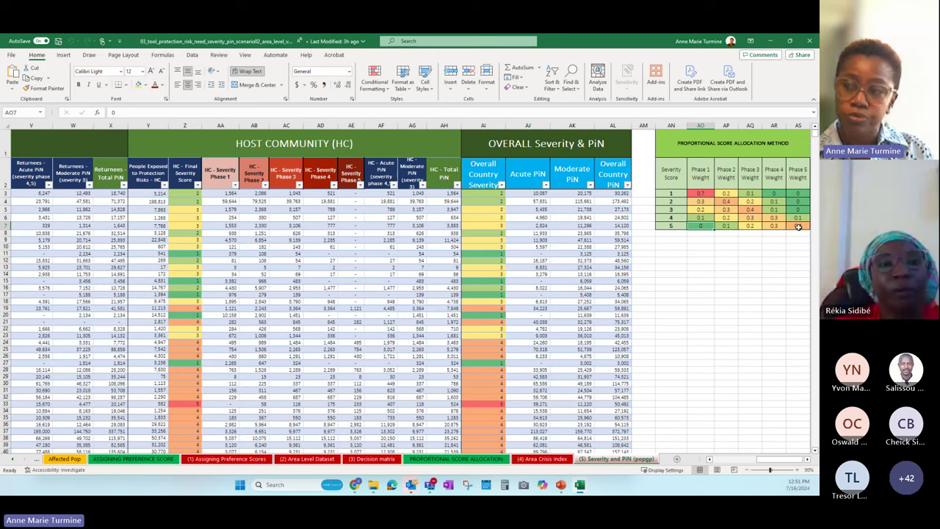
left_click(799, 227)
key("Left")
key("Left")
key("Left")
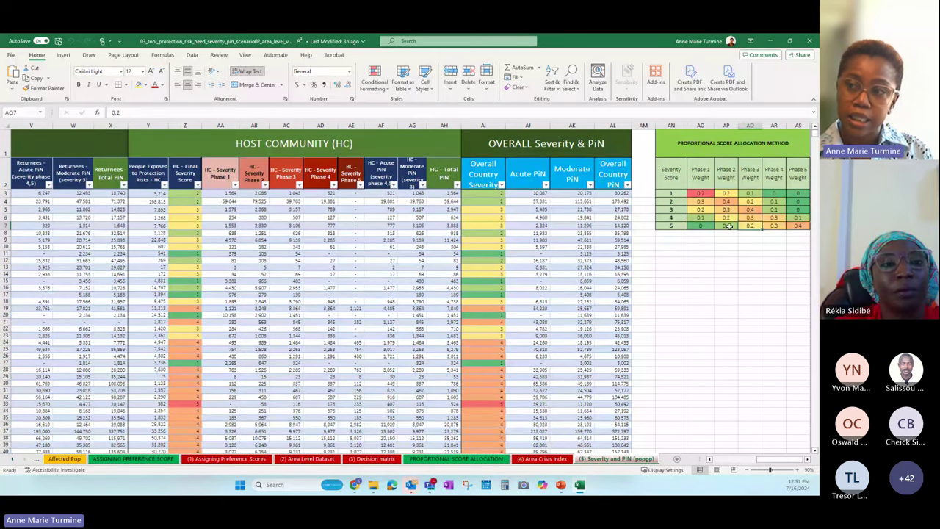
left_click(701, 227)
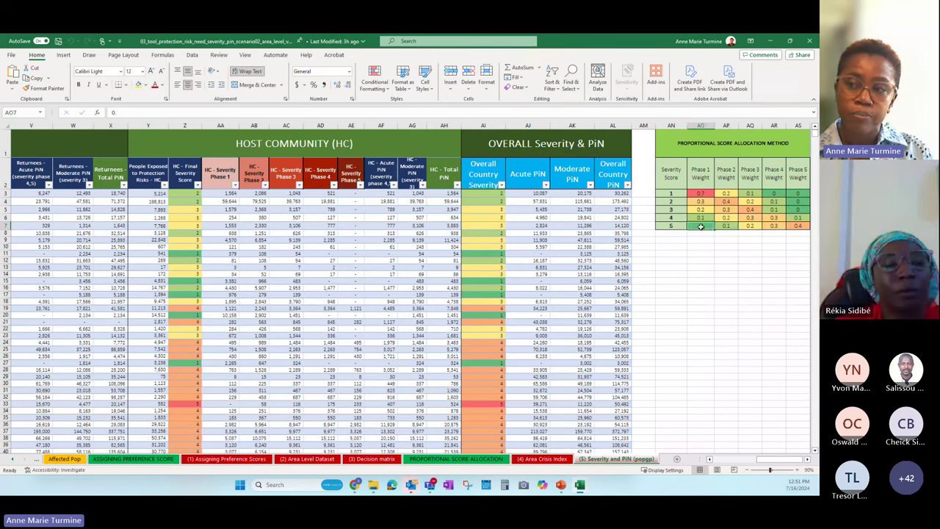
left_click(798, 225)
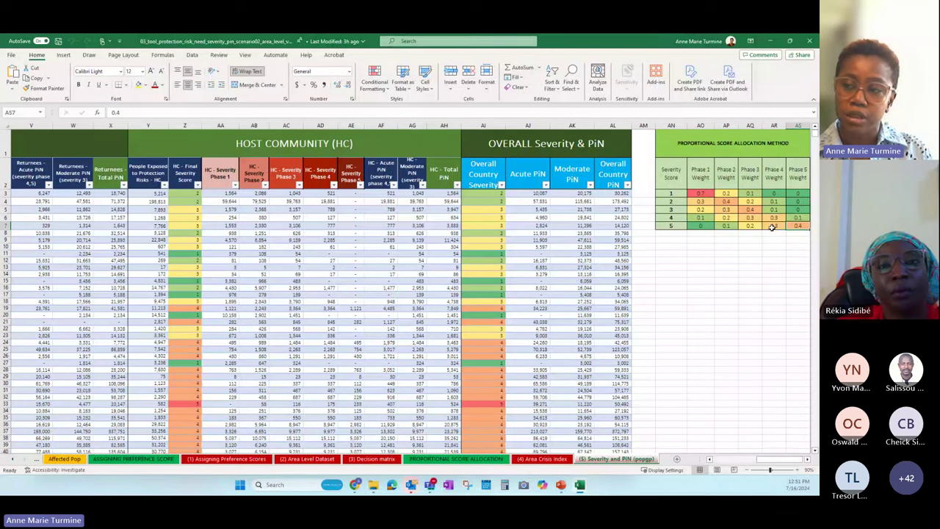
key("Left")
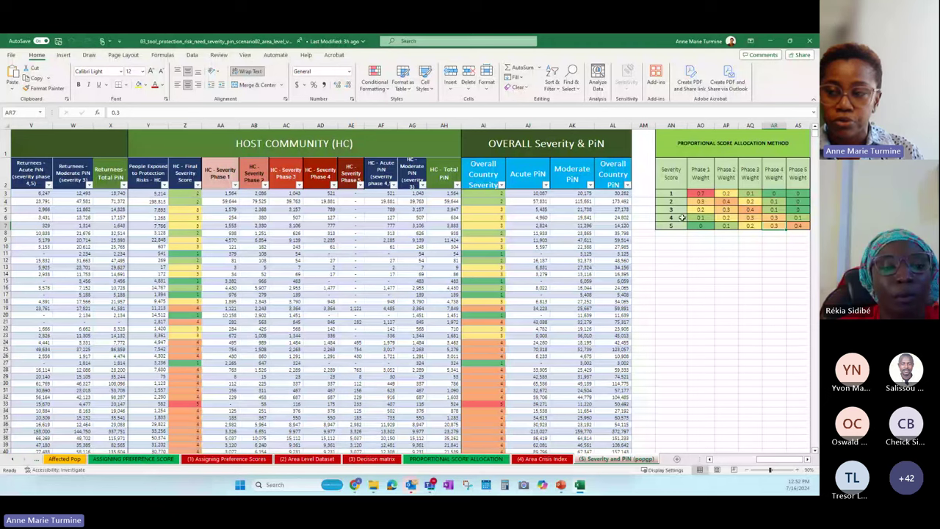
- Check the sums of the severity score 4 weights in AO6:AS6 and the severity score 3 weights in AO5:AS5
left_click(759, 217)
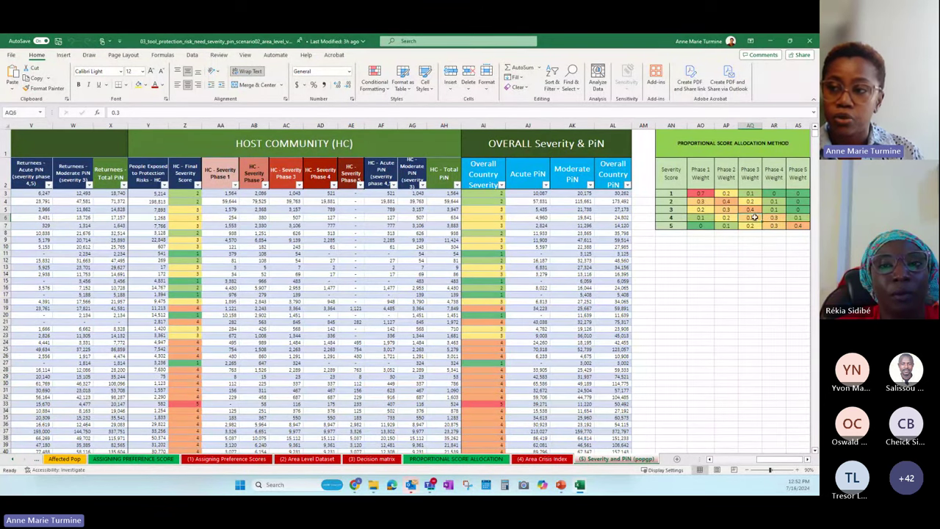
left_click(771, 217)
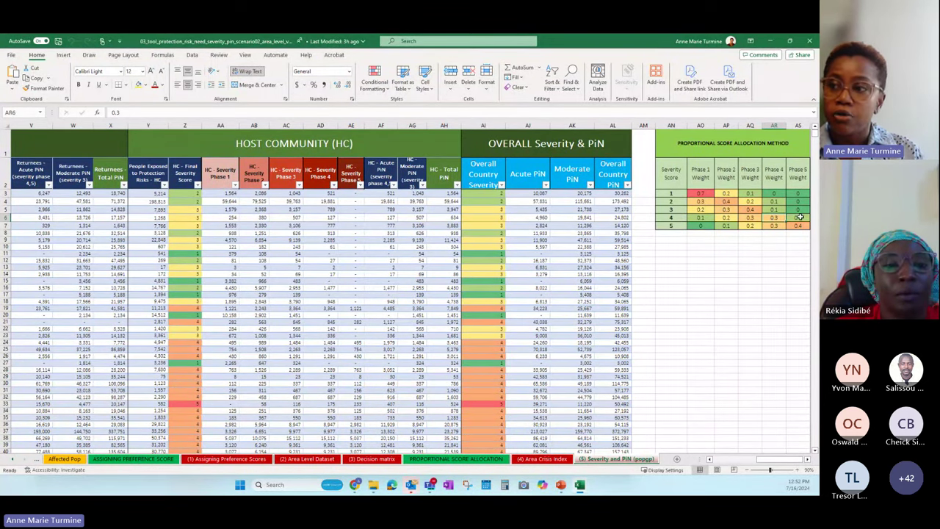
left_click_drag(799, 218, 700, 218)
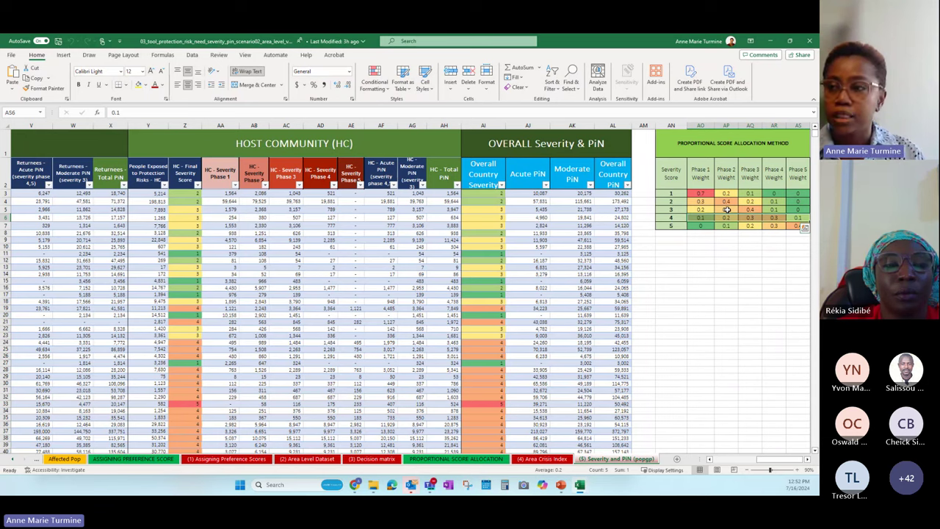
left_click(726, 210)
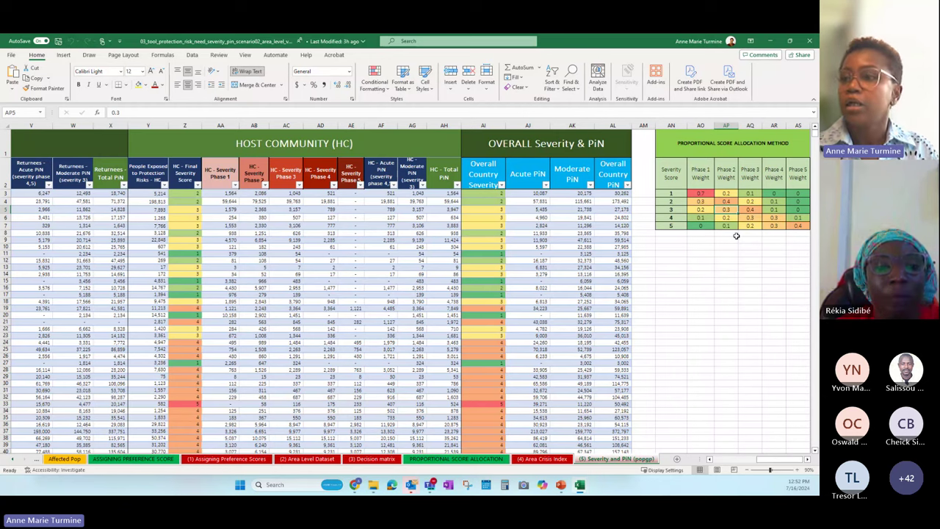
left_click_drag(701, 209, 798, 210)
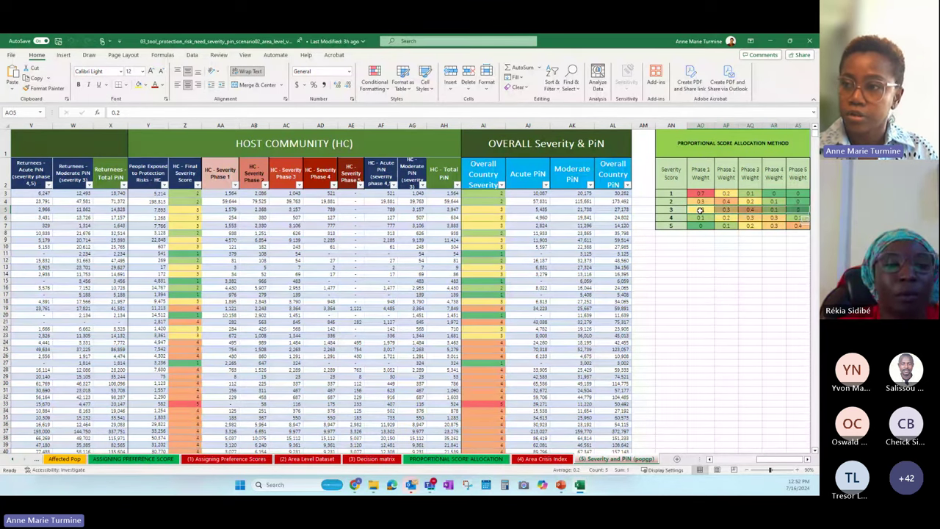
left_click_drag(700, 210, 806, 211)
- Set severity score 4's Phase 4 weight in AR6 to 0.4 and check the sum of AO6:AS6
left_click(776, 218)
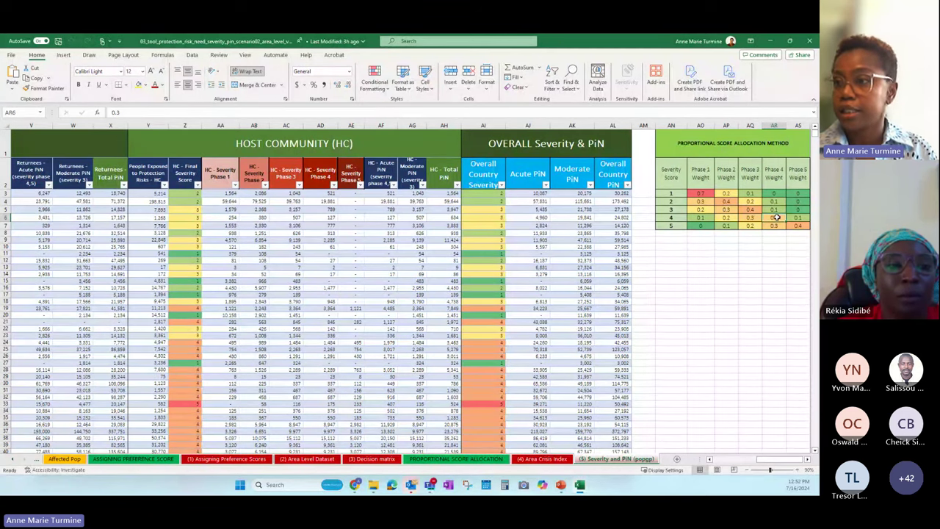
double_click(775, 219)
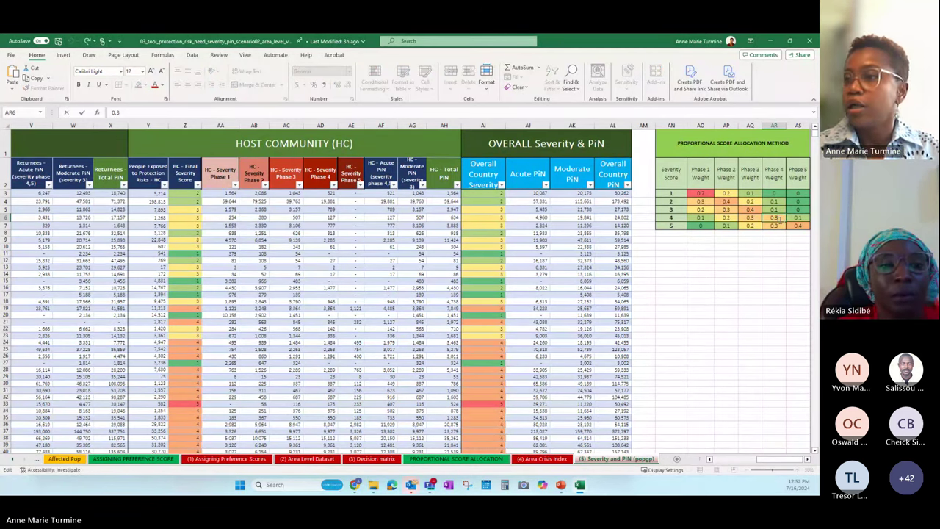
key("BackSpace")
type("4")
left_click(750, 253)
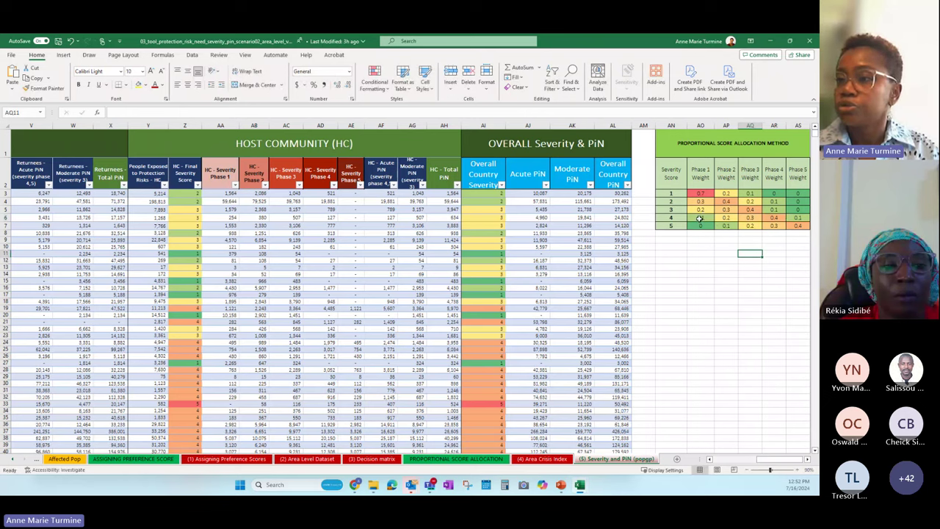
left_click_drag(700, 218, 801, 215)
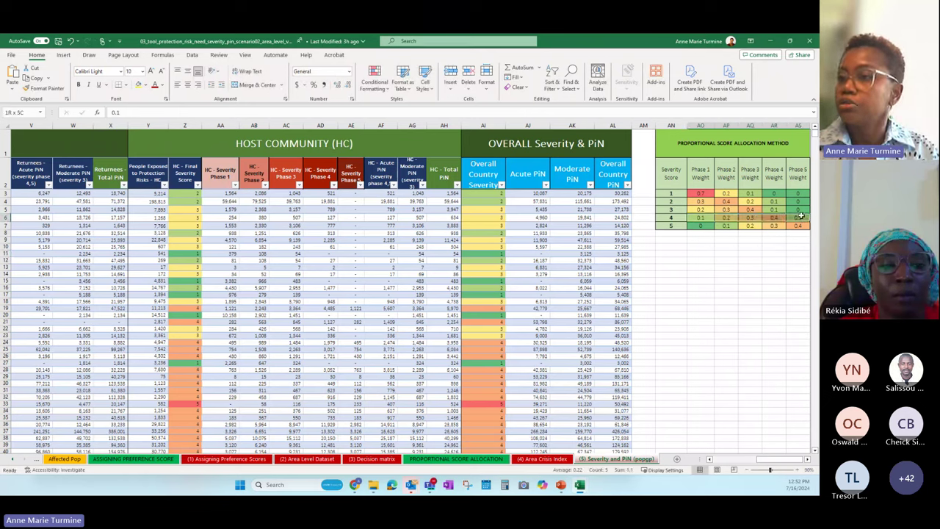
- Set severity score 4's Phase 1 weight in AO6 to 0 and recheck the sum of AO6:AS6
left_click(750, 218)
left_click(701, 218)
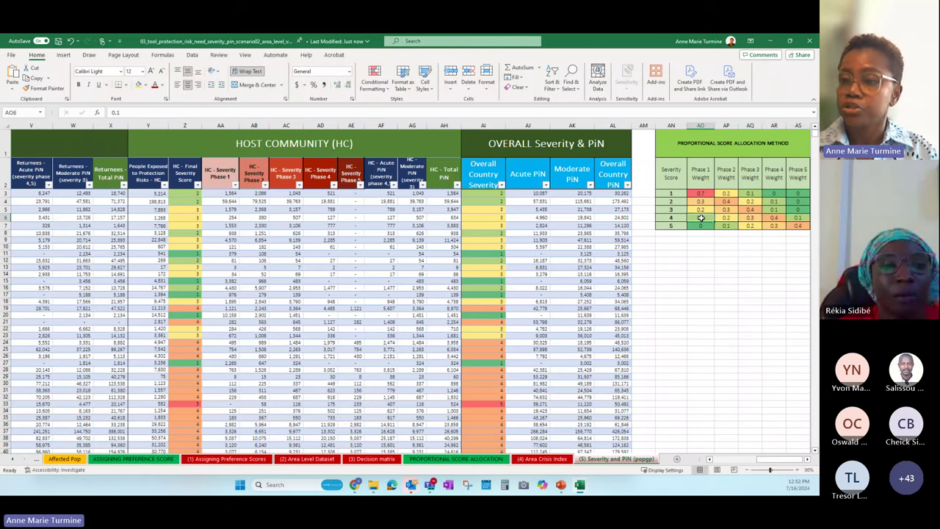
key("Down")
key("Down")
key("Down")
key("Down")
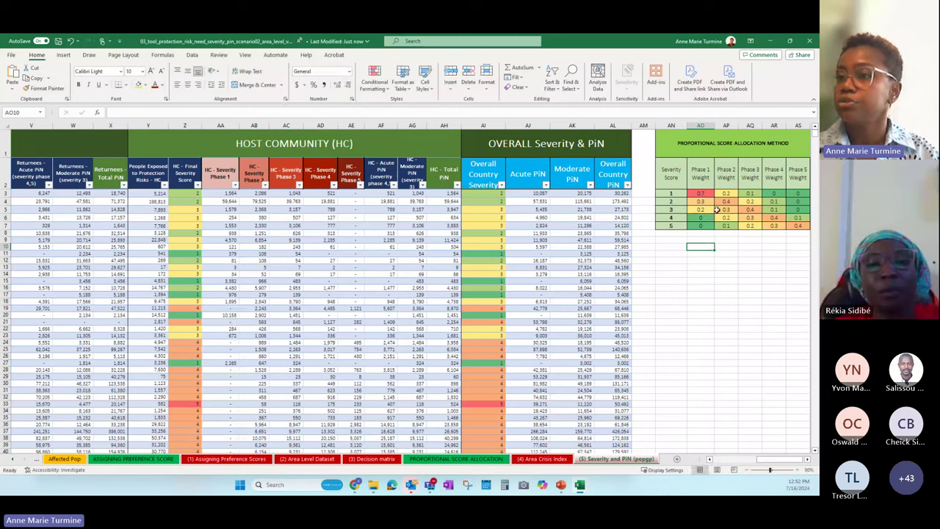
left_click_drag(709, 217, 798, 218)
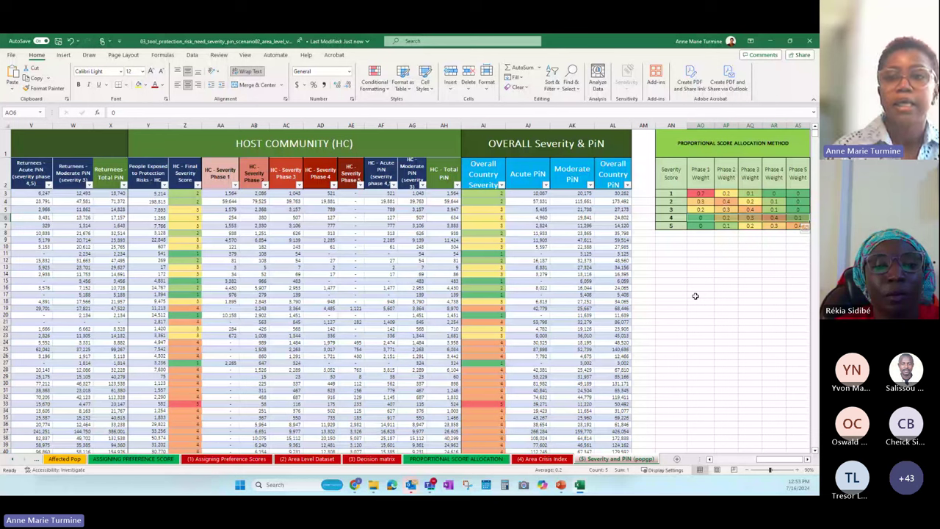
- Inspect the IDPs Severity Phase 1 formula in G3 and find the proportional score allocation table it looks up
left_click(143, 217)
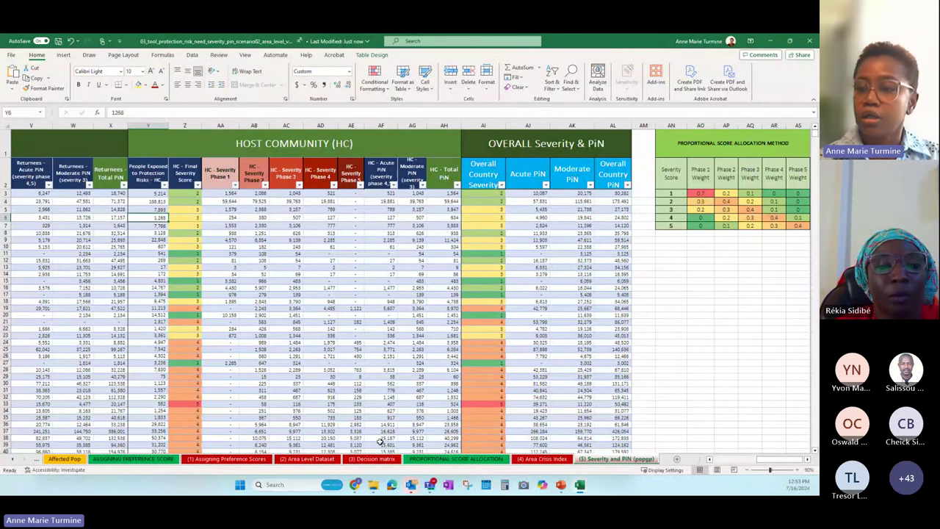
left_click_drag(766, 462, 716, 461)
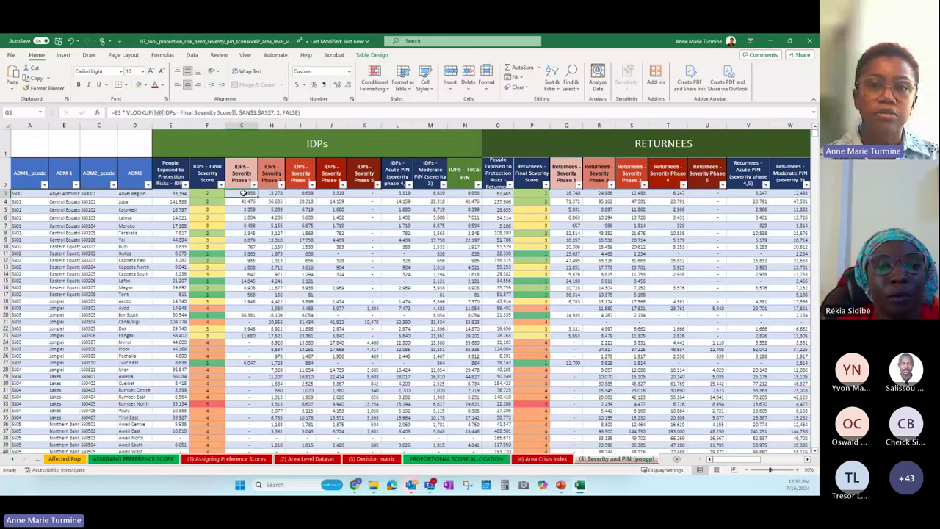
left_click(238, 193)
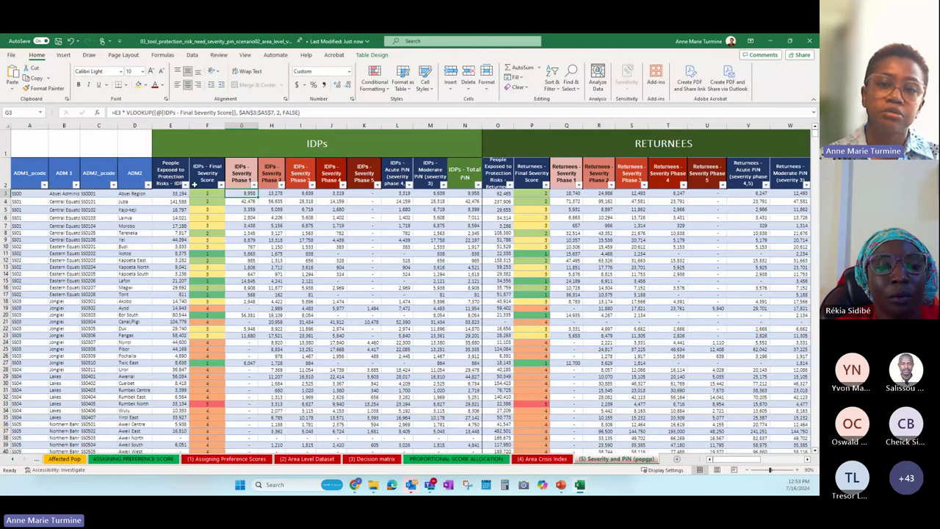
left_click_drag(720, 461, 769, 462)
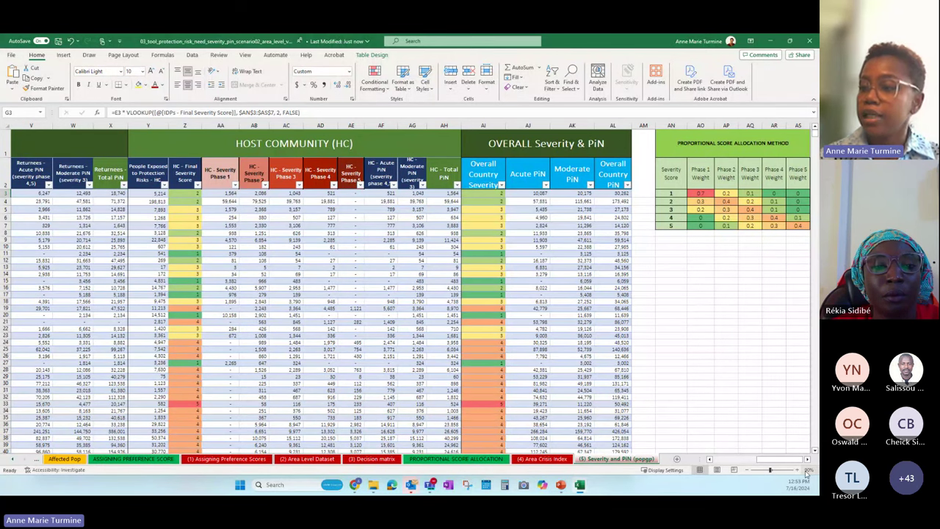
left_click_drag(796, 462, 780, 461)
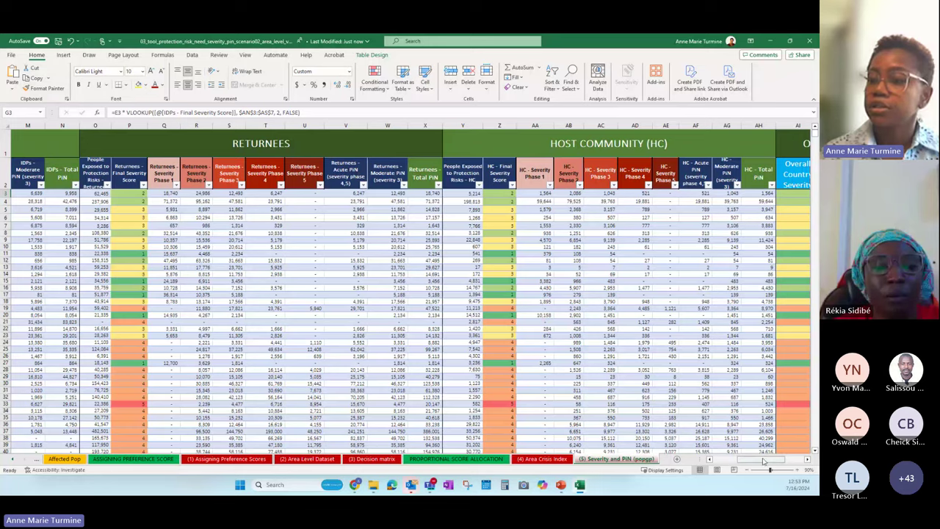
- Review the IDPs Final Severity Score in F3 alongside the IDPs Severity Phase 1 column heading in G2
scroll(144, 287, "left", 4)
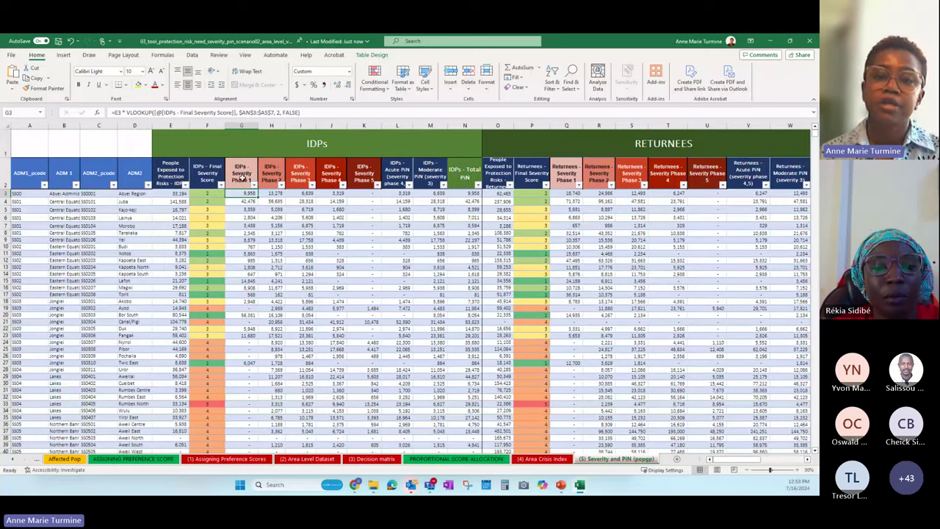
left_click(242, 177)
left_click(214, 194)
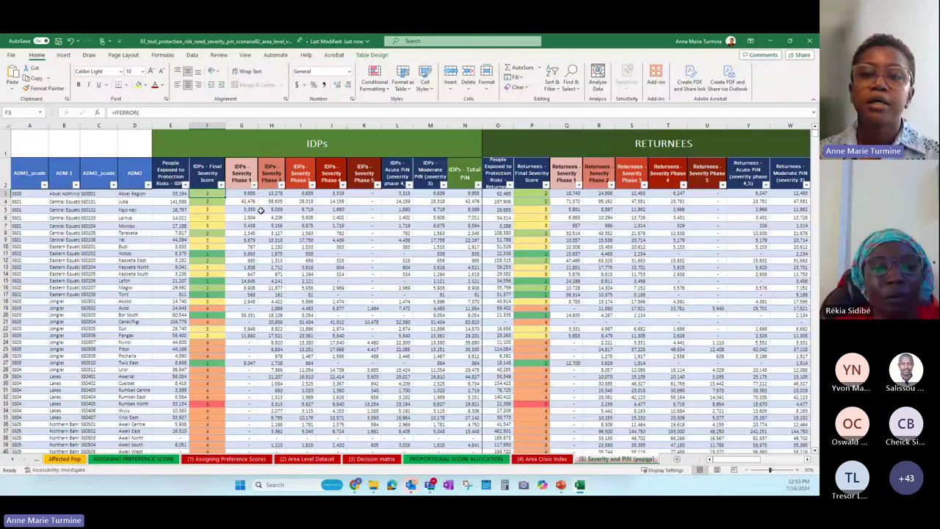
left_click(232, 180)
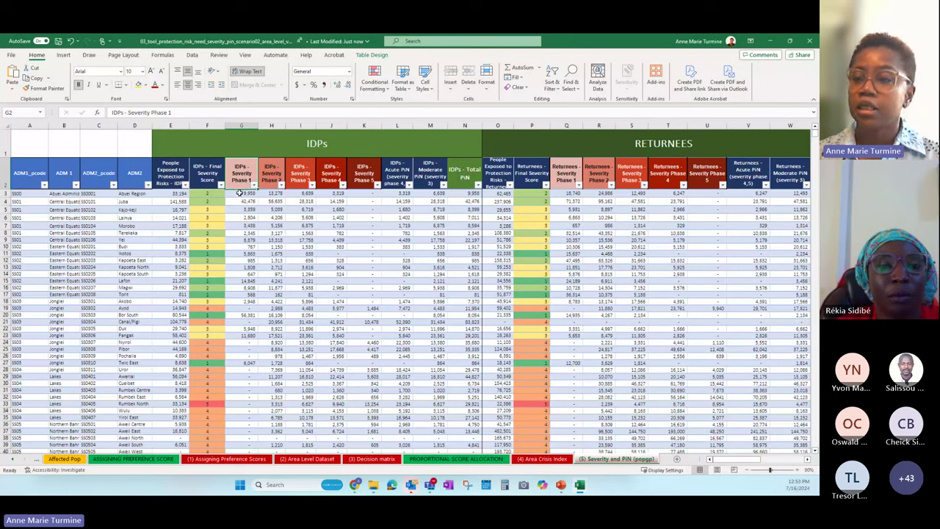
- Check severity score 2's Phase 1 weight in AO4 and the host community Phase 1 and Phase 2 formulas in AA19 and AB19
left_click_drag(737, 461, 764, 461)
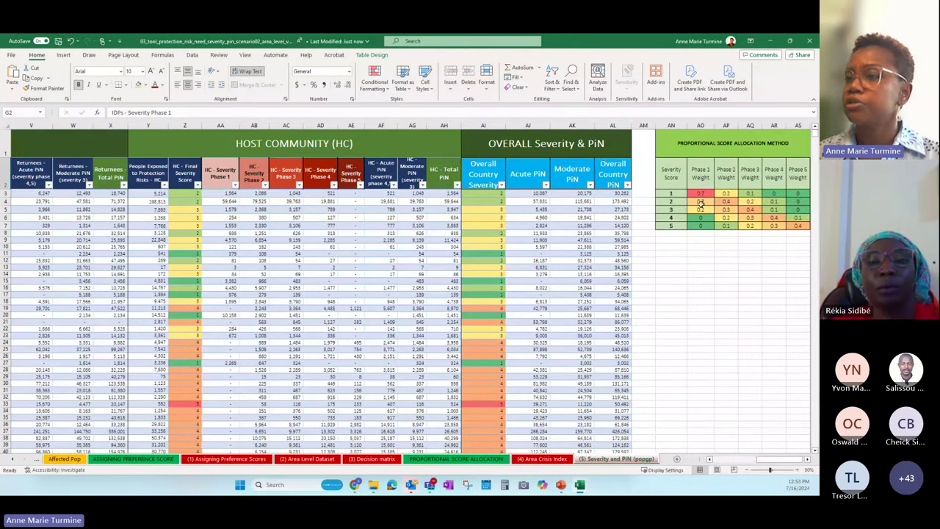
left_click(703, 202)
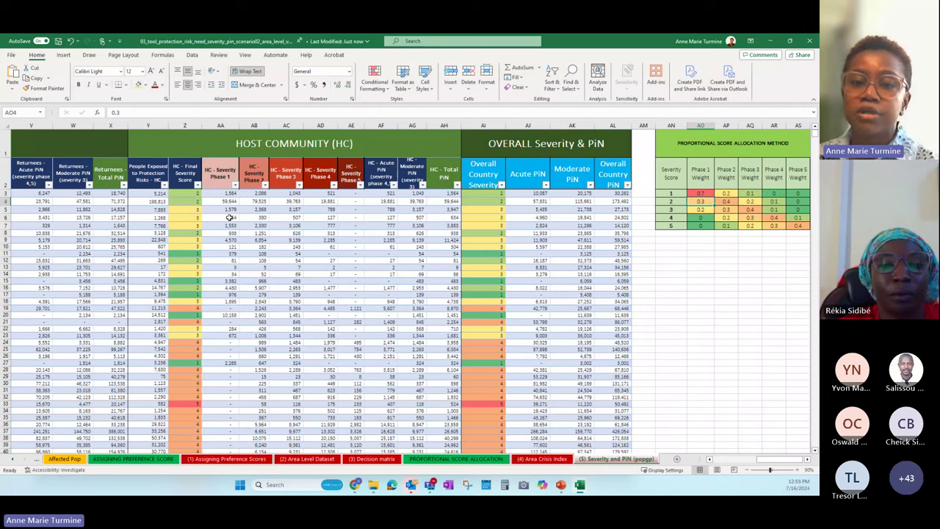
left_click(229, 310)
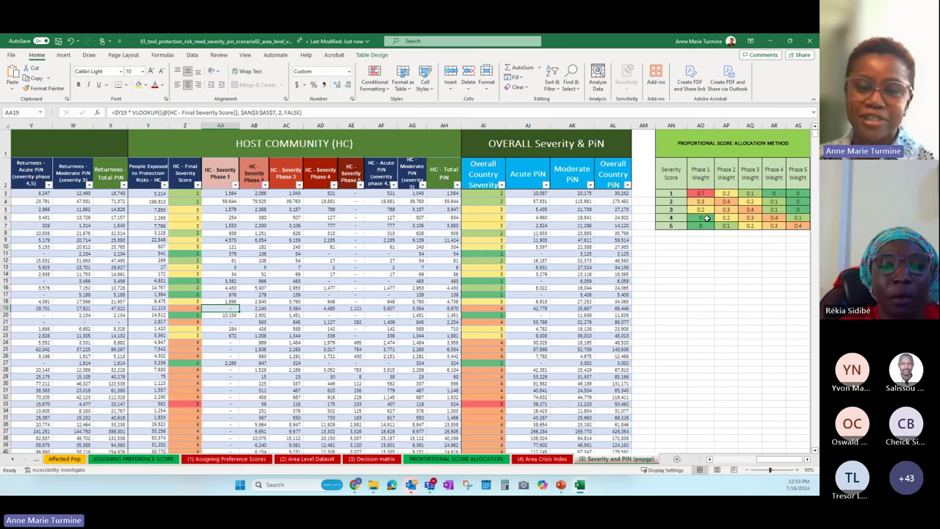
left_click(250, 309)
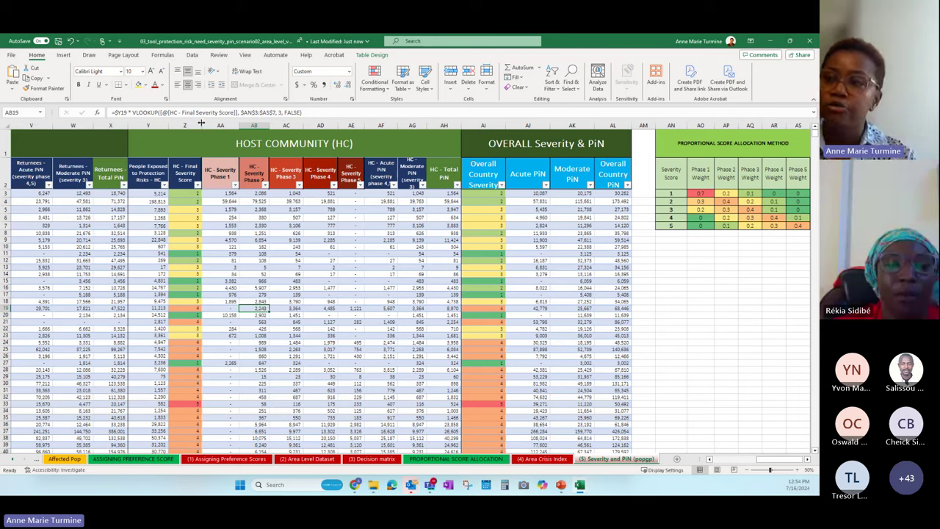
- Examine the score table and the method's rationale text on the PROPORTIONAL SCORE ALLOCATION sheet
left_click(494, 459)
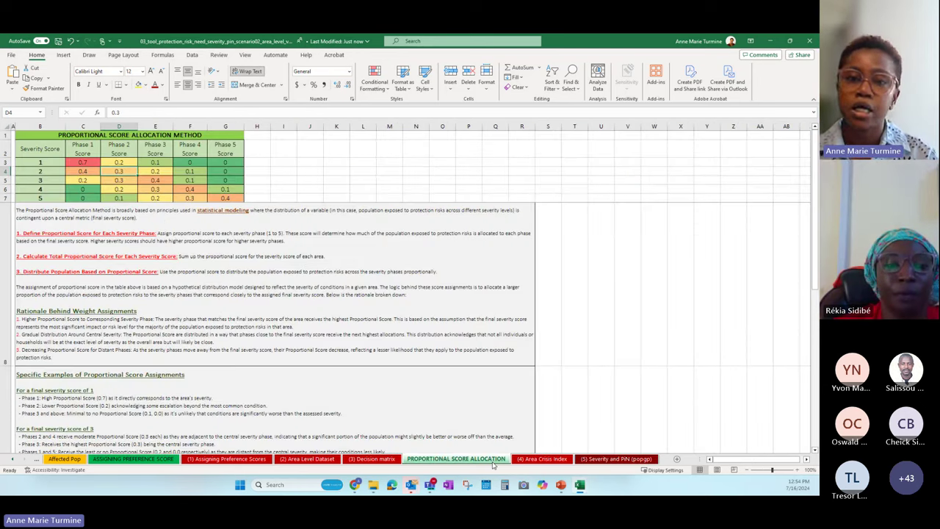
left_click_drag(41, 162, 176, 194)
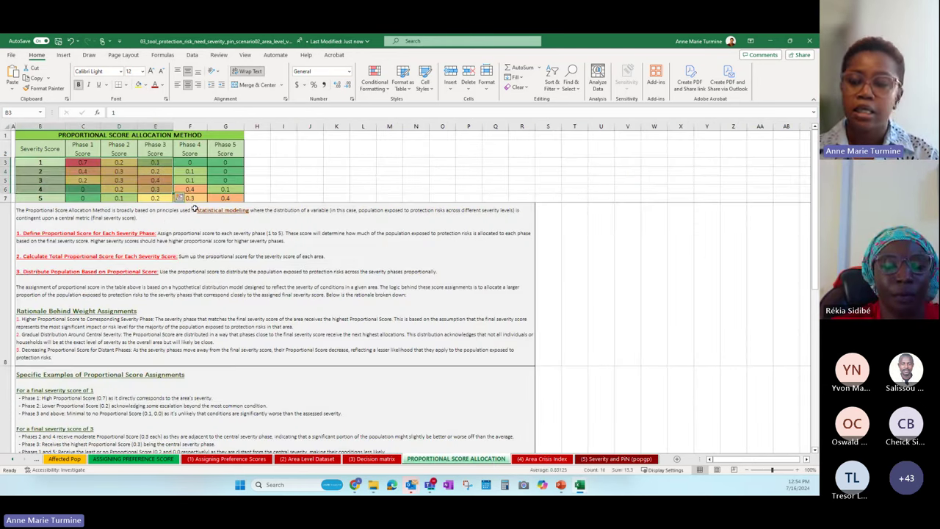
left_click(162, 290)
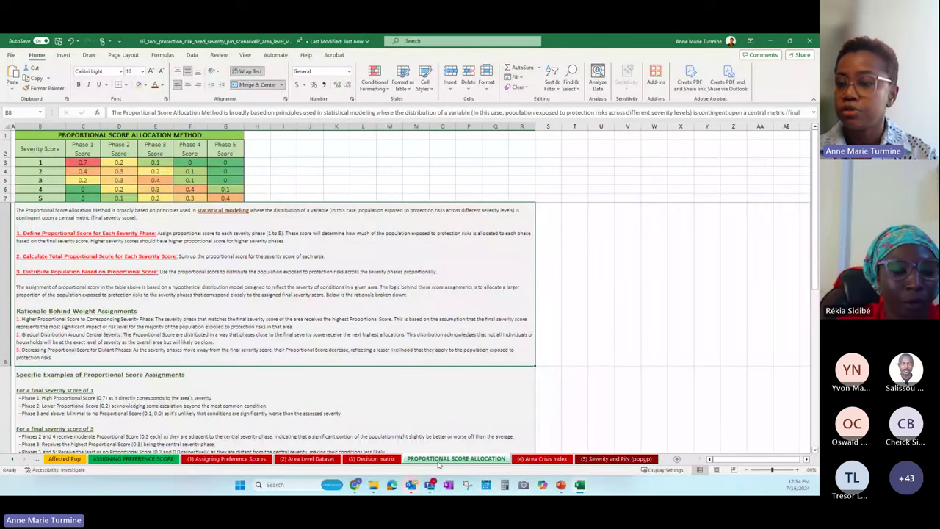
- On the (5) Severity and PiN (popgp) sheet, compare the weights in AN3:AS7 with the host community severity score in Z3 and Phase 1 formula in AA3
left_click(616, 459)
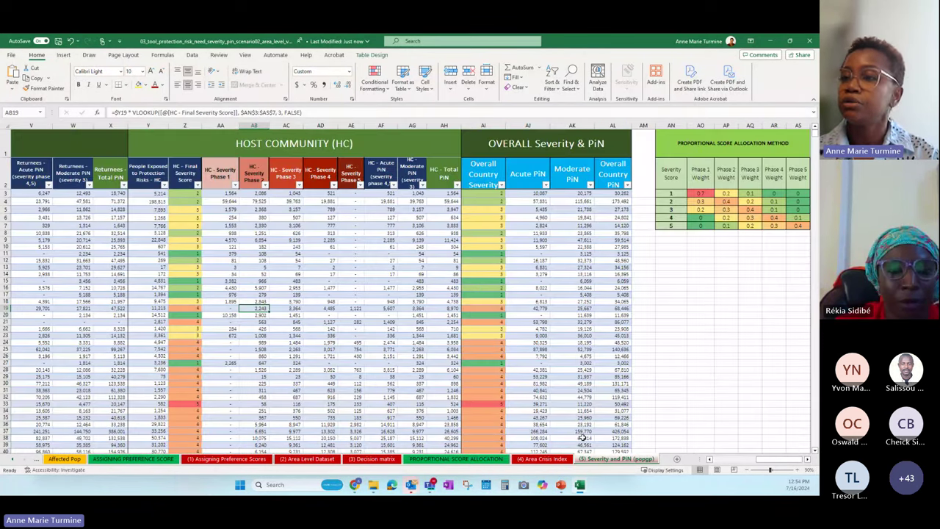
left_click_drag(670, 193, 792, 226)
left_click(695, 192)
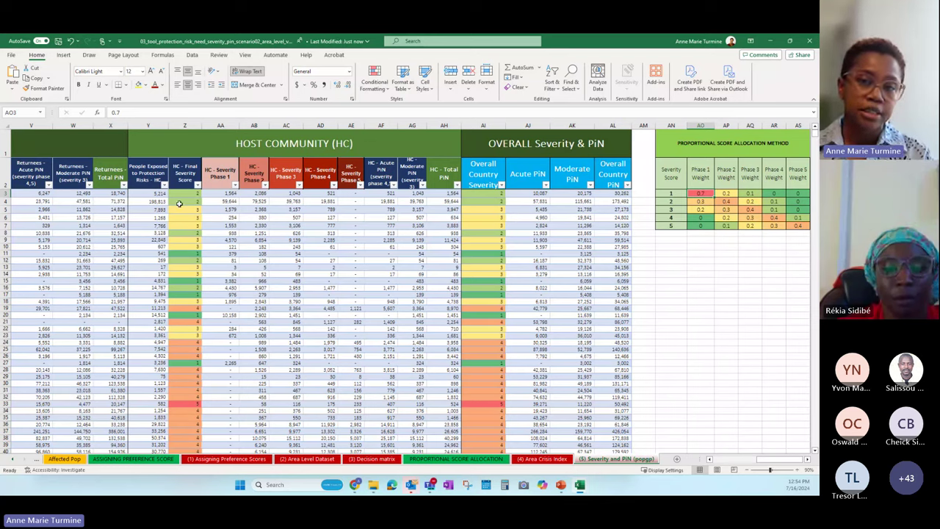
left_click(185, 195)
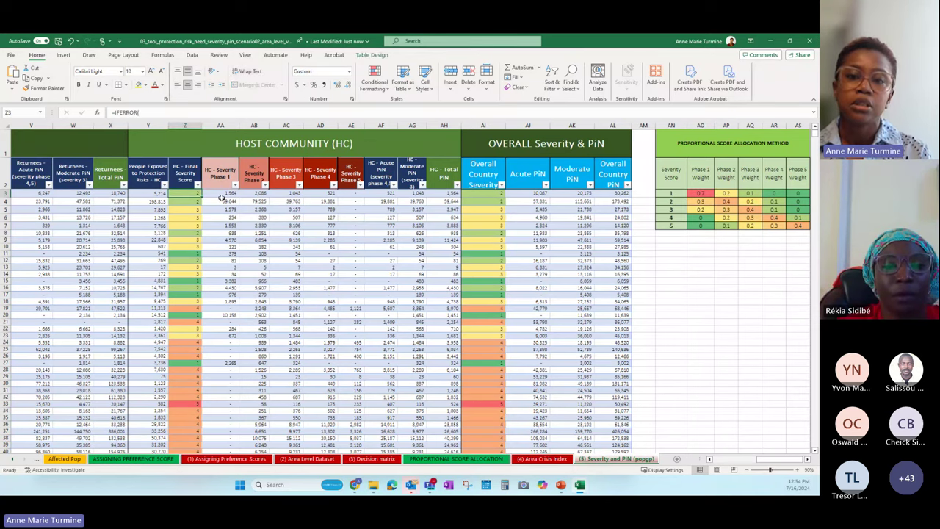
left_click(224, 193)
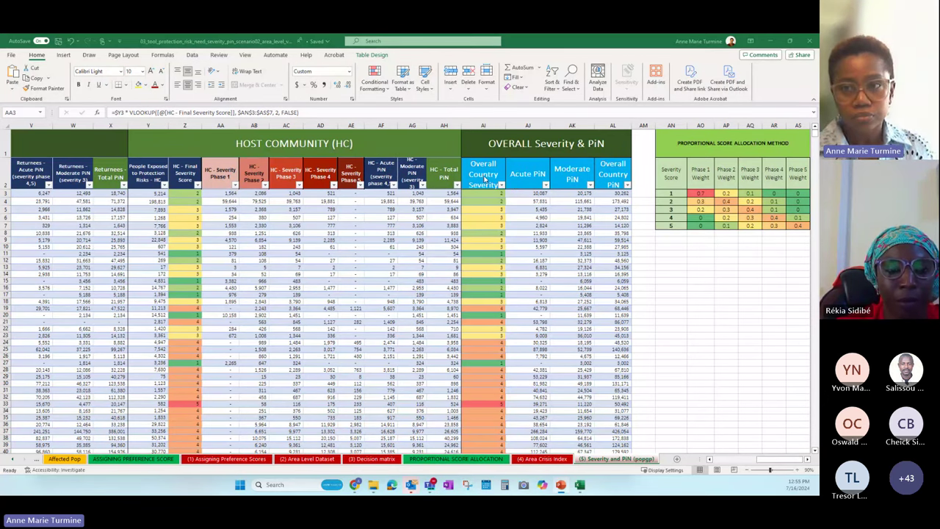
- Review the headings for host community Total PiN, Overall Country Severity, Acute PiN, Moderate PiN and Overall Country PiN in AH2:AL2
left_click(444, 177)
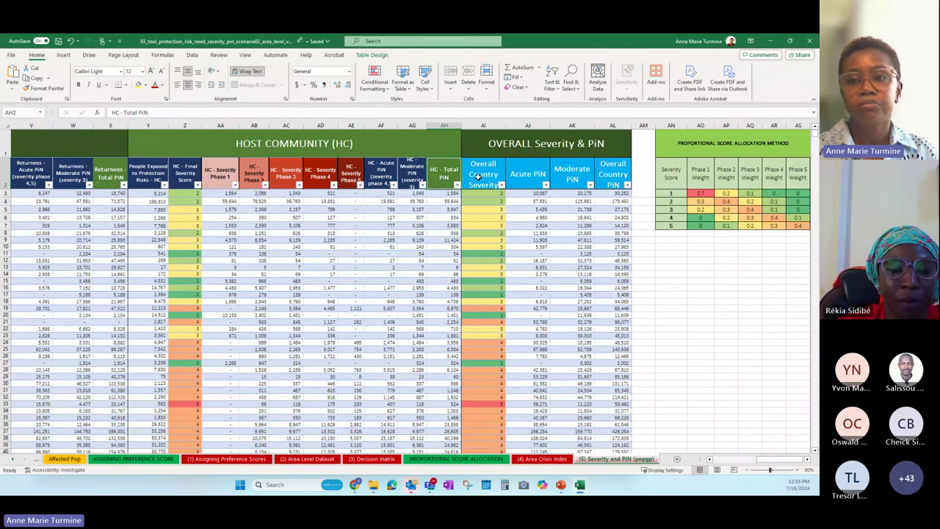
left_click(478, 177)
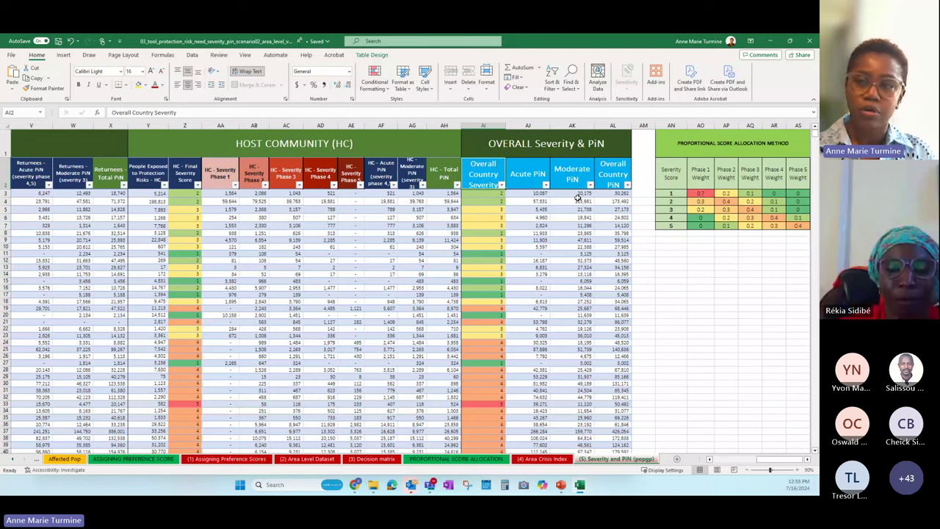
key("Right")
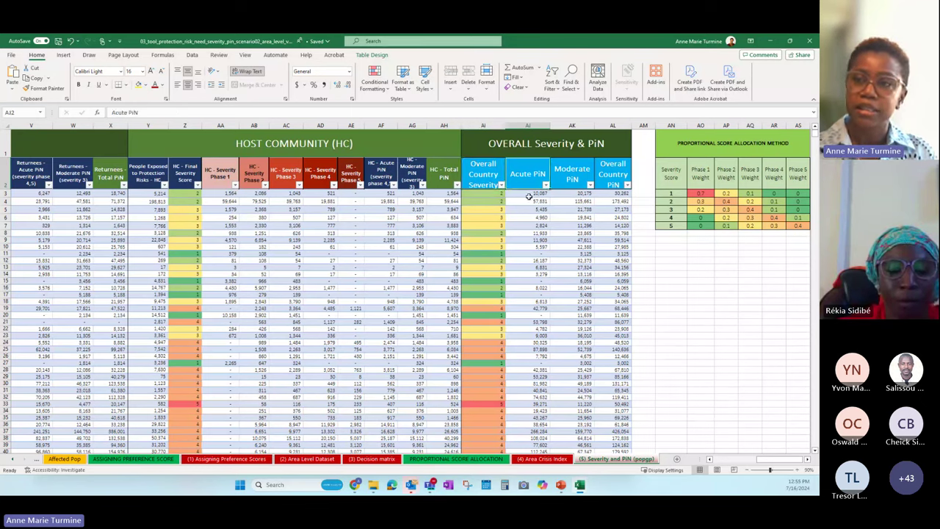
key("Right")
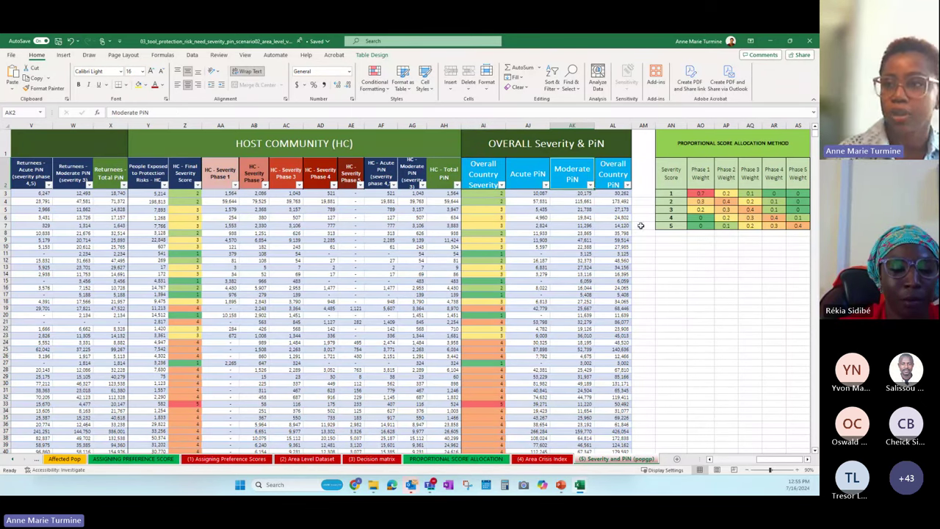
left_click(615, 176)
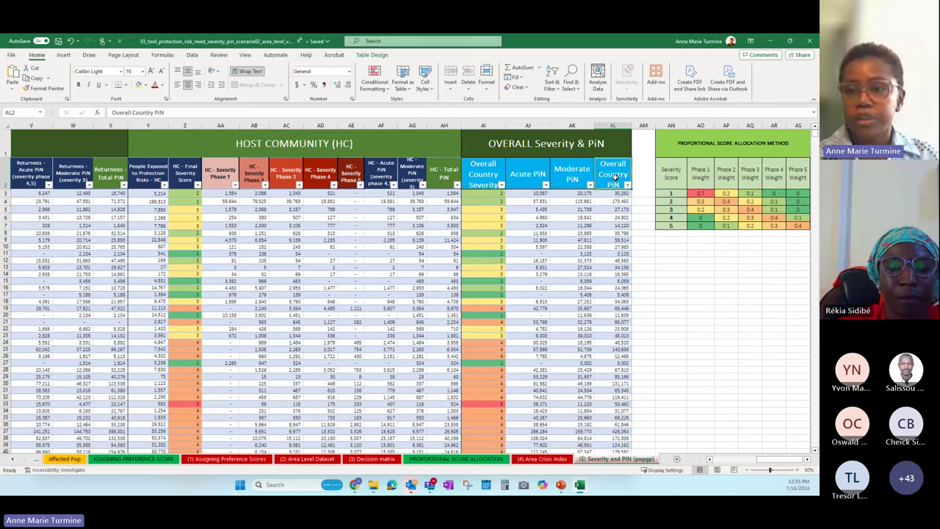
left_click(483, 180)
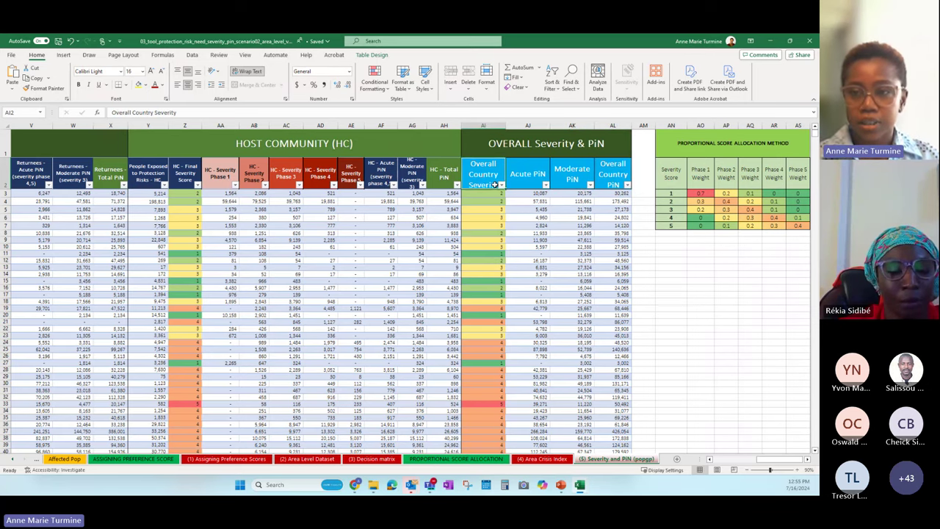
left_click(616, 182)
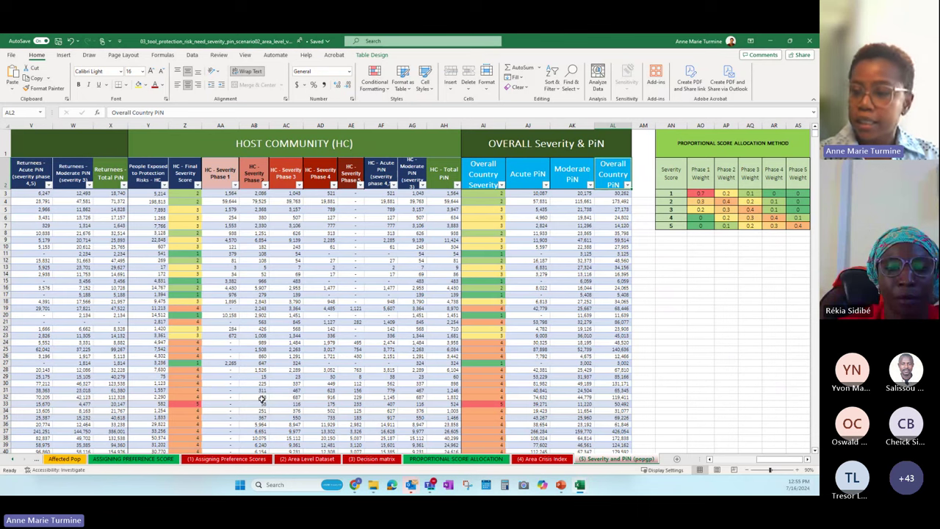
- Switch to the scenario03 no-data workbook and view the population figures on the People Exposed to Pr.Risks sheet
mouse_move(582, 488)
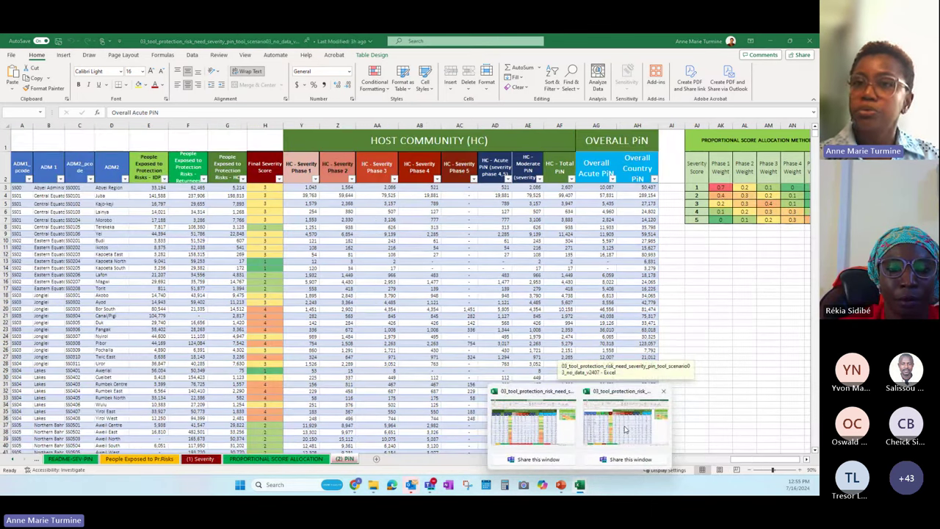
left_click(625, 430)
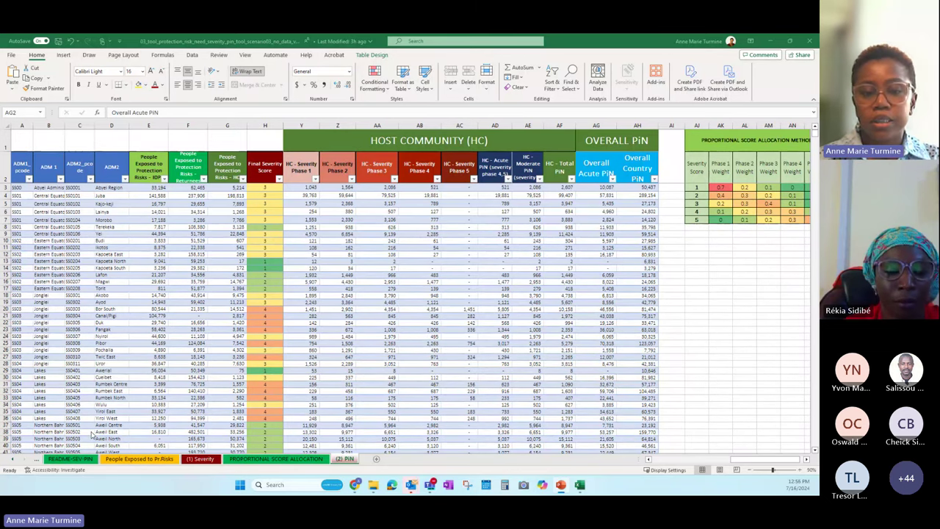
left_click(112, 458)
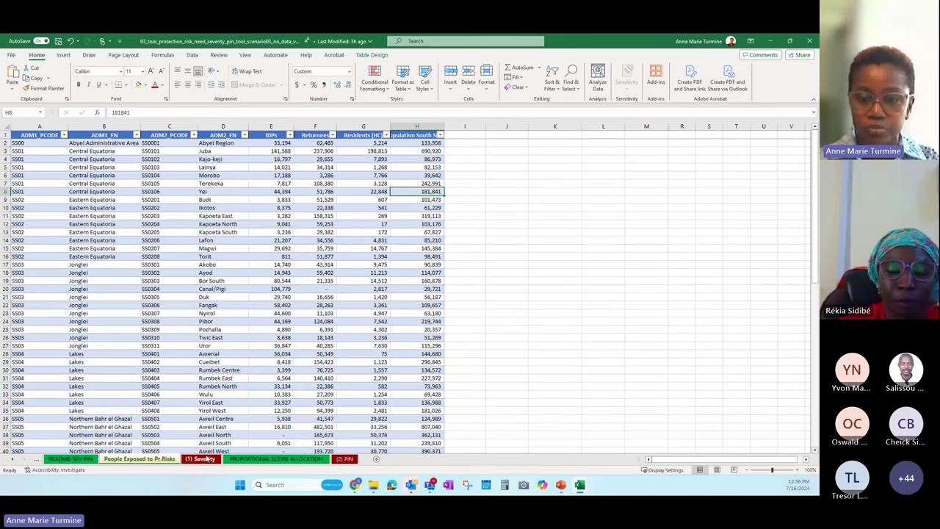
- On the (1) Severity sheet, examine the top 5 protection risk headings in E2:I2, the Final Severity Score heading and the lookup formula in F3
left_click(208, 458)
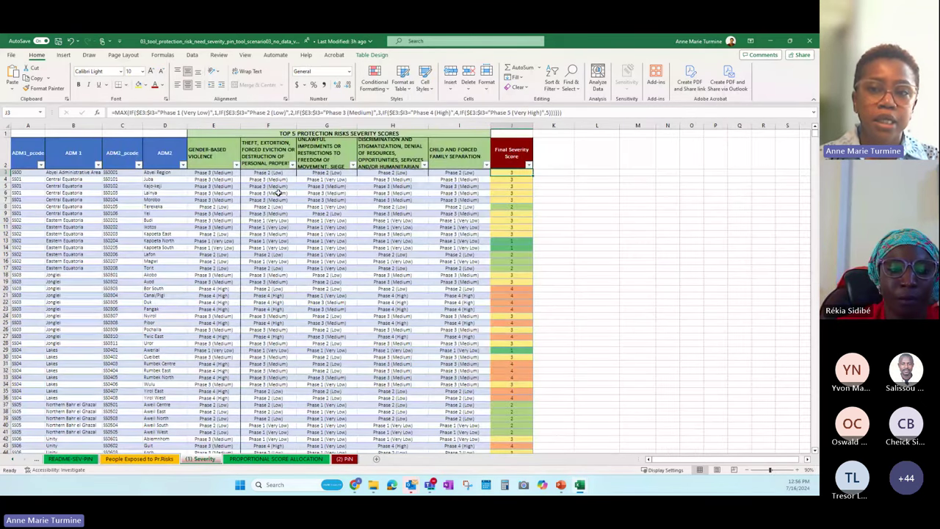
left_click_drag(213, 155, 459, 154)
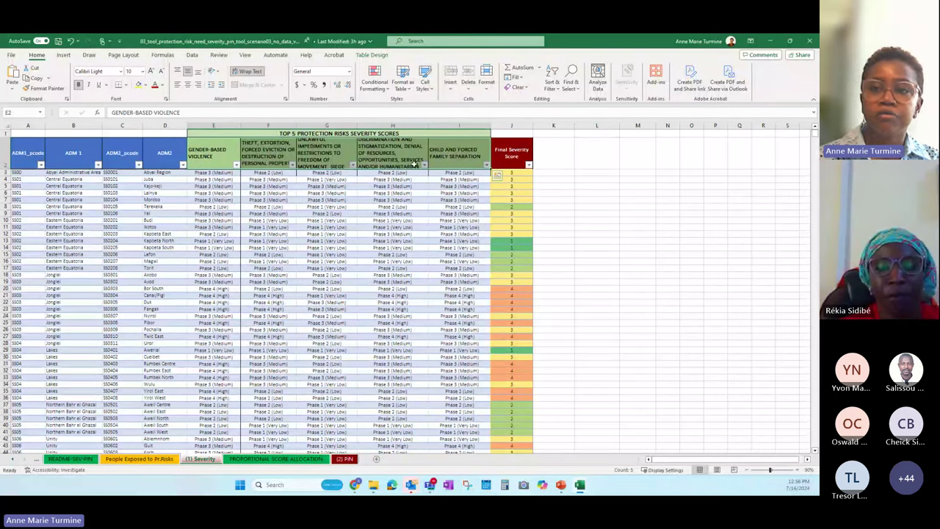
left_click(514, 152)
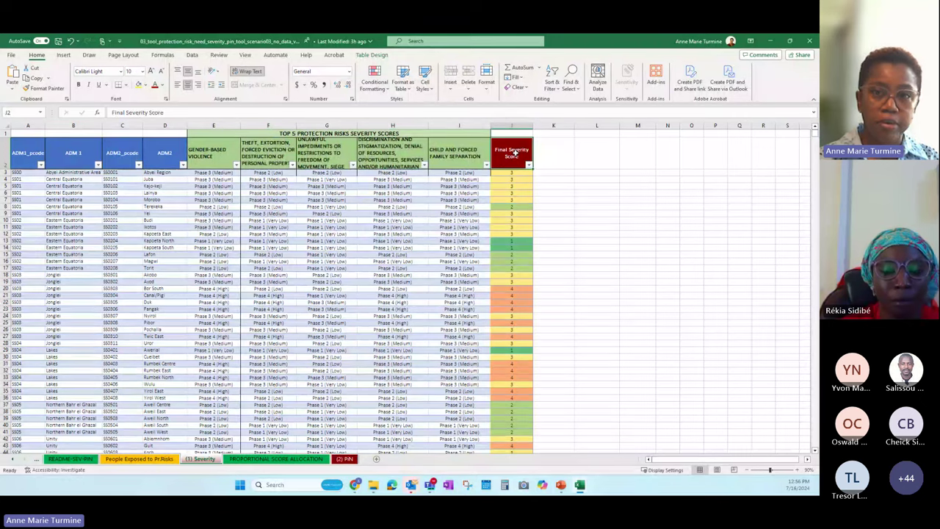
left_click_drag(221, 152, 446, 157)
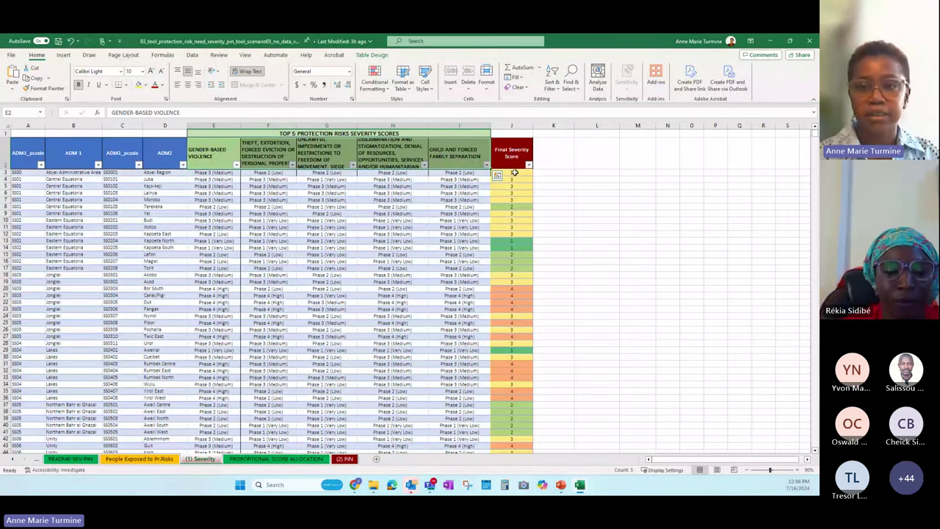
left_click(266, 174)
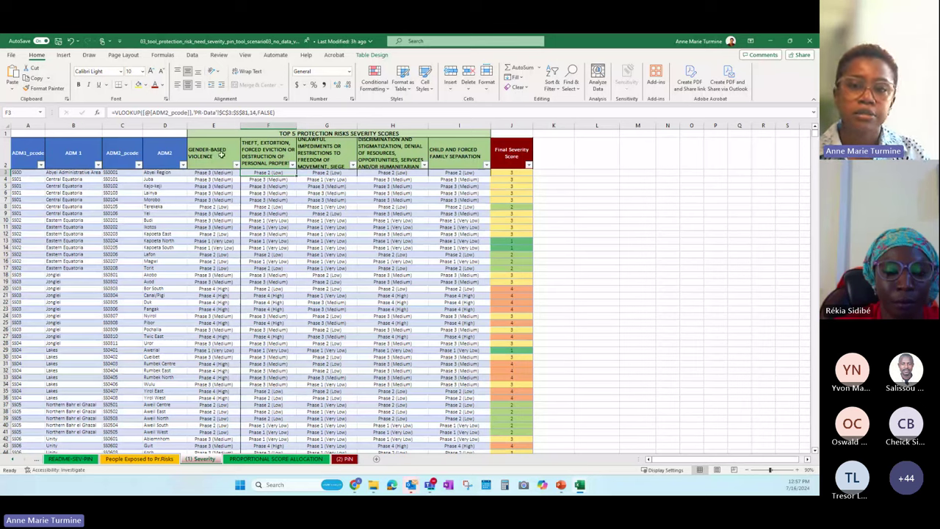
left_click_drag(220, 155, 459, 156)
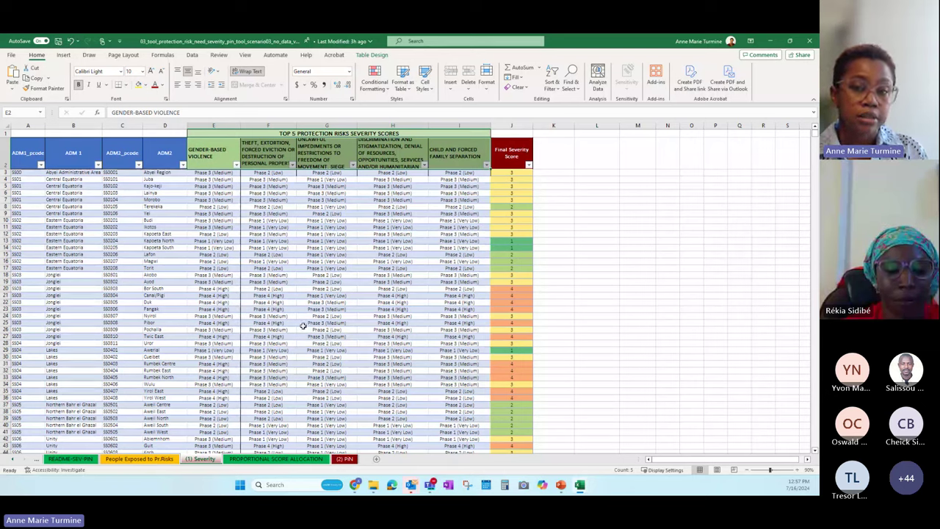
- Review the top 5 protection risk headings, the PROPORTIONAL SCORE ALLOCATION weights, and the returnee and host community columns on the (2) PiN sheet
left_click_drag(271, 119, 444, 156)
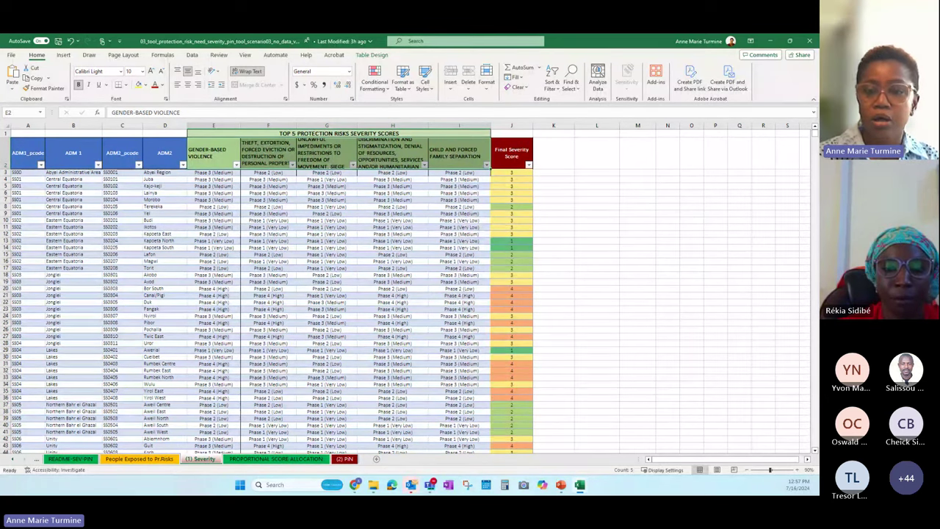
left_click(275, 459)
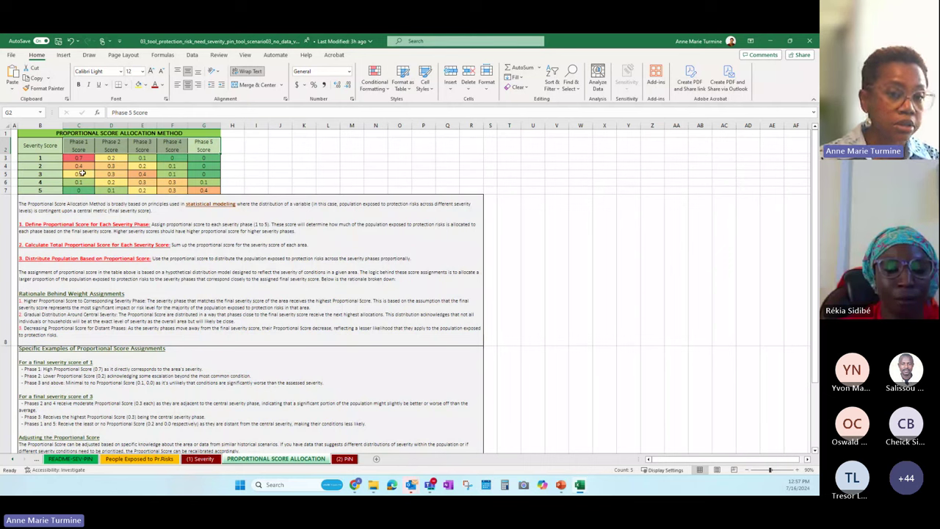
left_click(345, 458)
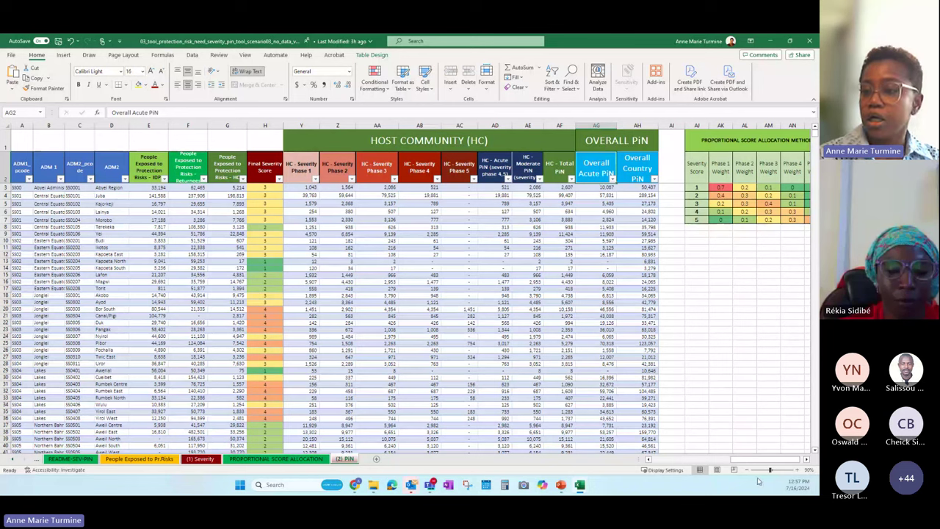
left_click_drag(749, 460, 698, 463)
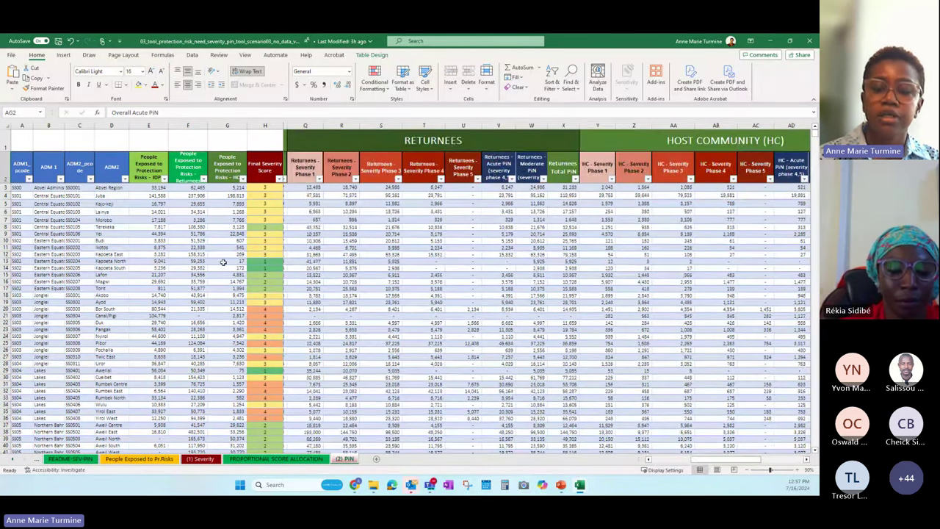
- Revisit the scores on the (1) Severity sheet and compare them with the Overall PiN columns and weights table on the (2) PiN sheet
left_click(203, 459)
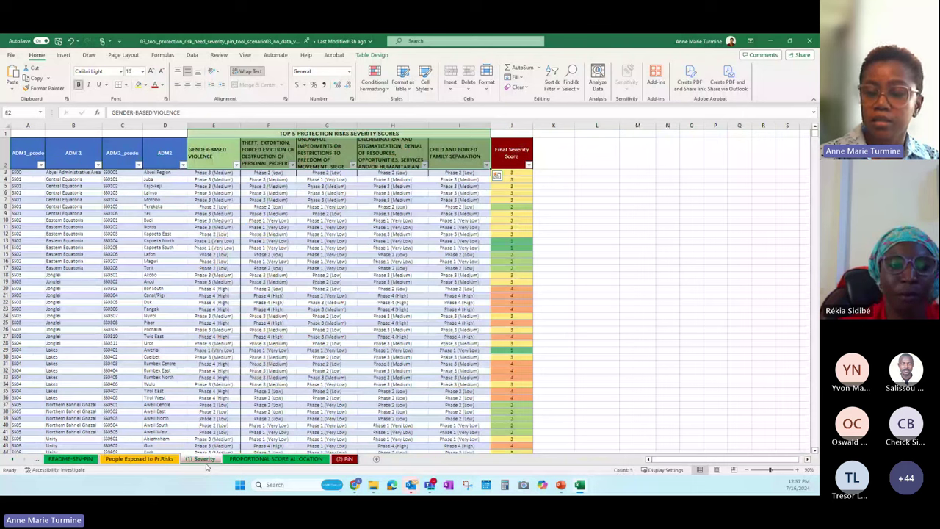
left_click(345, 460)
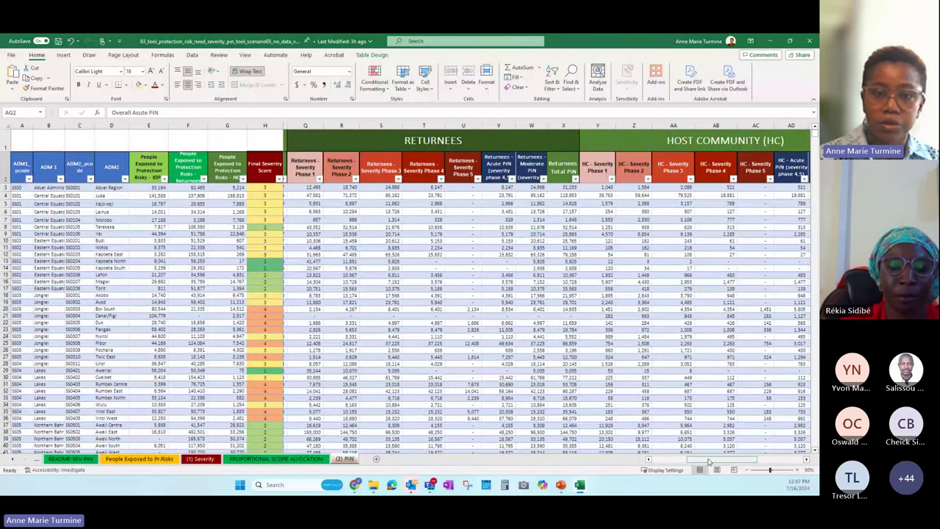
left_click_drag(709, 462, 772, 461)
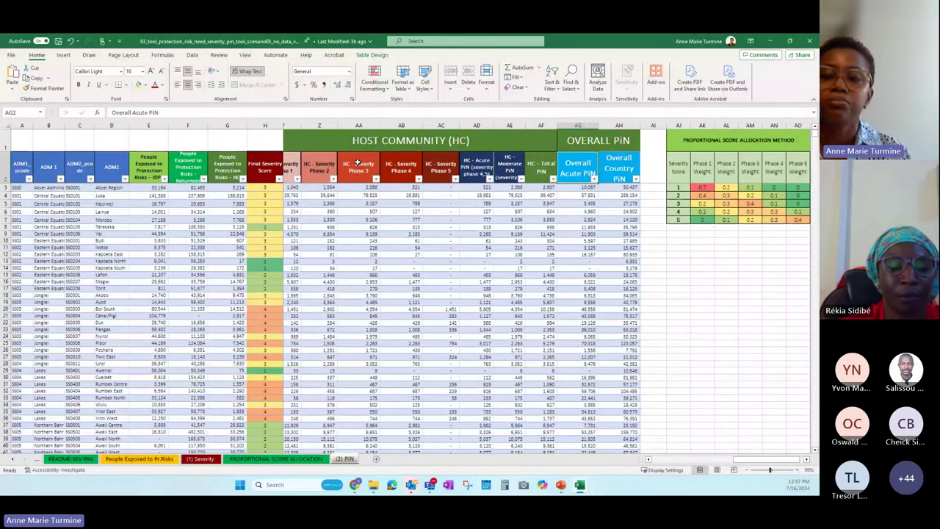
- Compare the proportional weights in AJ2:AO7 with the Final Severity Score lookup in H3 and host community Phase 1 and 2 formulas in Y3:Z3
left_click_drag(680, 175, 699, 221)
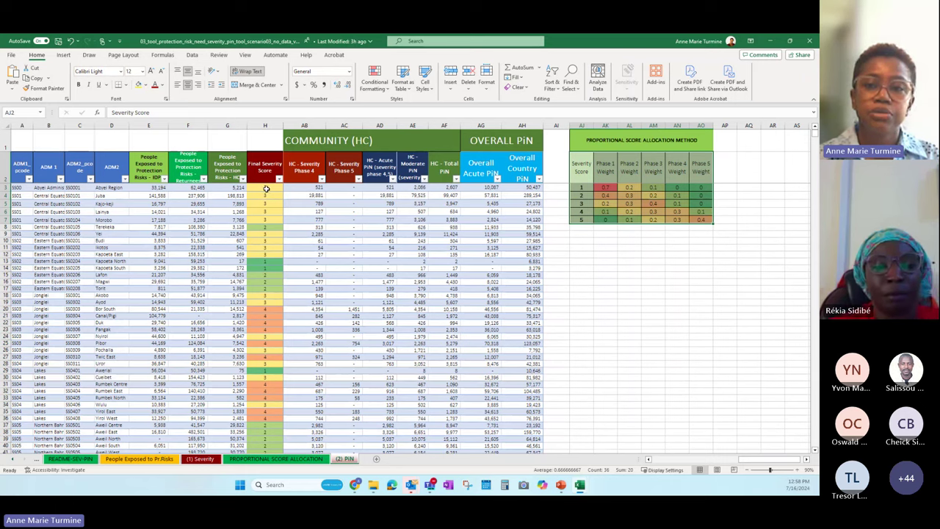
left_click(266, 189)
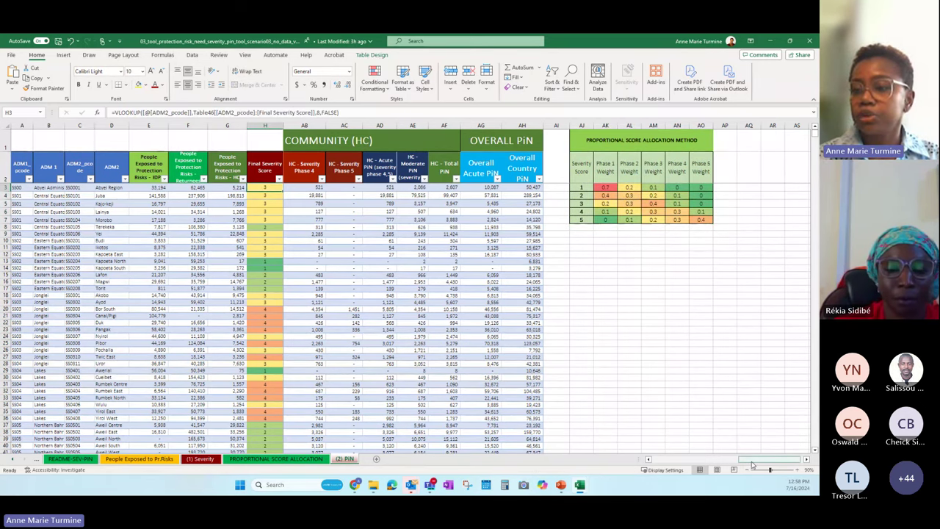
mouse_move(737, 461)
left_mouse_down()
mouse_move(687, 465)
mouse_move(729, 465)
left_mouse_up()
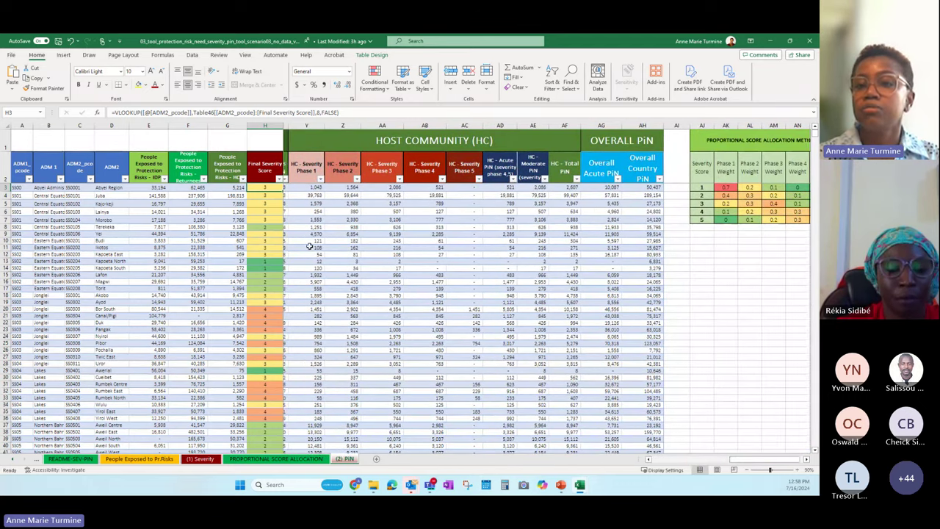
left_click(312, 188)
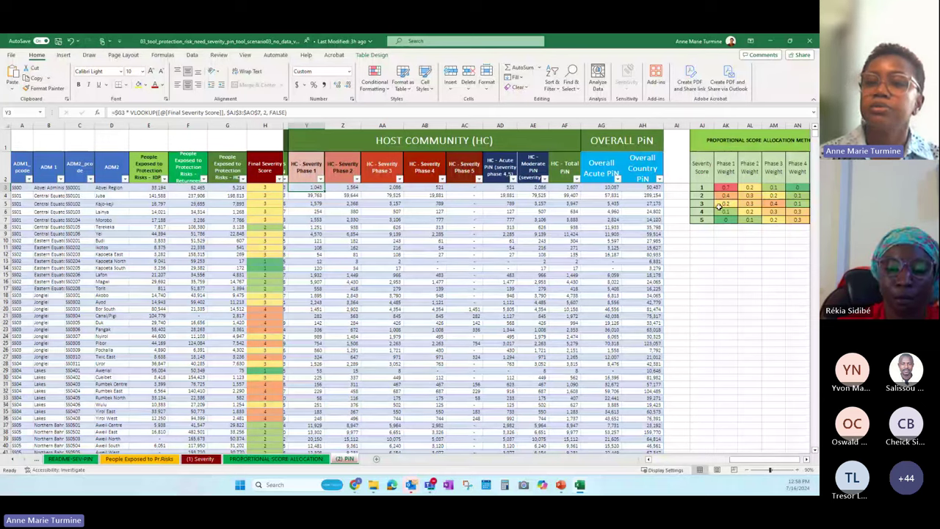
left_click(341, 186)
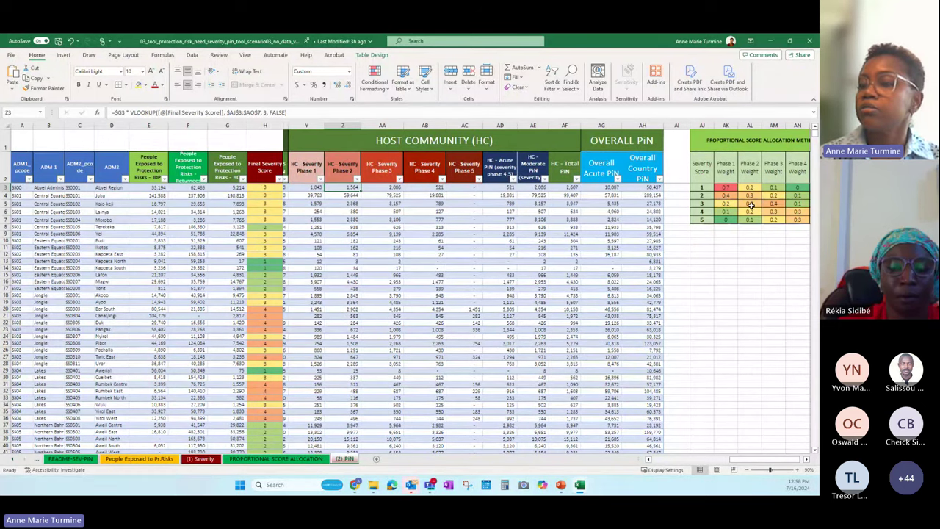